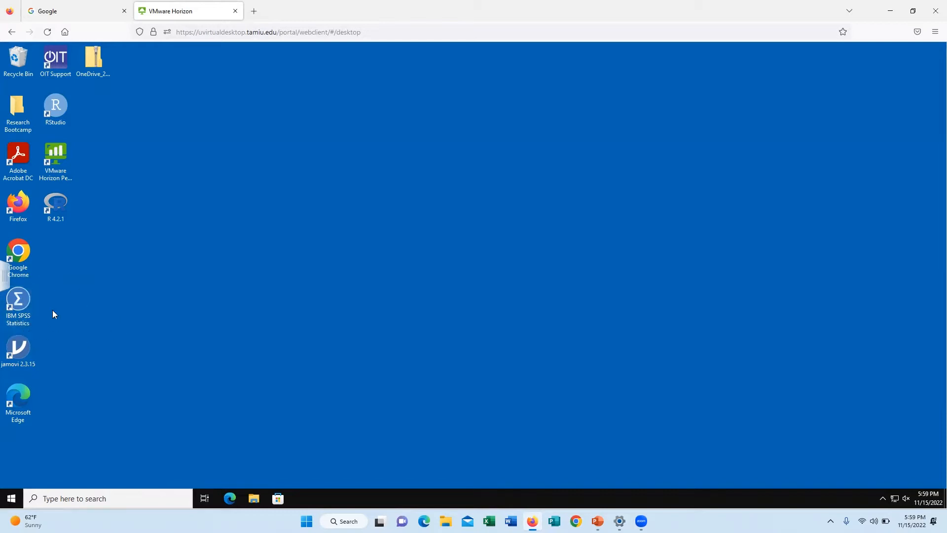
Step: Search the virtual desktop for "spss", launch IBM SPSS Statistics and dismiss its welcome dialog
{"action": "left_click", "coordinate": [56, 298]}
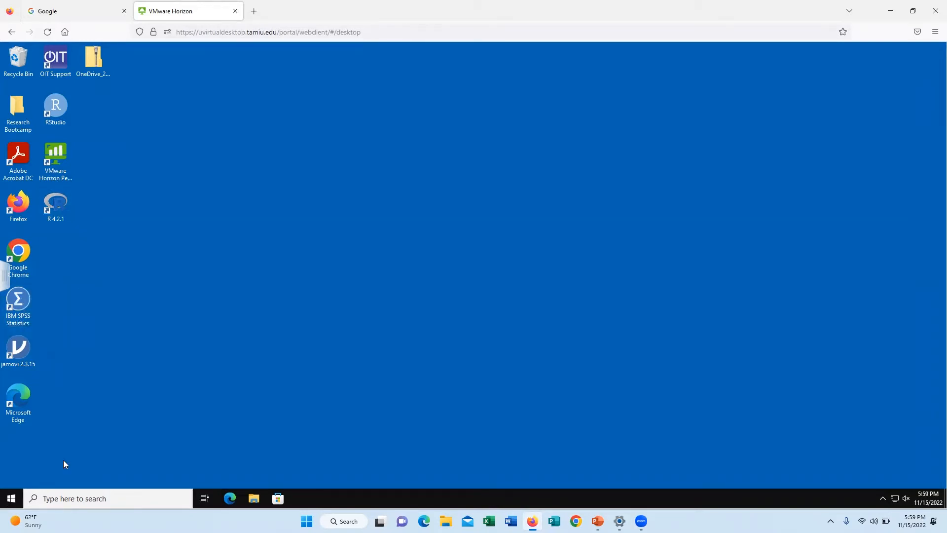
{"action": "left_click", "coordinate": [65, 500]}
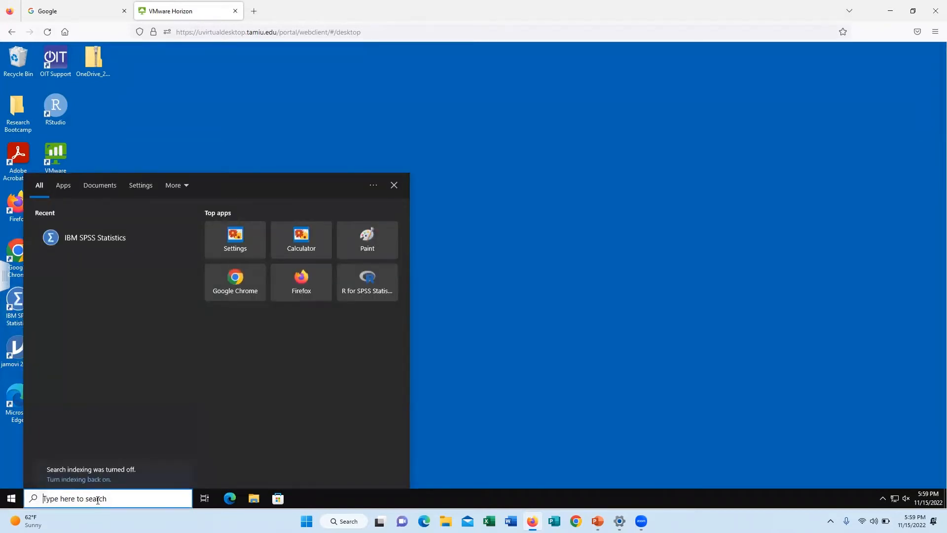
{"action": "type", "text": "spss"}
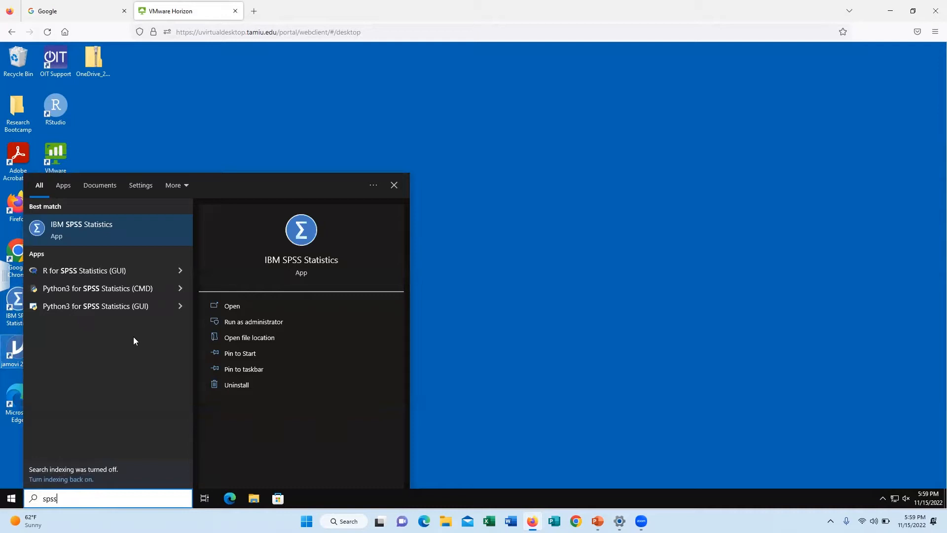
{"action": "left_click", "coordinate": [88, 231]}
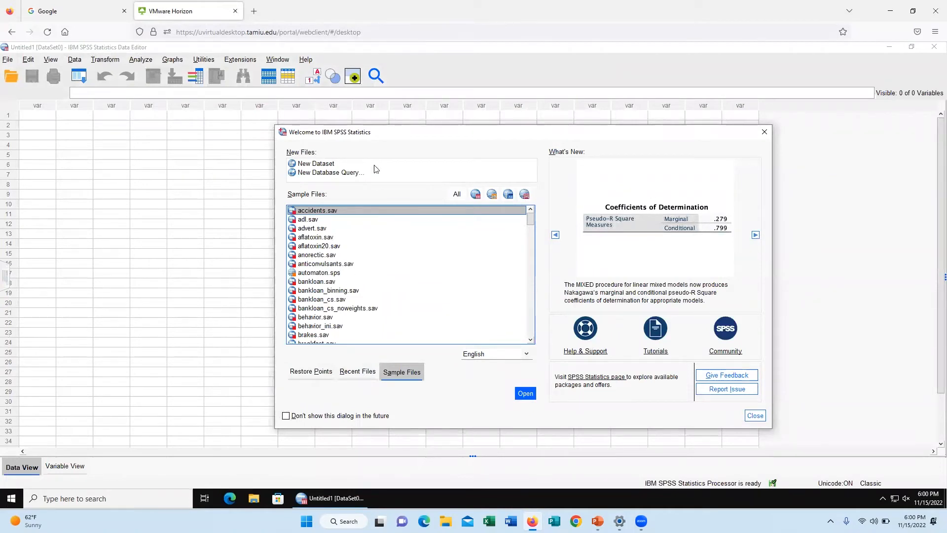
{"action": "left_click", "coordinate": [755, 416]}
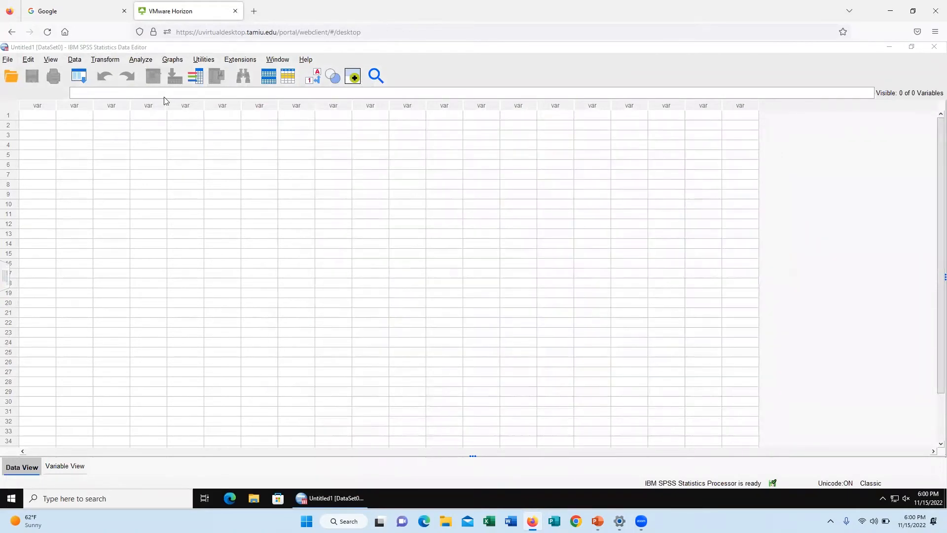
Step: Open Demo.xlsx from Downloads with all file types listed, reading the Demo worksheet with variable names from the first row
{"action": "left_click", "coordinate": [6, 60]}
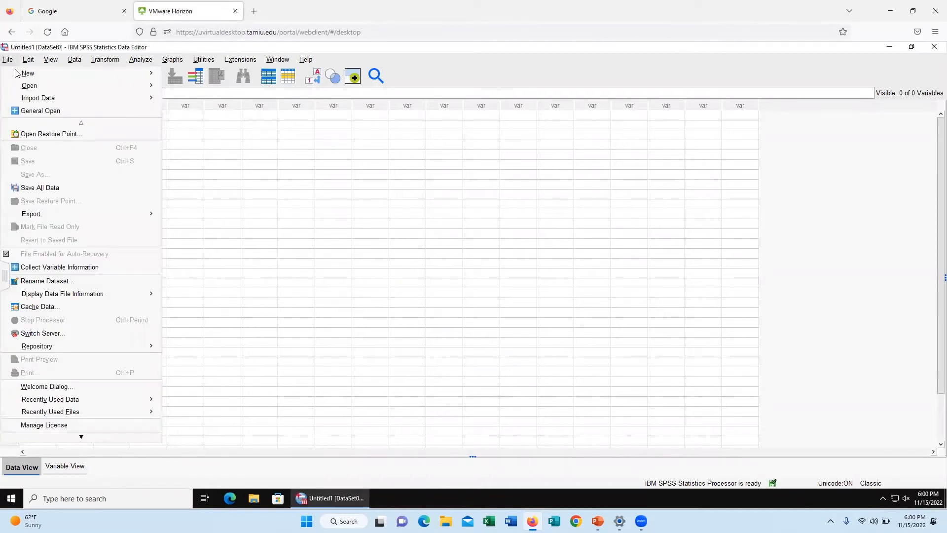
{"action": "mouse_move", "coordinate": [131, 85]}
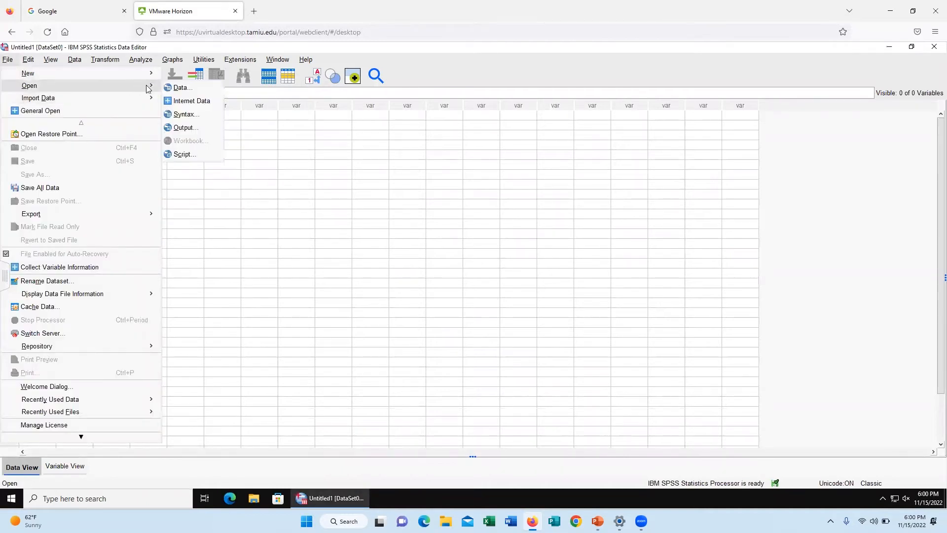
{"action": "left_click", "coordinate": [180, 88]}
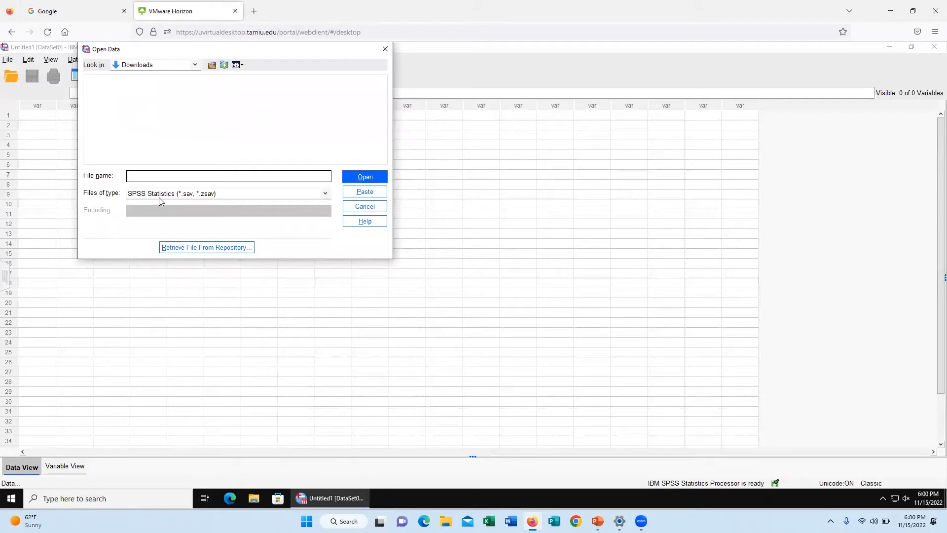
{"action": "left_click", "coordinate": [229, 197]}
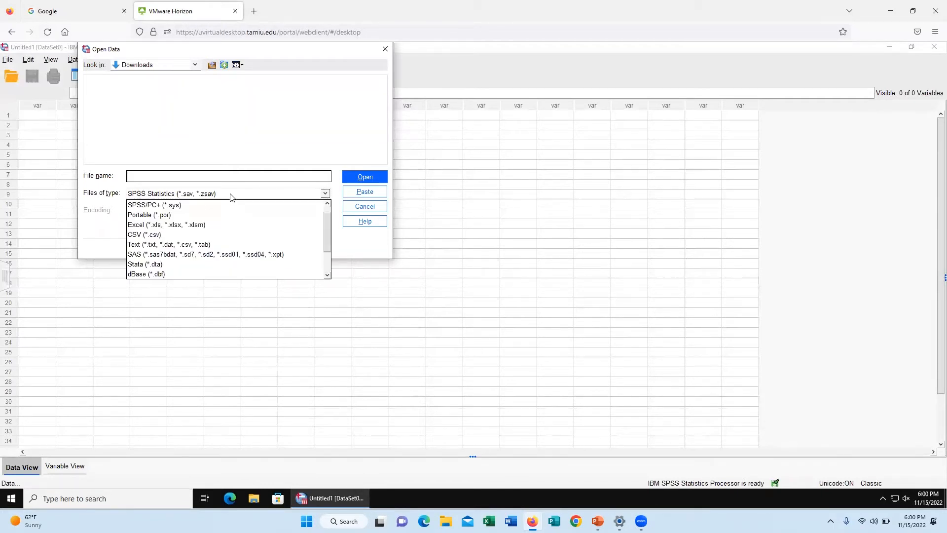
{"action": "scroll", "coordinate": [217, 212], "scroll_direction": "down", "scroll_amount": 2}
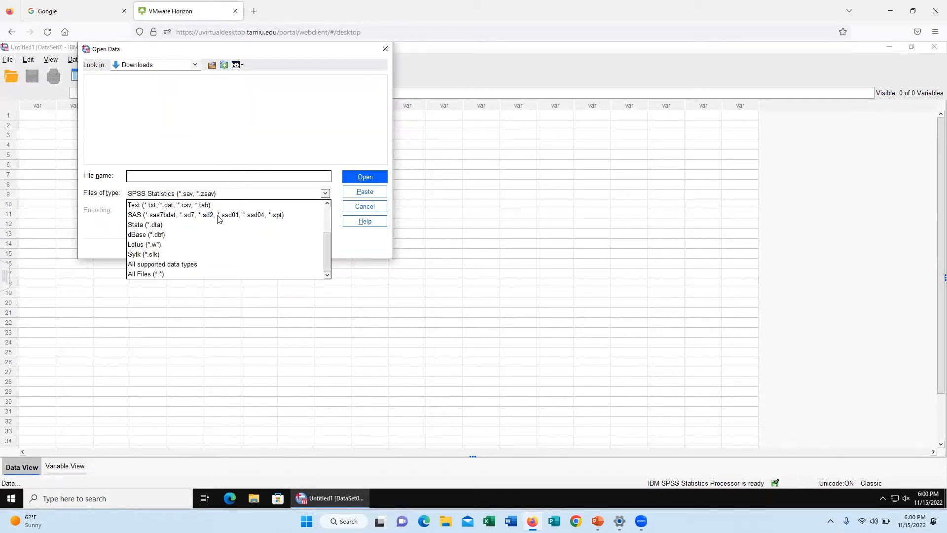
{"action": "left_click", "coordinate": [172, 274]}
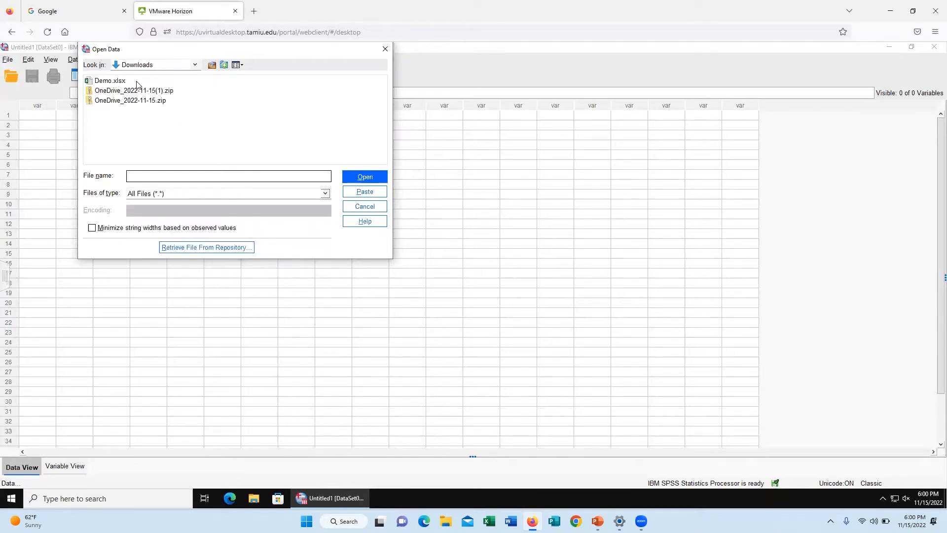
{"action": "left_click", "coordinate": [111, 83]}
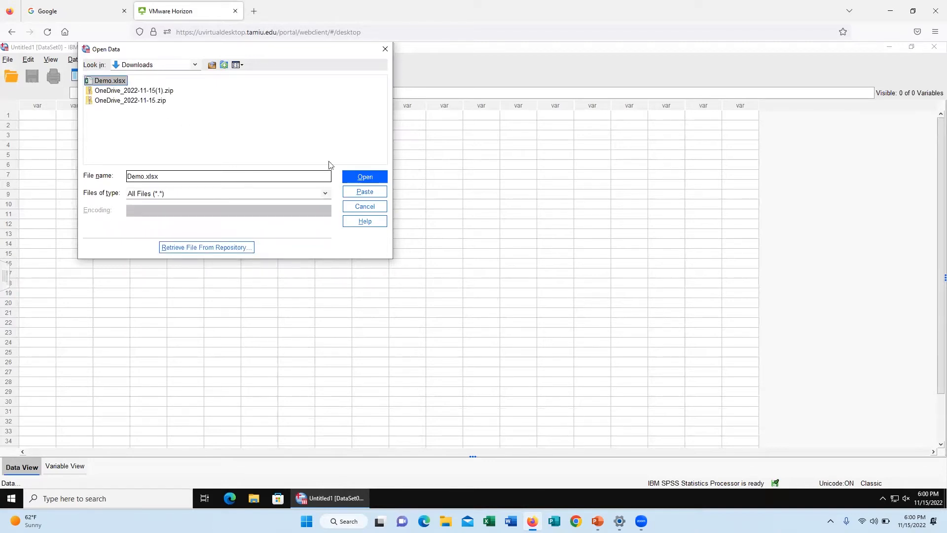
{"action": "left_click", "coordinate": [353, 179]}
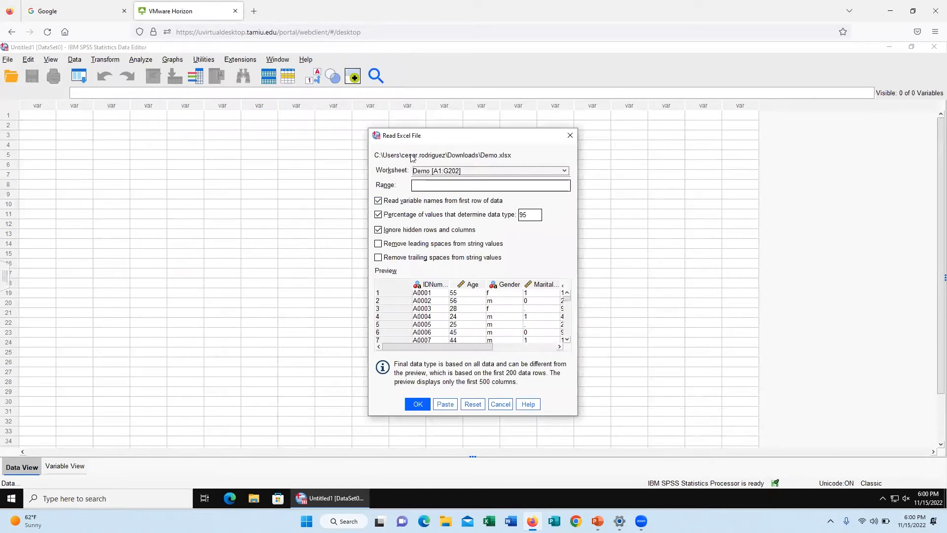
{"action": "left_click", "coordinate": [419, 404]}
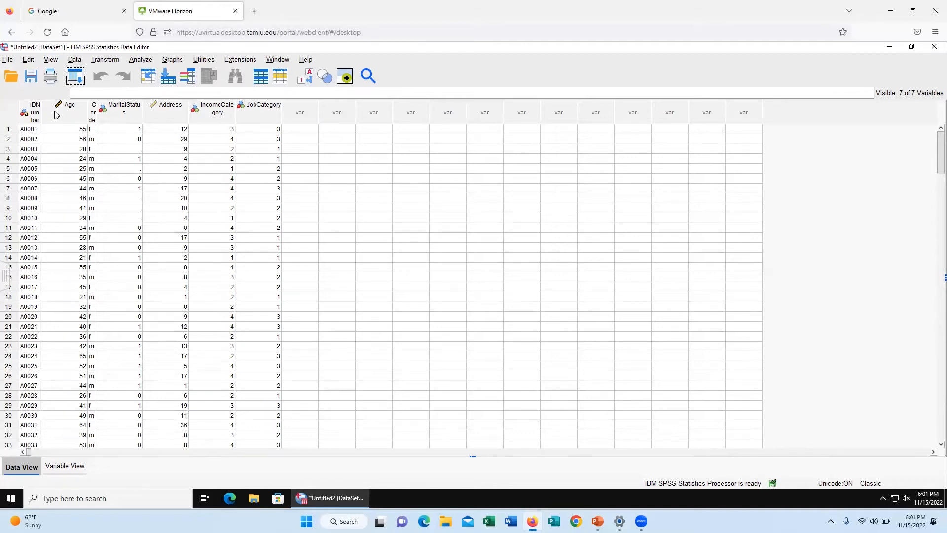
Step: Add a new case in row 202 with the next ID number, age 80 and gender f
{"action": "mouse_move", "coordinate": [39, 106]}
{"action": "scroll", "coordinate": [40, 211], "scroll_direction": "down", "scroll_amount": 9}
{"action": "scroll", "coordinate": [41, 225], "scroll_direction": "down", "scroll_amount": 20}
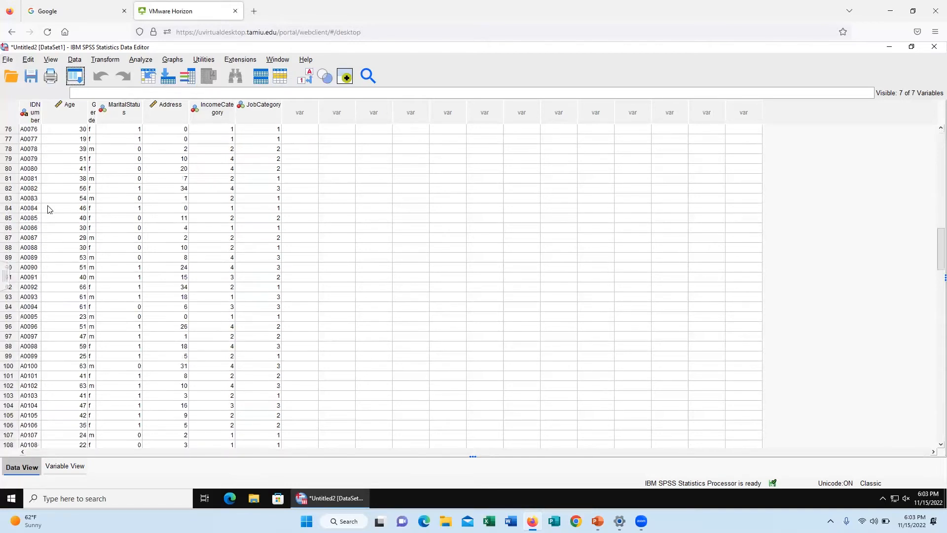
{"action": "scroll", "coordinate": [42, 263], "scroll_direction": "down", "scroll_amount": 12}
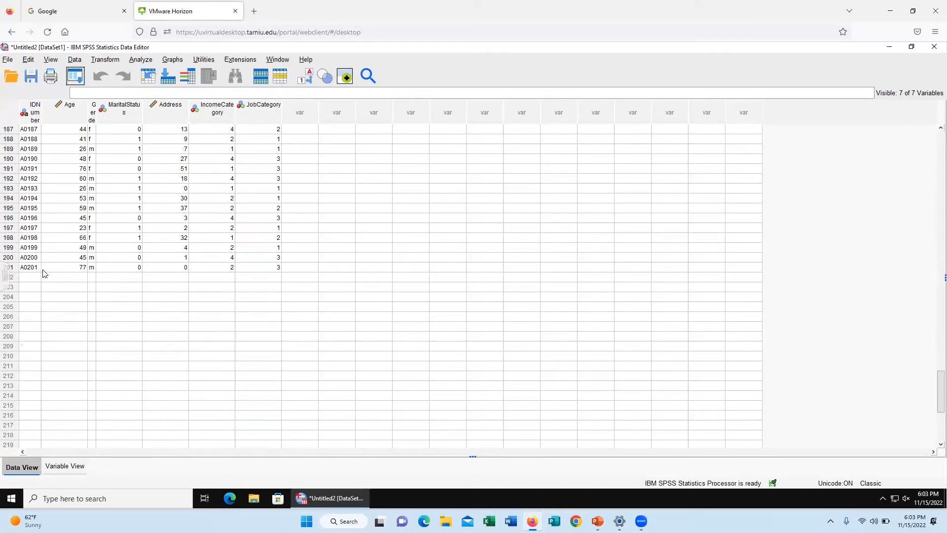
{"action": "left_click", "coordinate": [30, 277]}
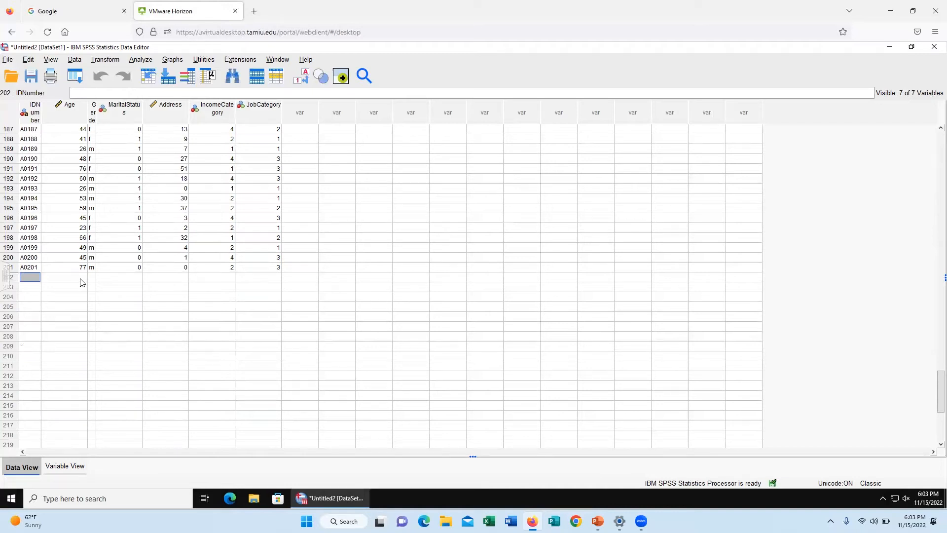
{"action": "type", "text": "A"}
{"action": "left_click", "coordinate": [80, 278]}
{"action": "type", "text": "80"}
{"action": "key", "text": "Tab"}
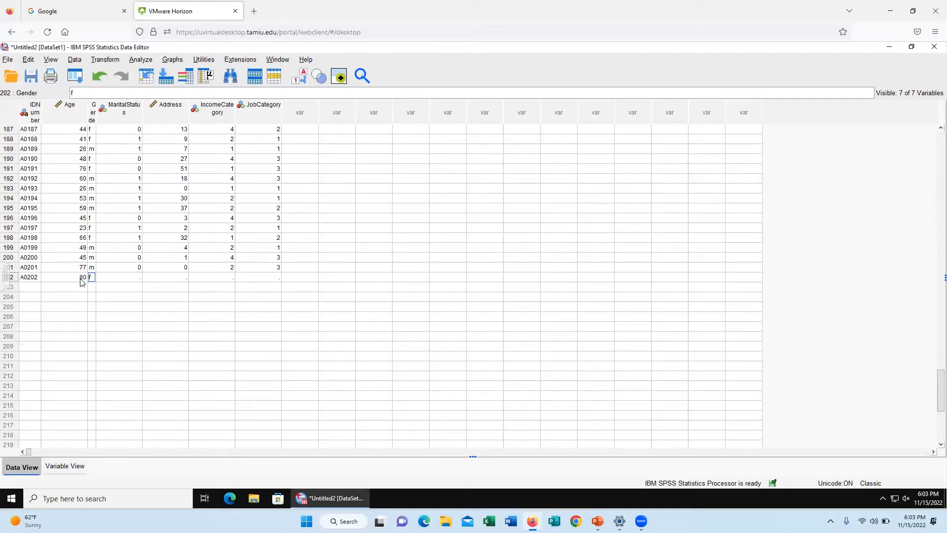
{"action": "key", "text": "Tab"}
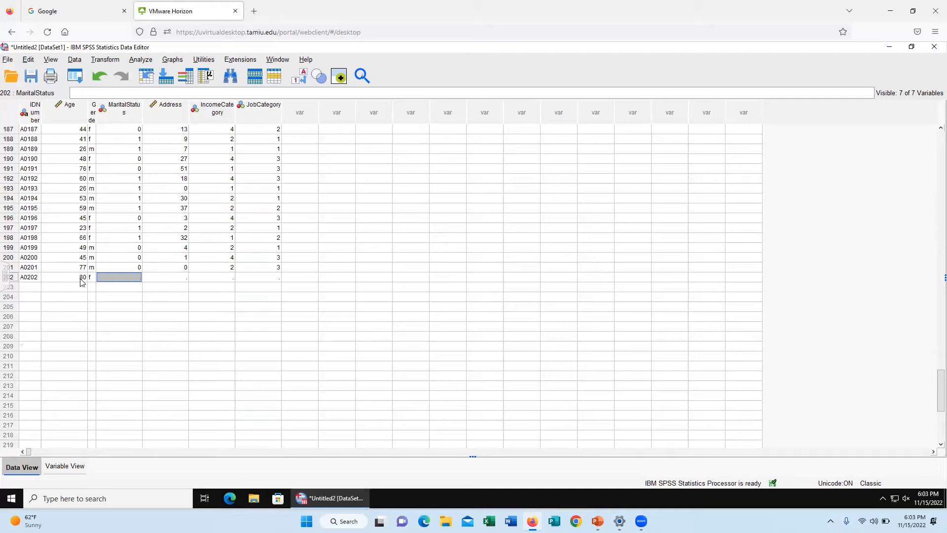
Step: Complete row 202 with MaritalStatus 1, Address 32, IncomeCategory 2 and JobCategory 2
{"action": "type", "text": "1"}
{"action": "key", "text": "Tab"}
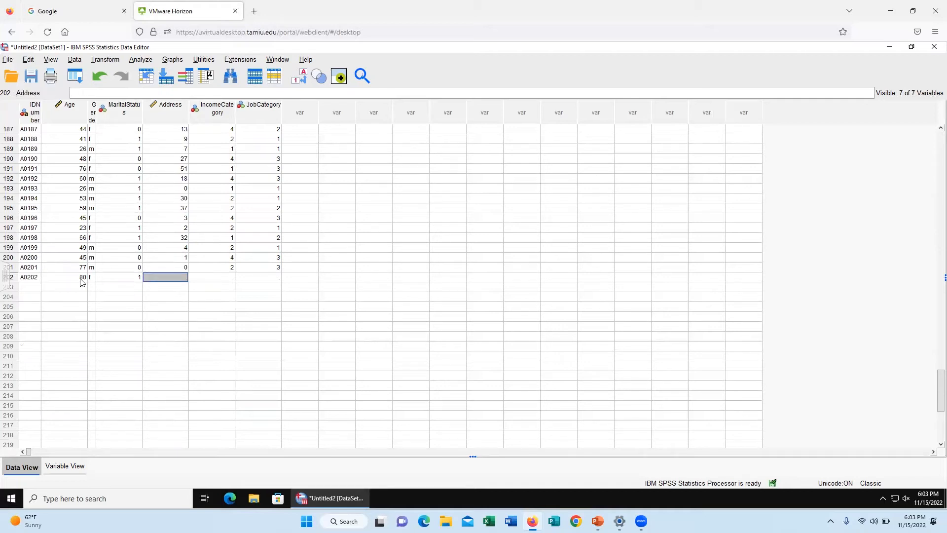
{"action": "type", "text": "32"}
{"action": "key", "text": "Tab"}
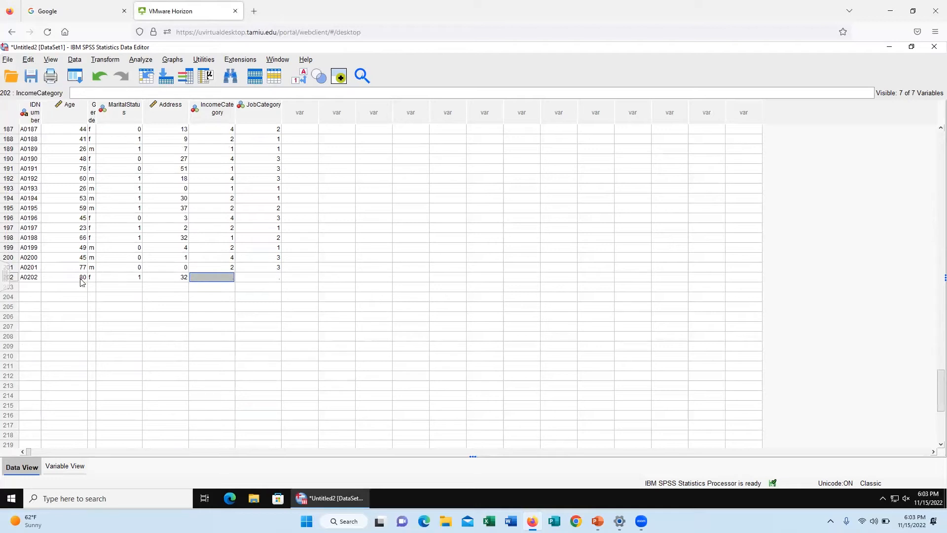
{"action": "type", "text": "2"}
{"action": "key", "text": "Tab"}
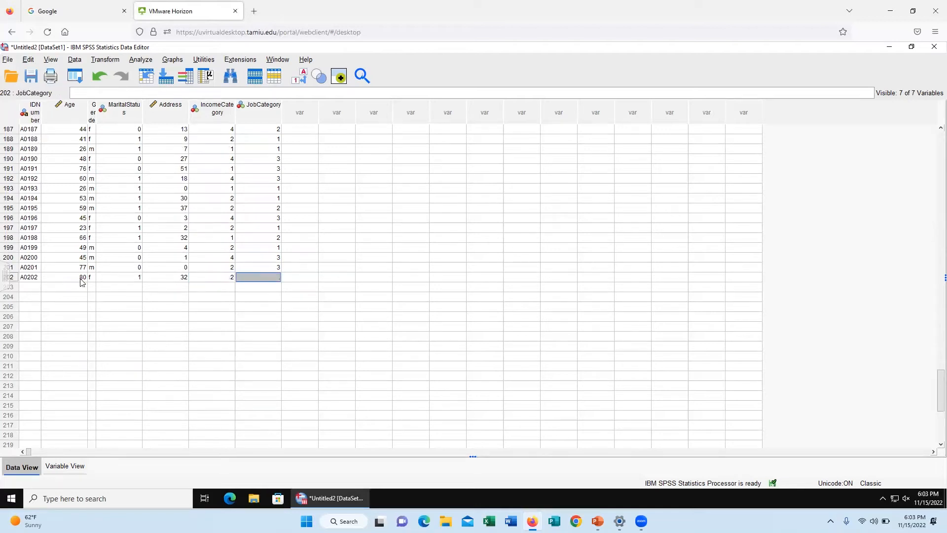
{"action": "type", "text": "2"}
Step: Widen the Gender column to show its full name and open the first case's Gender value for editing
{"action": "scroll", "coordinate": [127, 238], "scroll_direction": "up", "scroll_amount": 8}
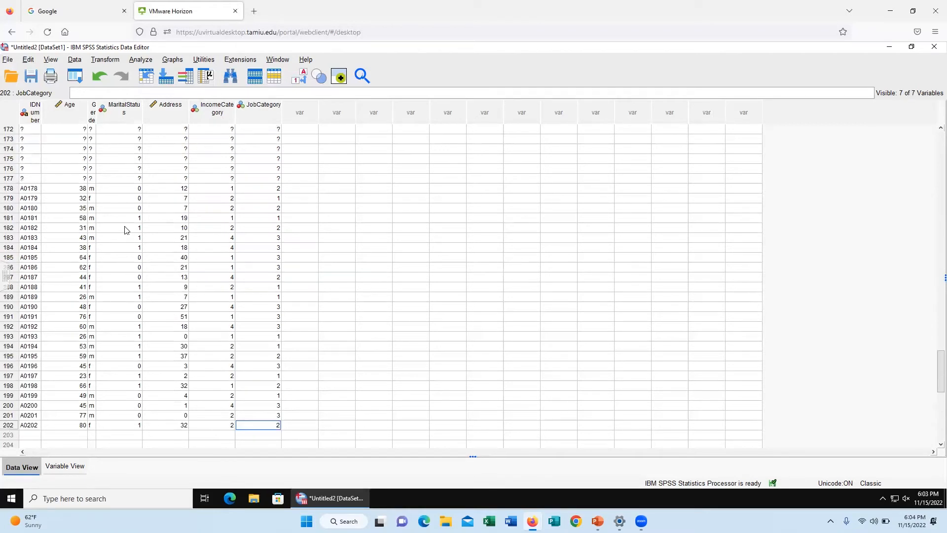
{"action": "scroll", "coordinate": [127, 225], "scroll_direction": "up", "scroll_amount": 20}
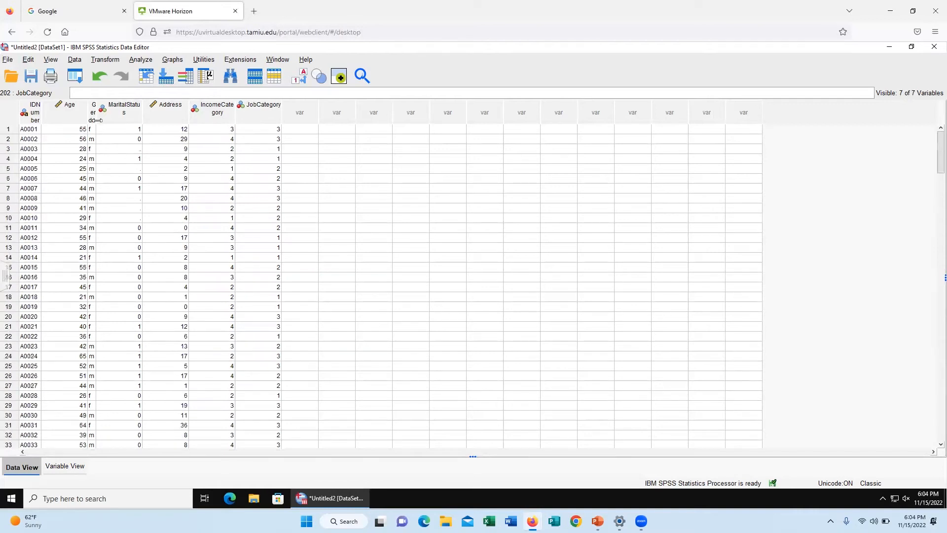
{"action": "left_click_drag", "start_coordinate": [103, 119], "coordinate": [131, 119]}
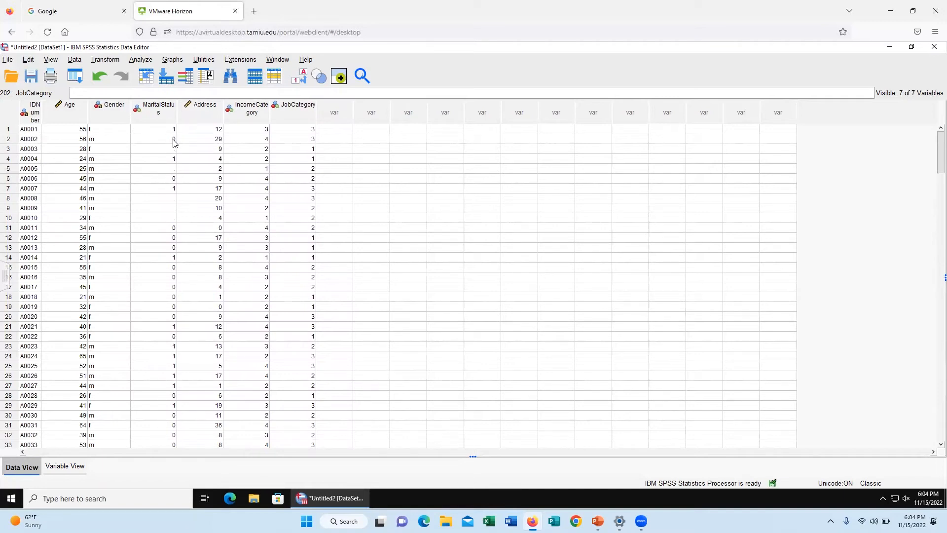
{"action": "left_click", "coordinate": [98, 129]}
{"action": "left_click", "coordinate": [102, 91]}
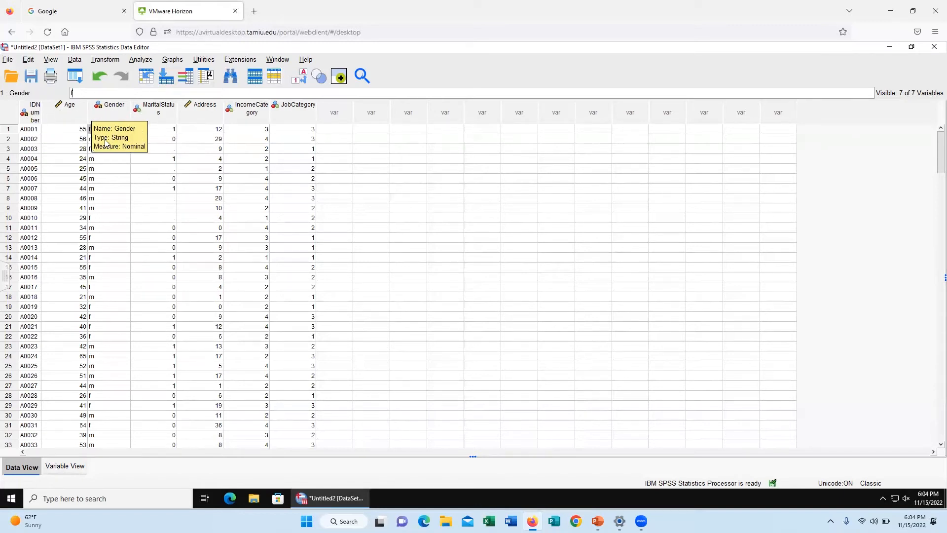
Step: Review the data types available for the Gender variable and keep it as String
{"action": "left_click", "coordinate": [67, 467]}
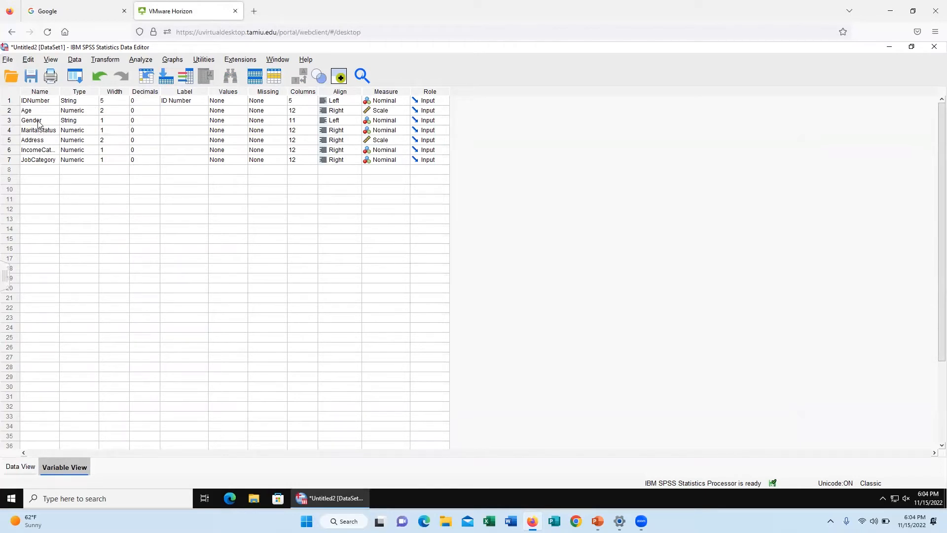
{"action": "left_click", "coordinate": [91, 124]}
{"action": "left_click", "coordinate": [92, 121]}
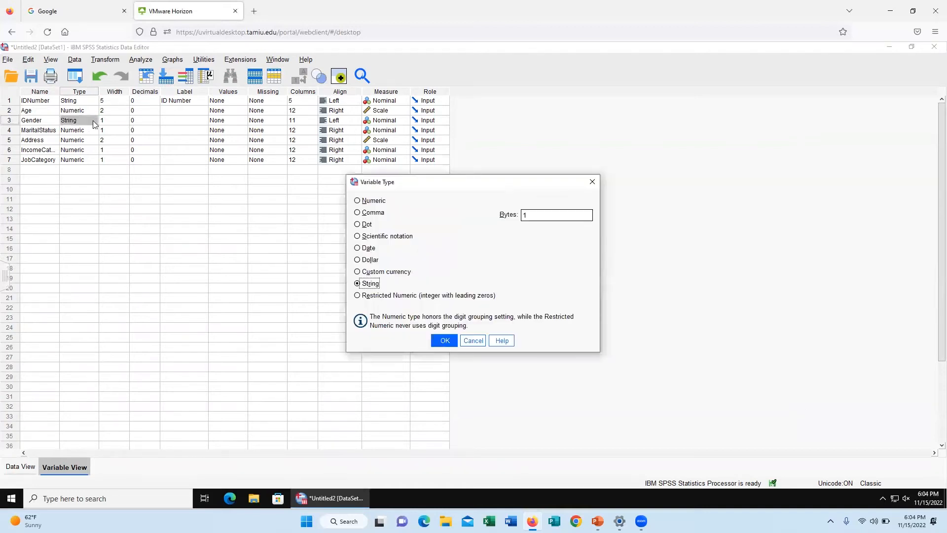
{"action": "left_click", "coordinate": [379, 204]}
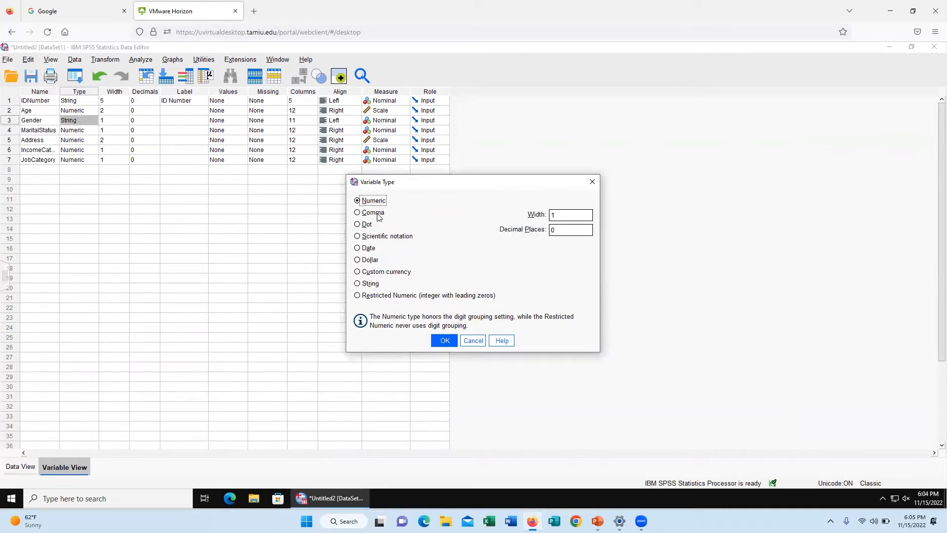
{"action": "left_click", "coordinate": [371, 210]}
{"action": "left_click", "coordinate": [371, 226]}
{"action": "left_click", "coordinate": [371, 237]}
{"action": "left_click", "coordinate": [370, 249]}
{"action": "left_click", "coordinate": [371, 261]}
{"action": "left_click", "coordinate": [378, 275]}
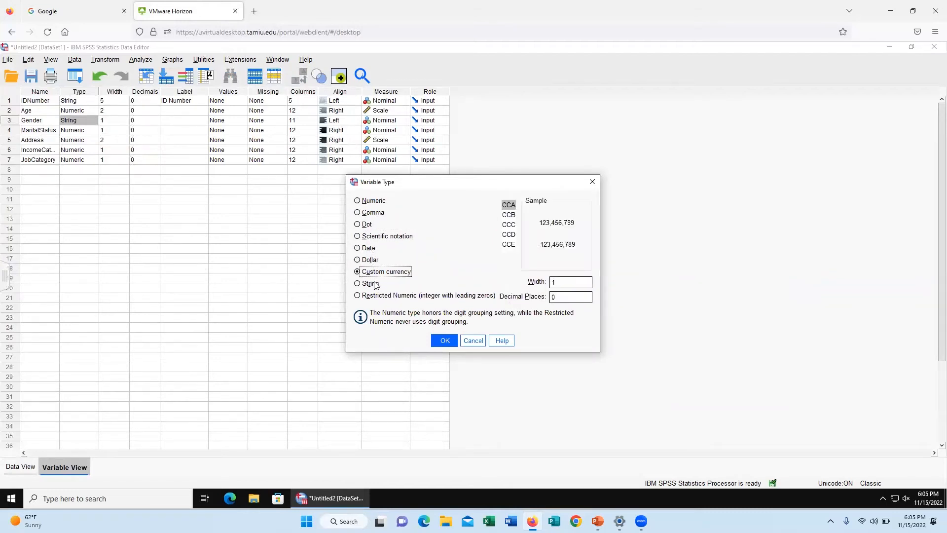
{"action": "left_click", "coordinate": [374, 284]}
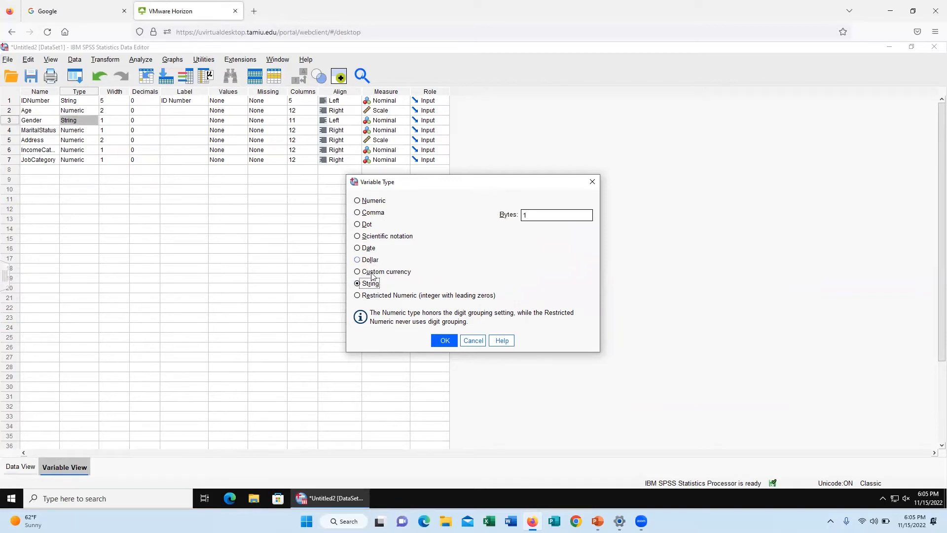
{"action": "left_click", "coordinate": [444, 340]}
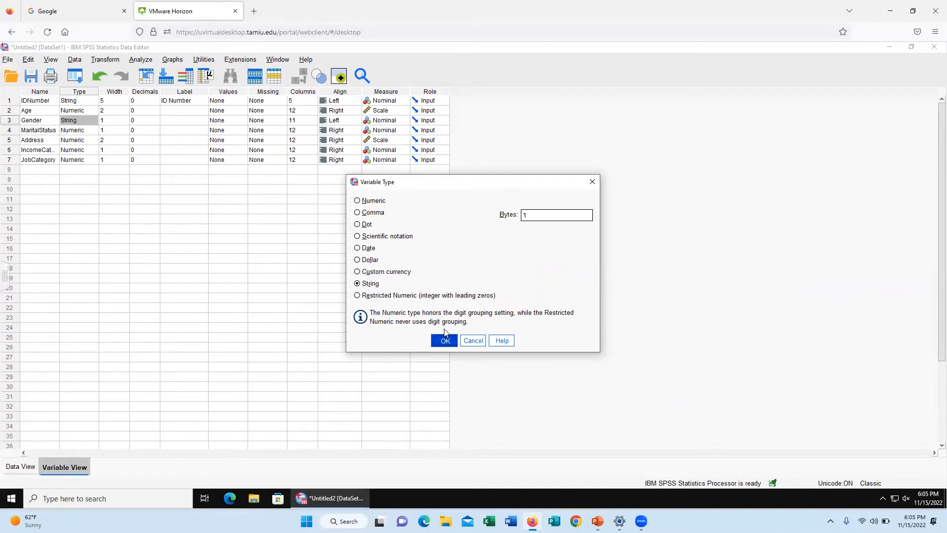
Step: Set the Gender variable's width to 8 characters and return to the case data
{"action": "left_click", "coordinate": [118, 122]}
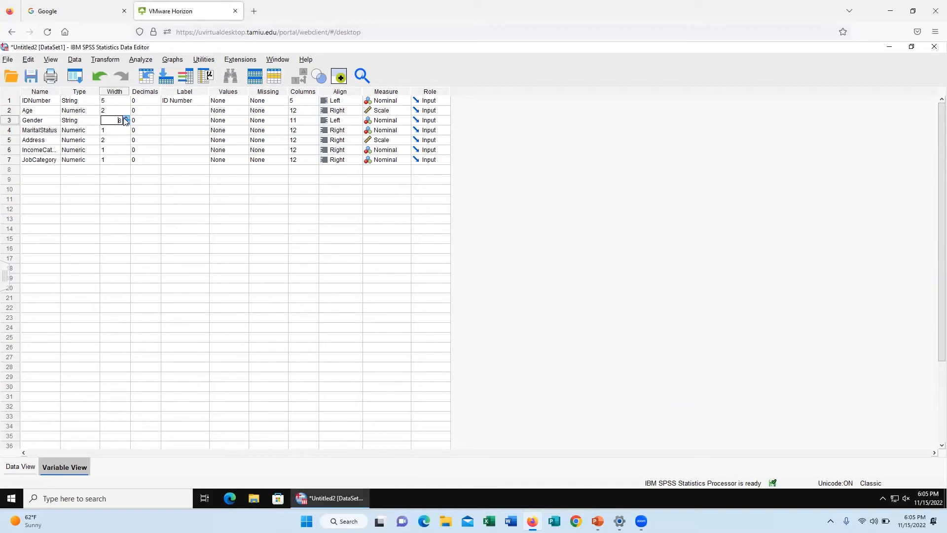
{"action": "left_click", "coordinate": [30, 467]}
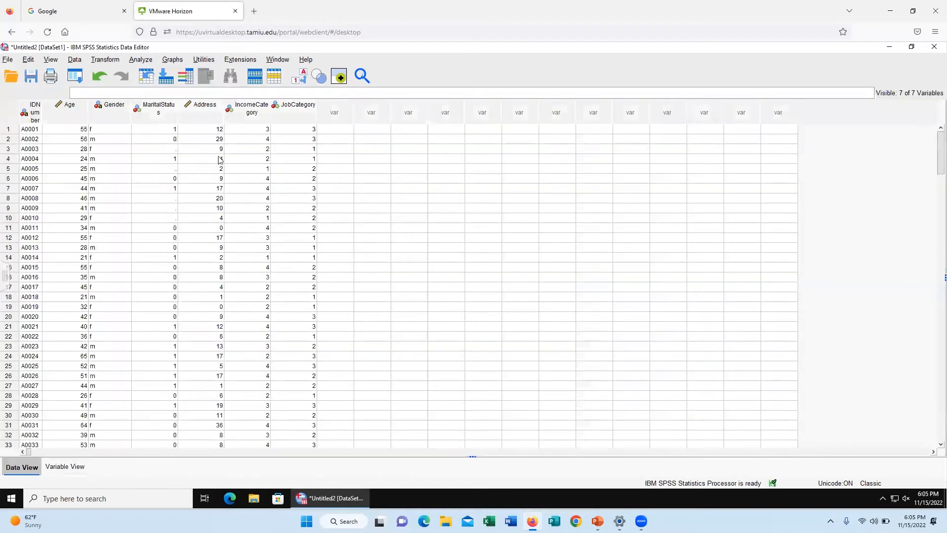
Step: Change the Gender value to female for the first case and to male for the second case
{"action": "left_click", "coordinate": [110, 129]}
{"action": "left_click", "coordinate": [79, 92]}
{"action": "mouse_move", "coordinate": [200, 113]}
{"action": "type", "text": "emale"}
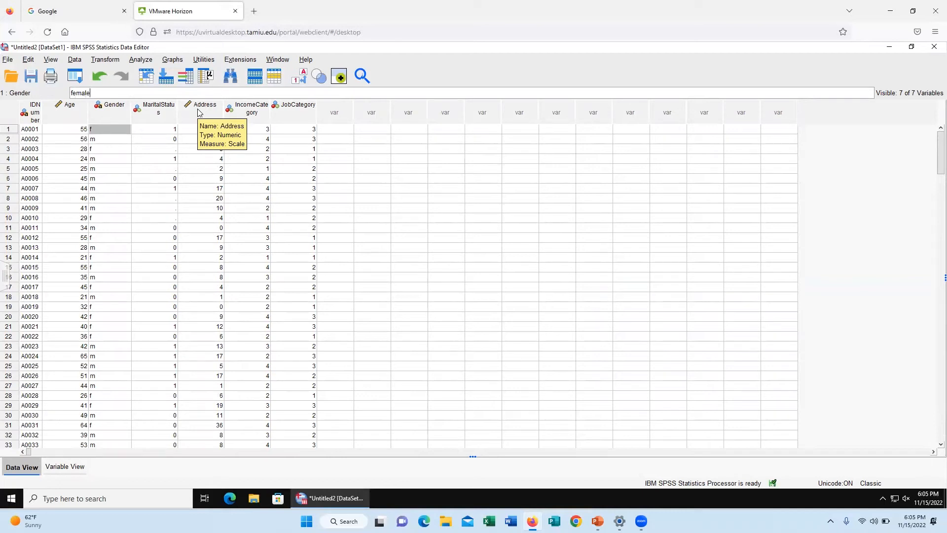
{"action": "left_click", "coordinate": [118, 139]}
{"action": "type", "text": "male"}
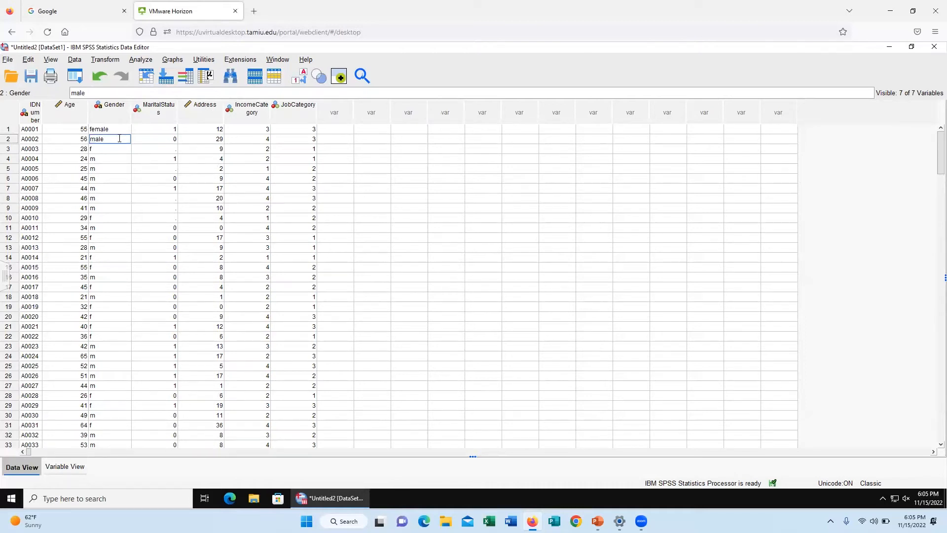
{"action": "left_click", "coordinate": [113, 161]}
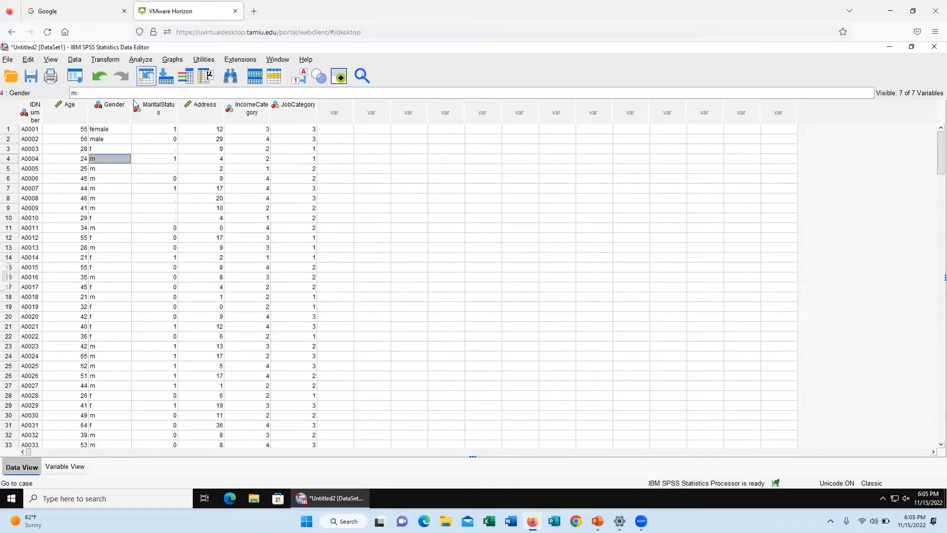
Step: Start a Frequencies analysis and add Gender as the variable to analyze
{"action": "left_click", "coordinate": [142, 62]}
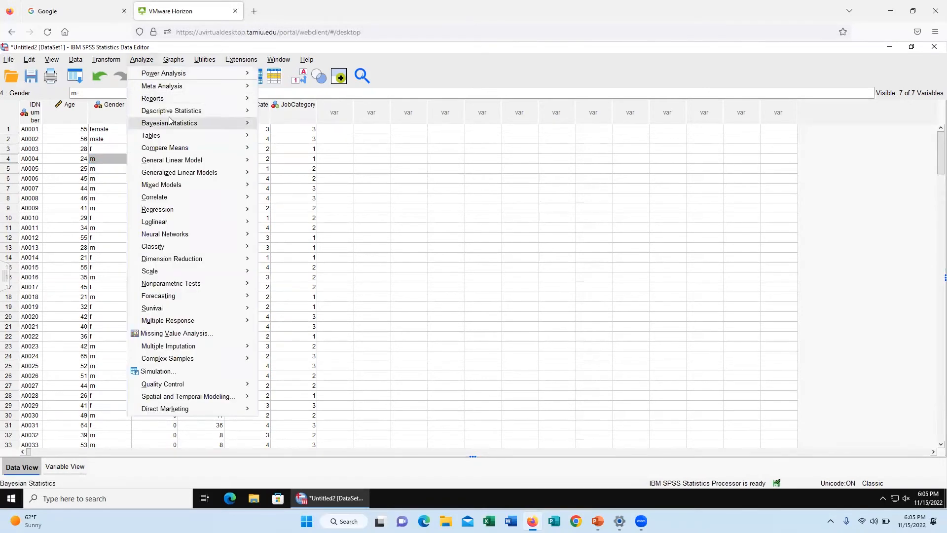
{"action": "mouse_move", "coordinate": [173, 114]}
{"action": "left_click", "coordinate": [290, 115]}
{"action": "left_click", "coordinate": [404, 259]}
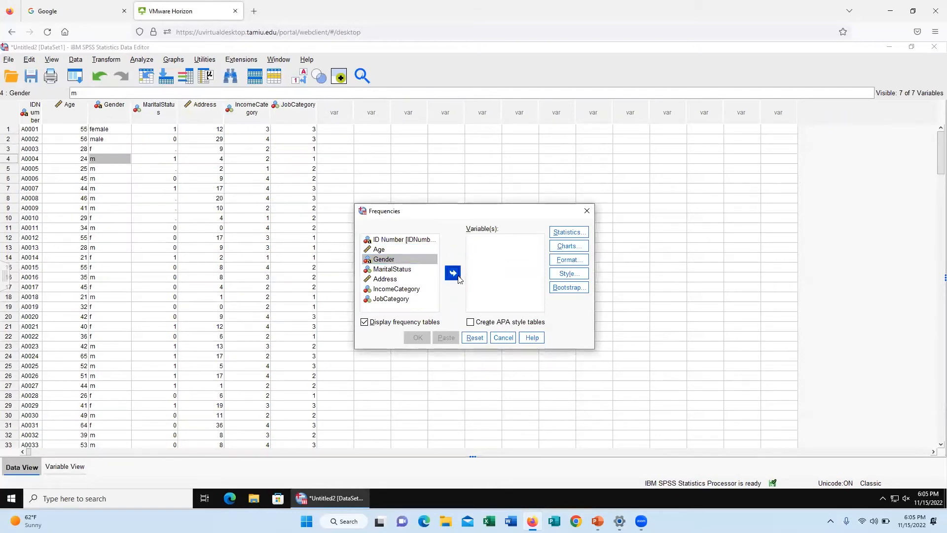
{"action": "left_click", "coordinate": [453, 273]}
Step: Include the mean, median, mode, standard deviation, minimum and maximum in the Frequencies statistics
{"action": "left_click", "coordinate": [566, 234]}
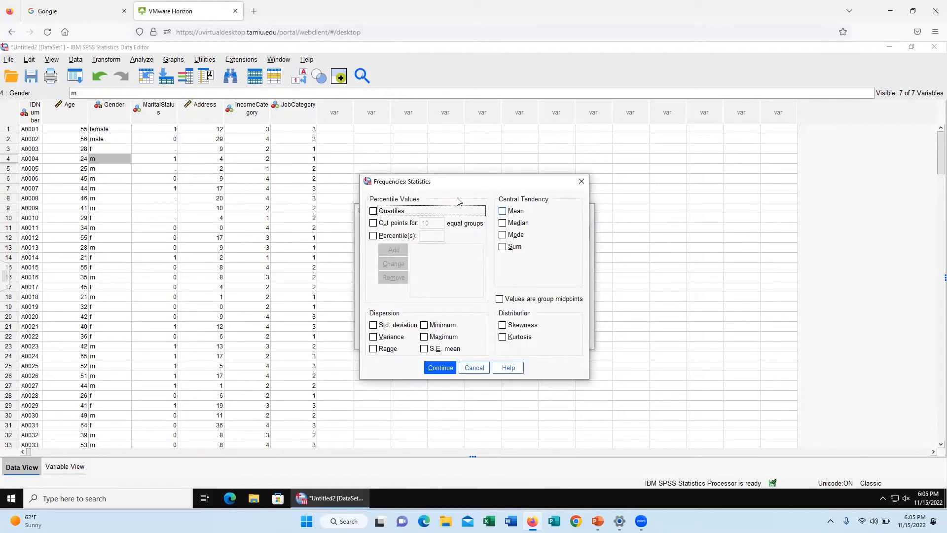
{"action": "left_click", "coordinate": [582, 181]}
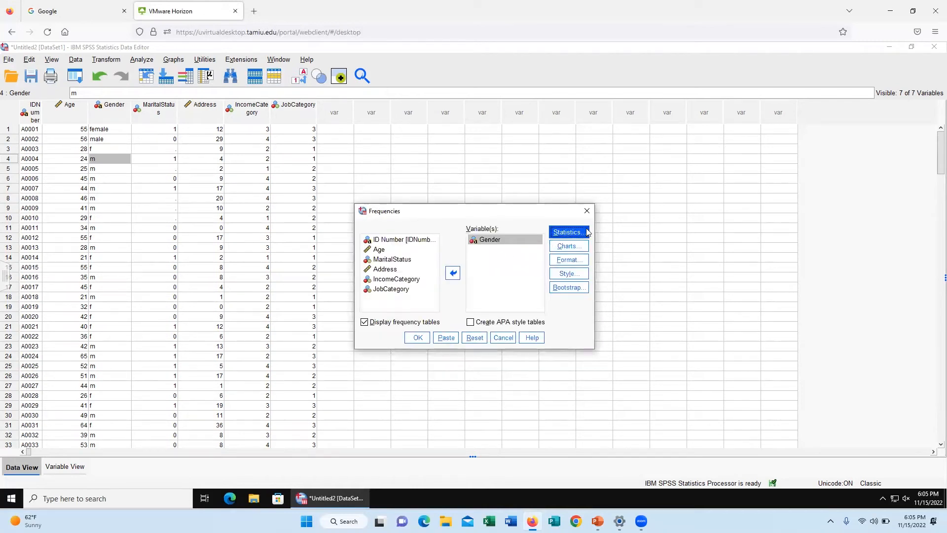
{"action": "left_click", "coordinate": [569, 232]}
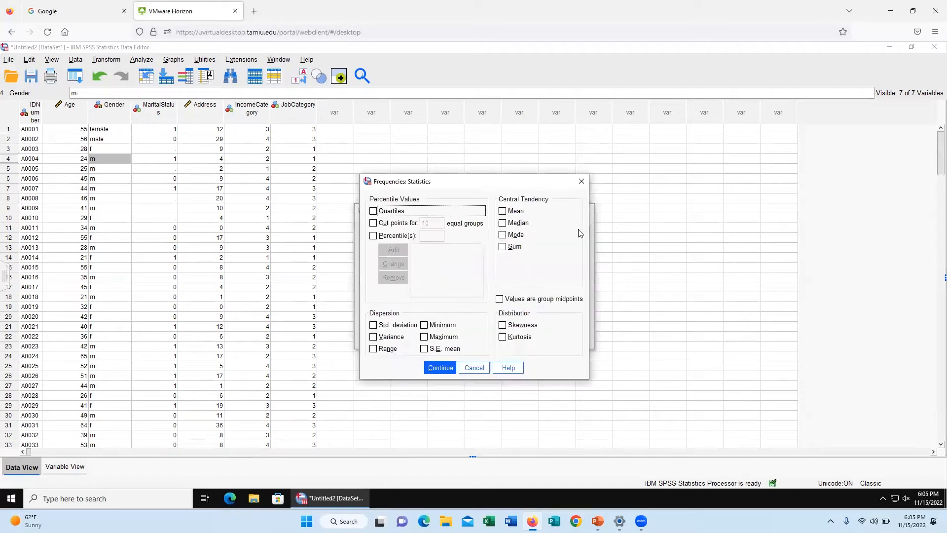
{"action": "left_click", "coordinate": [503, 211]}
{"action": "left_click", "coordinate": [503, 223]}
{"action": "left_click", "coordinate": [503, 235]}
{"action": "left_click", "coordinate": [374, 324]}
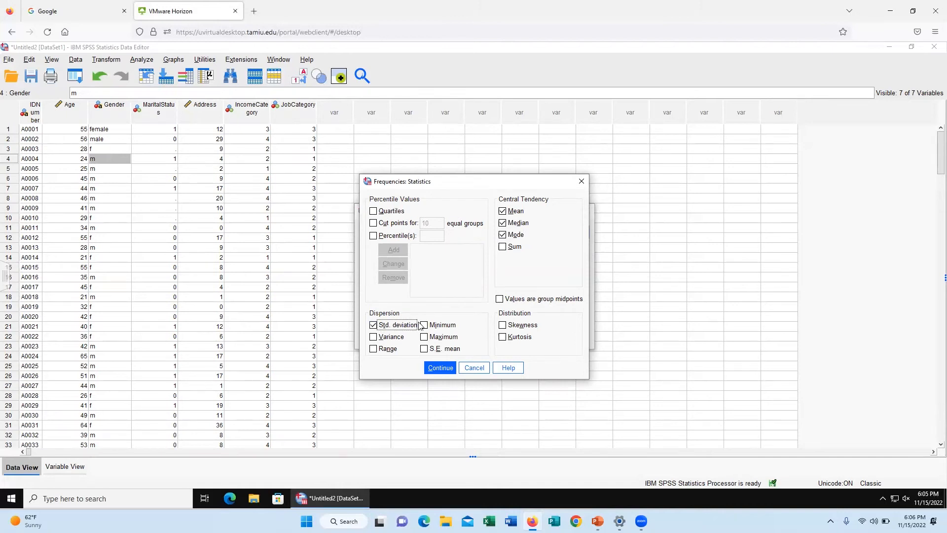
{"action": "left_click", "coordinate": [424, 324]}
{"action": "left_click", "coordinate": [424, 337]}
{"action": "left_click", "coordinate": [434, 368]}
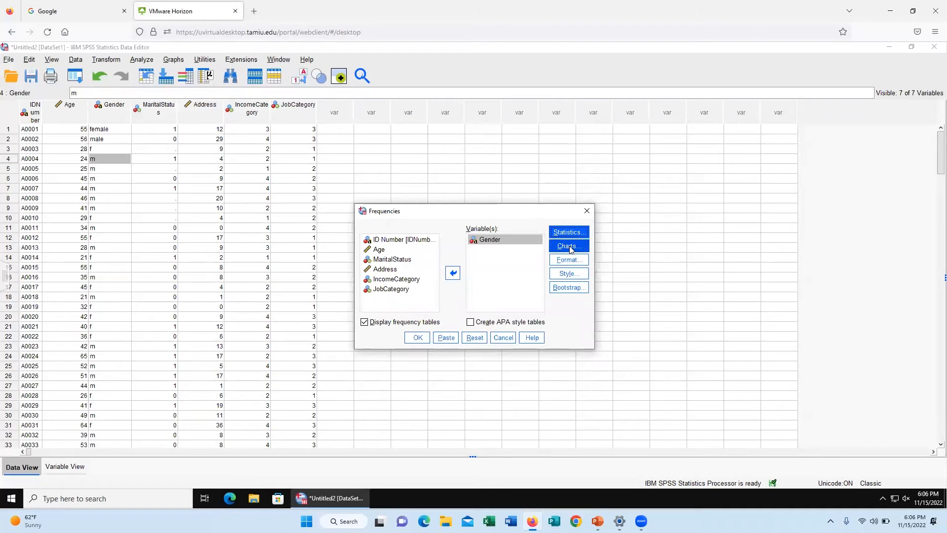
Step: Add bar charts showing frequencies to the Gender analysis and run it
{"action": "left_click", "coordinate": [555, 250]}
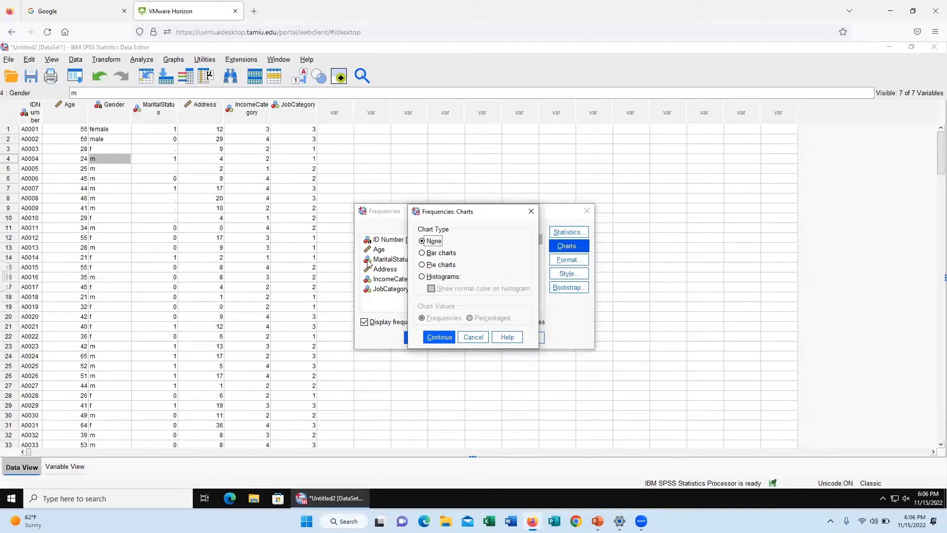
{"action": "left_click", "coordinate": [433, 254]}
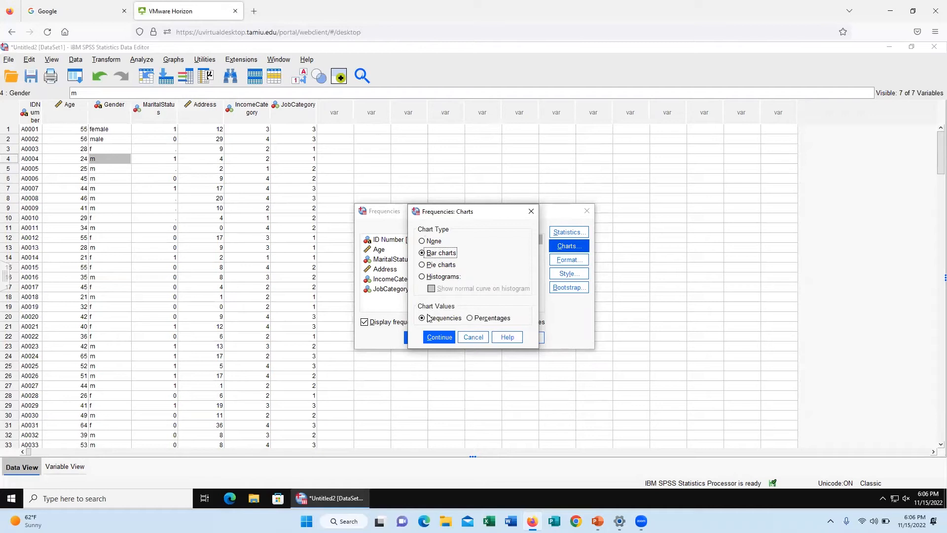
{"action": "left_click", "coordinate": [440, 337]}
{"action": "left_click", "coordinate": [413, 338]}
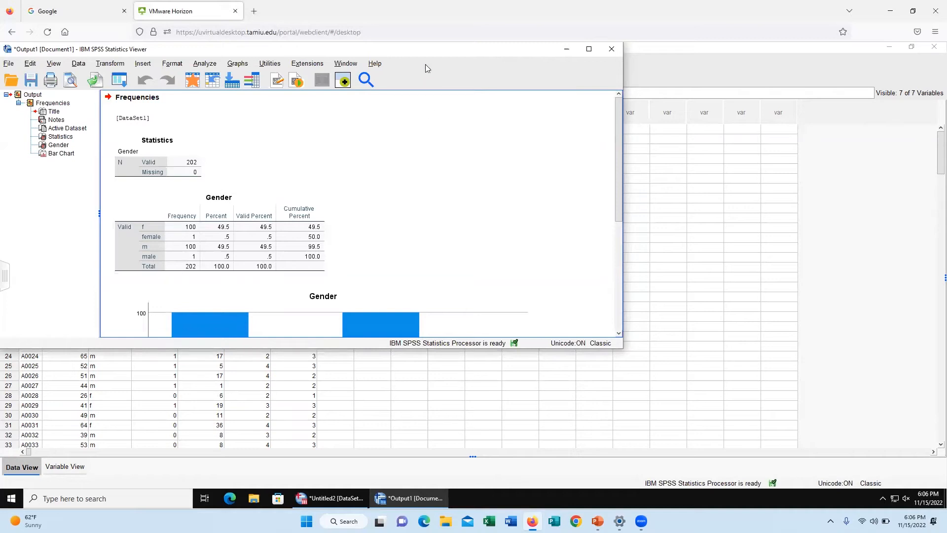
Step: Move the output window aside and undo the Gender edits in the first two cases
{"action": "left_click_drag", "start_coordinate": [448, 53], "coordinate": [799, 103]}
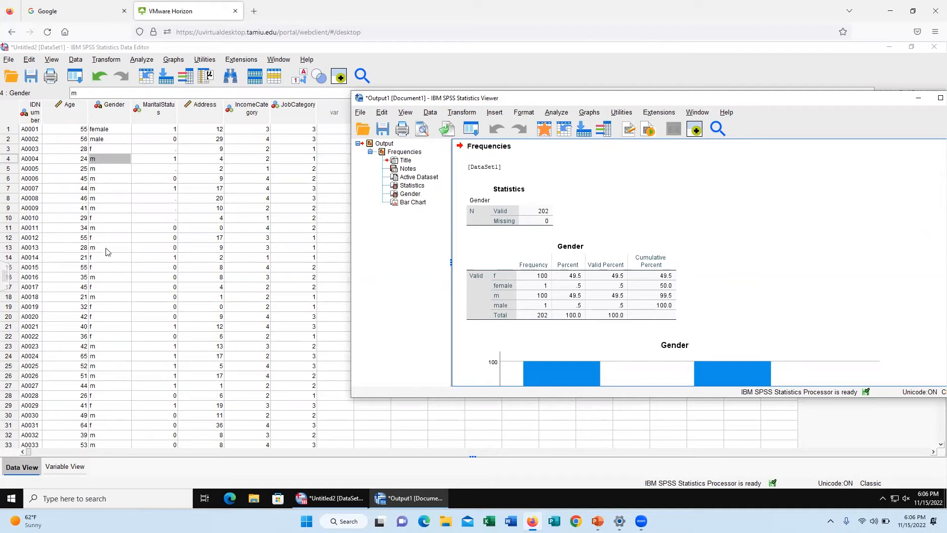
{"action": "left_click", "coordinate": [101, 83]}
{"action": "left_click", "coordinate": [101, 84]}
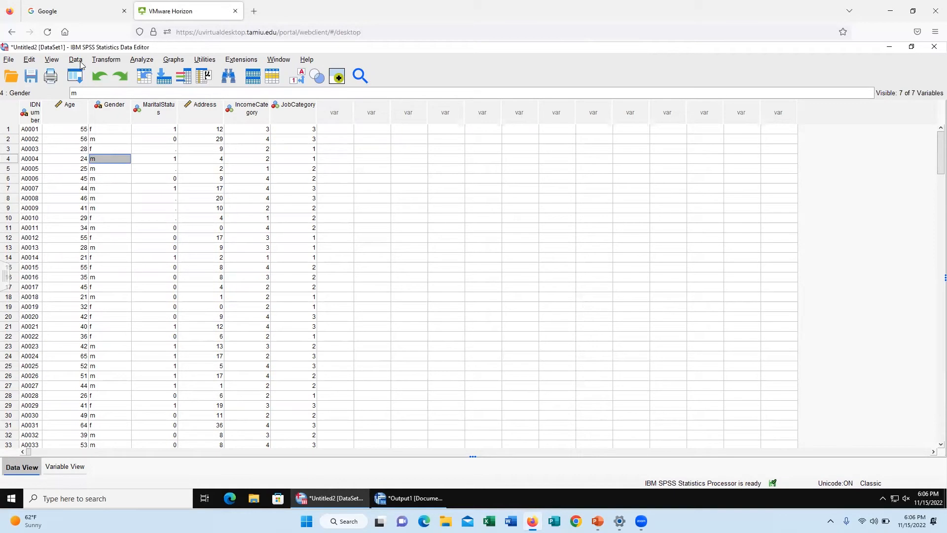
Step: Start a Recode into Different Variables and add Gender as the input variable
{"action": "left_click", "coordinate": [106, 61]}
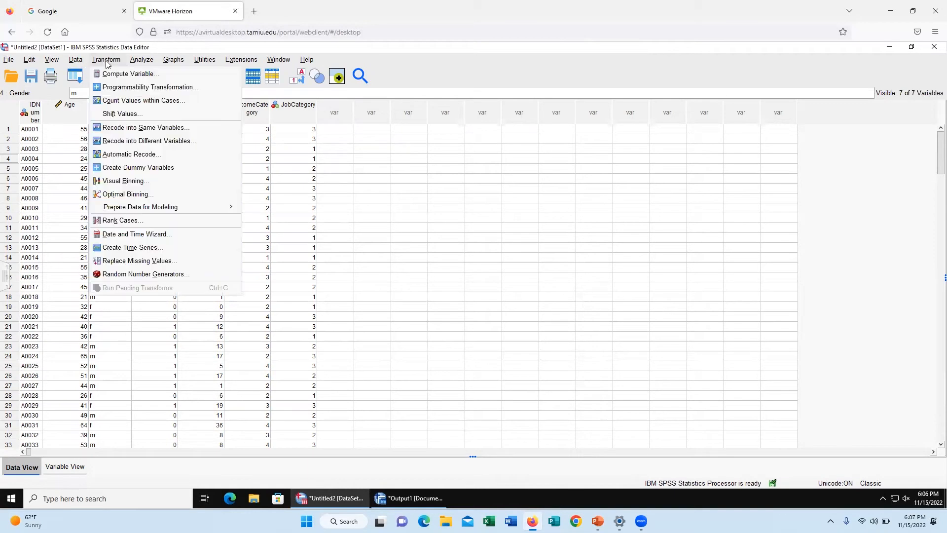
{"action": "left_click", "coordinate": [153, 142]}
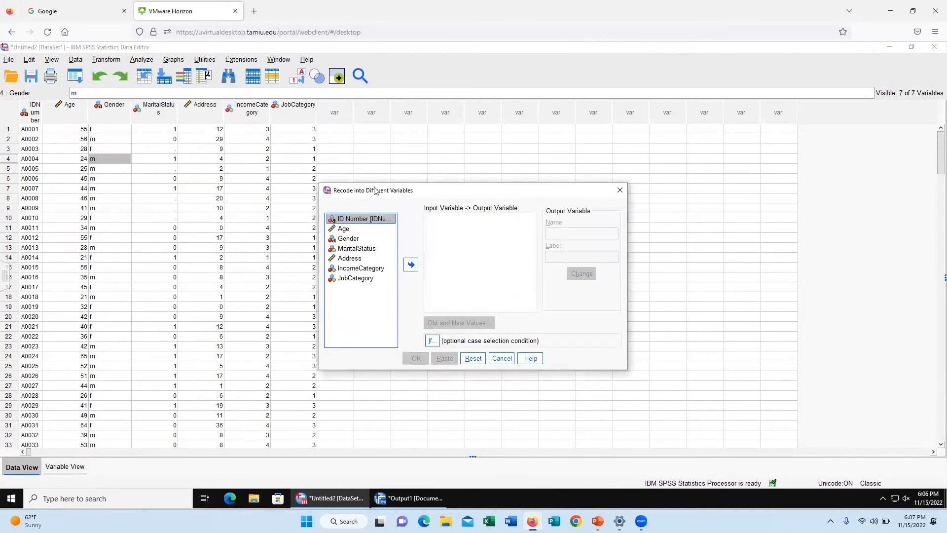
{"action": "left_click", "coordinate": [351, 240]}
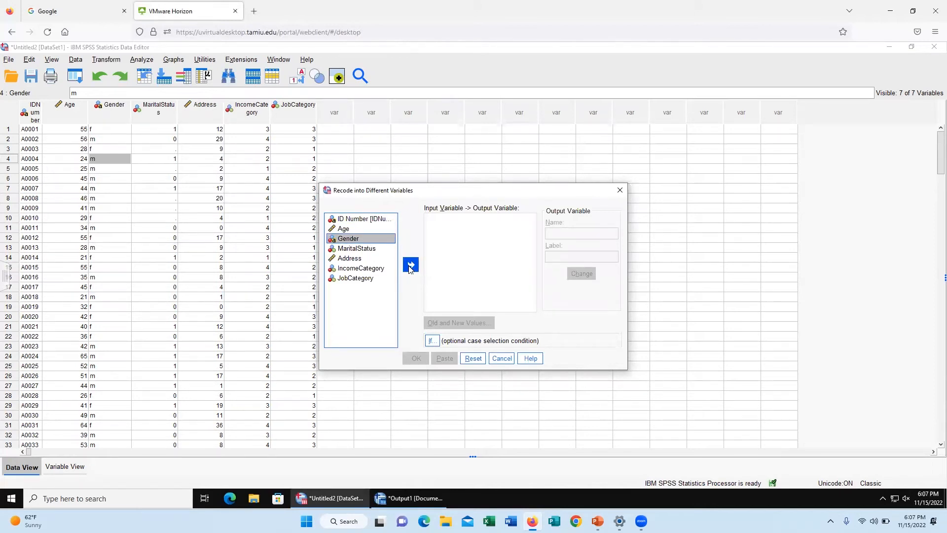
{"action": "left_click", "coordinate": [411, 266]}
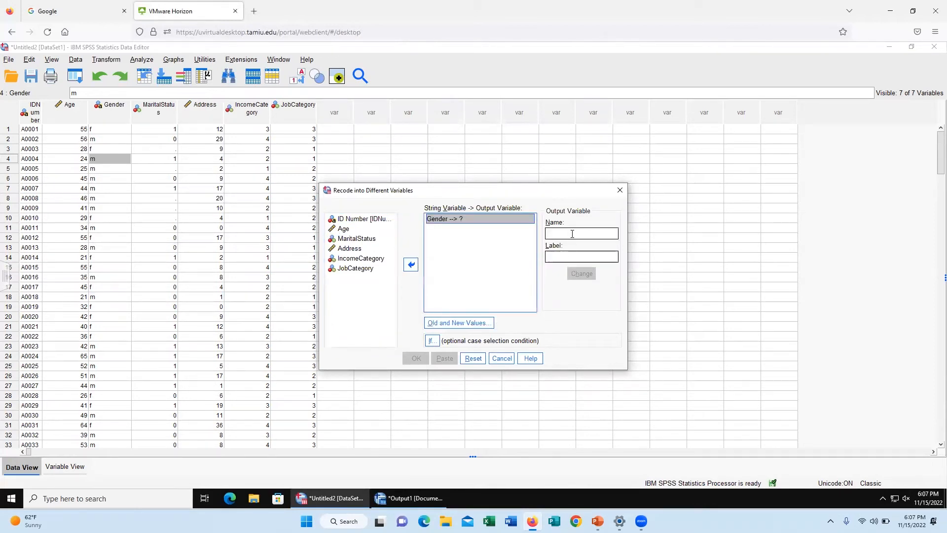
Step: Label the output variable gender 2 and try to apply the name Gneder 2
{"action": "type", "text": "Gneder 2"}
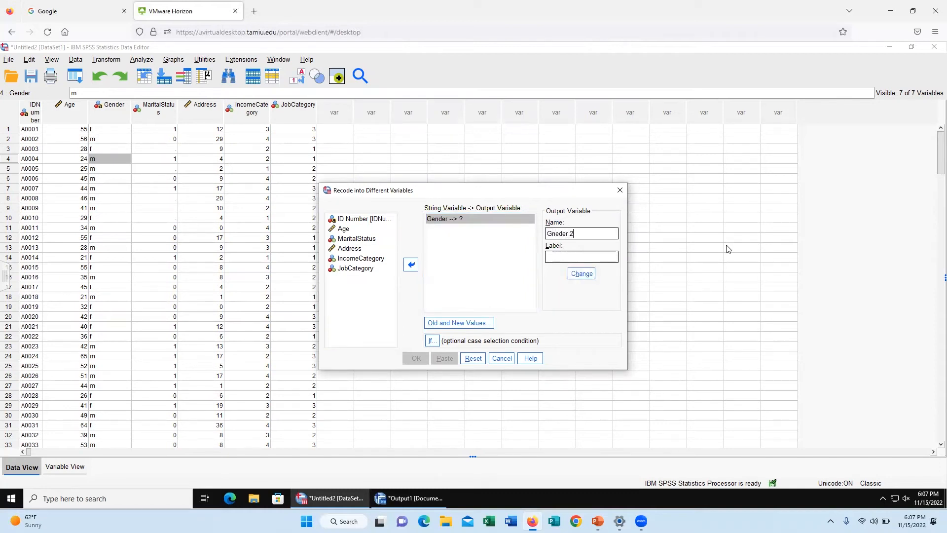
{"action": "left_click", "coordinate": [594, 254]}
{"action": "type", "text": "gender 2"}
{"action": "left_click", "coordinate": [587, 276]}
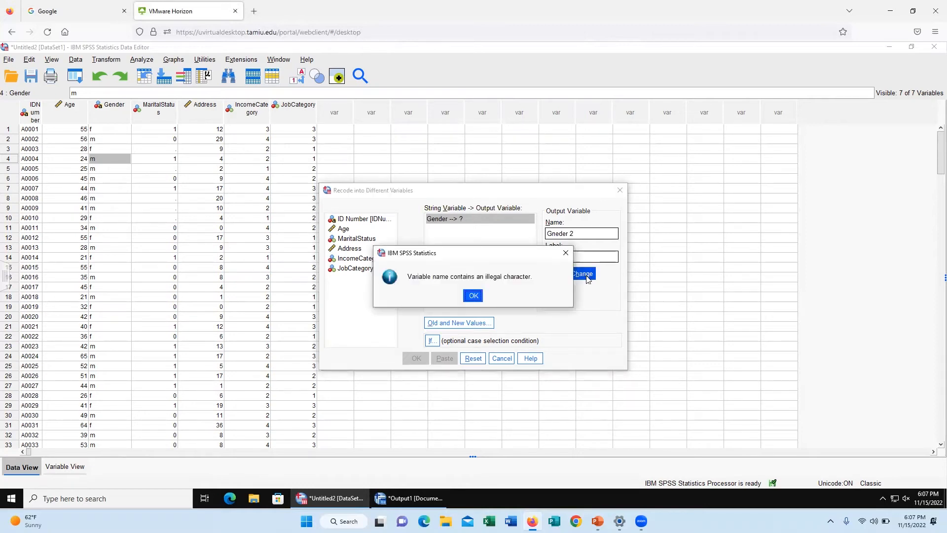
{"action": "left_click", "coordinate": [478, 295]}
Step: Correct the output variable's name to Gender_2 and apply it to the Gender recode
{"action": "left_click", "coordinate": [574, 235]}
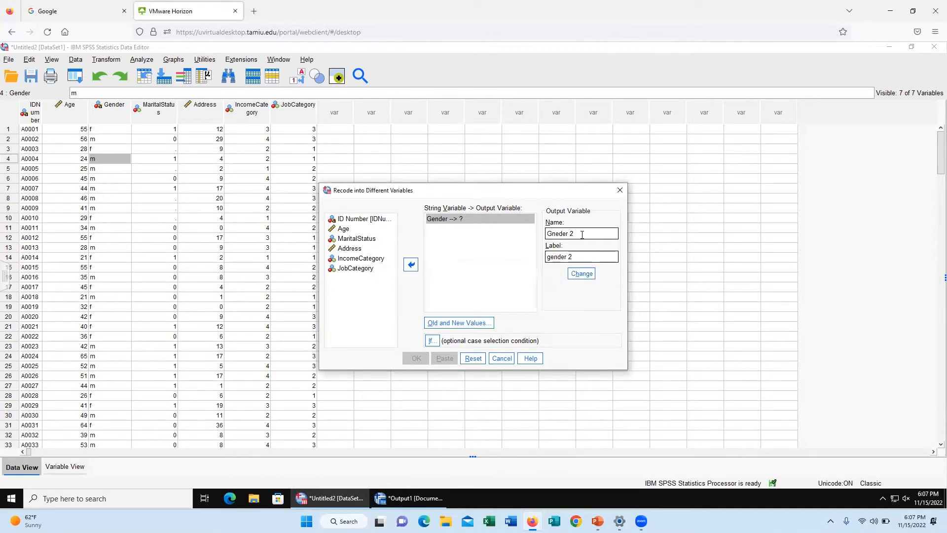
{"action": "key", "text": "BackSpace"}
{"action": "key", "text": "BackSpace"}
{"action": "key", "text": "BackSpace"}
{"action": "key", "text": "BackSpace"}
{"action": "key", "text": "BackSpace"}
{"action": "key", "text": "BackSpace"}
{"action": "type", "text": "ender_"}
{"action": "left_click", "coordinate": [583, 274]}
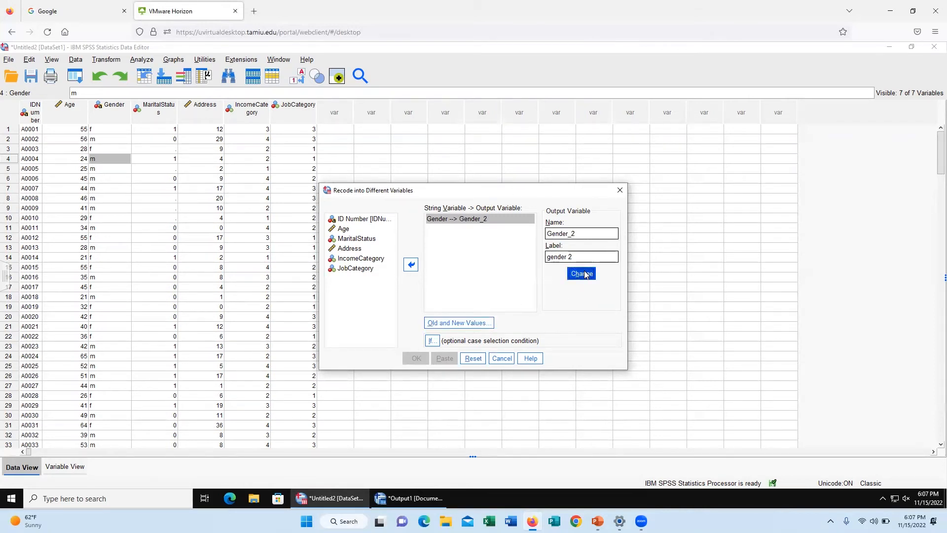
Step: Define the recoding of f to 0 and m to 1, run it, and return to the dataset
{"action": "left_click", "coordinate": [451, 325]}
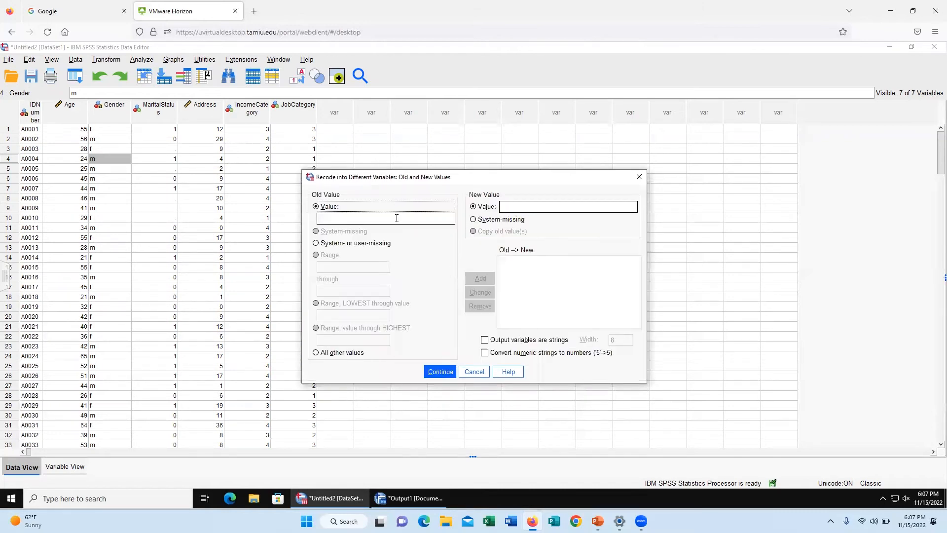
{"action": "left_click", "coordinate": [519, 205]}
{"action": "type", "text": "0"}
{"action": "left_click", "coordinate": [478, 278]}
{"action": "left_click", "coordinate": [550, 203]}
{"action": "type", "text": "1"}
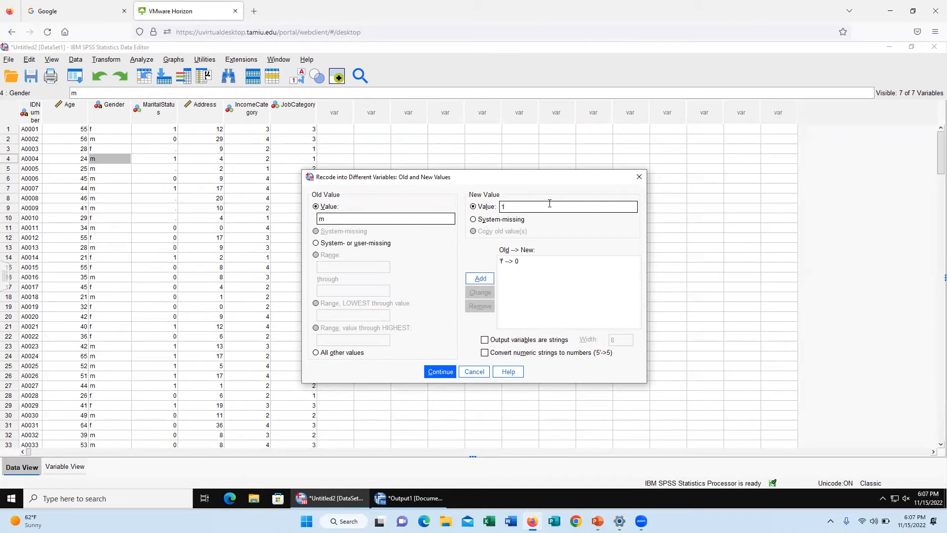
{"action": "left_click", "coordinate": [480, 279]}
{"action": "left_click", "coordinate": [447, 371]}
{"action": "left_click", "coordinate": [416, 360]}
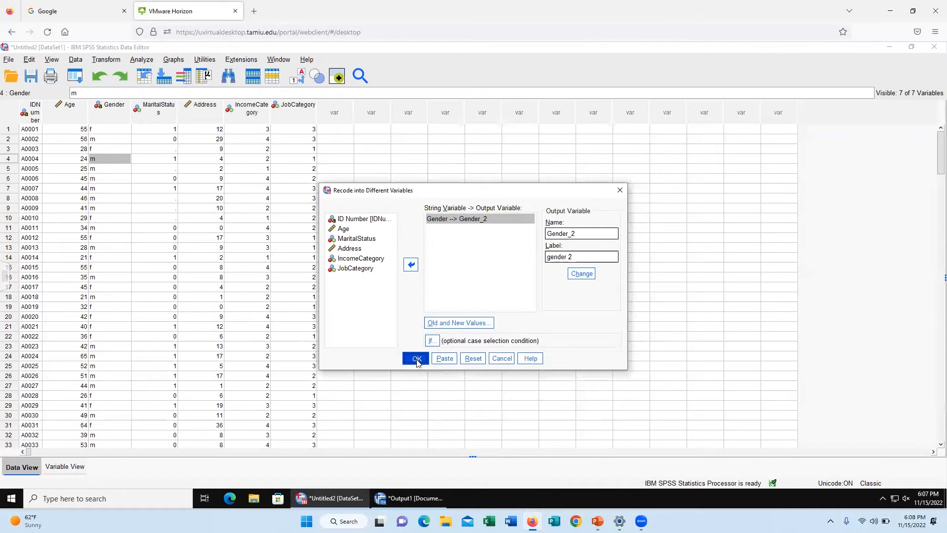
{"action": "left_click_drag", "start_coordinate": [820, 101], "coordinate": [831, 169]}
{"action": "left_click", "coordinate": [320, 196]}
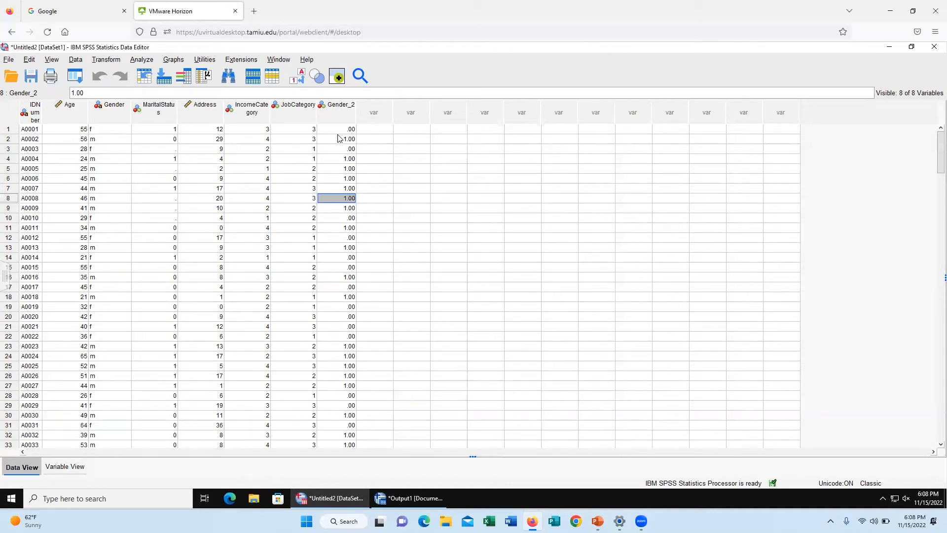
Step: Set the Gender_2 variable's decimals to 0 and return to the case data
{"action": "left_click", "coordinate": [58, 470]}
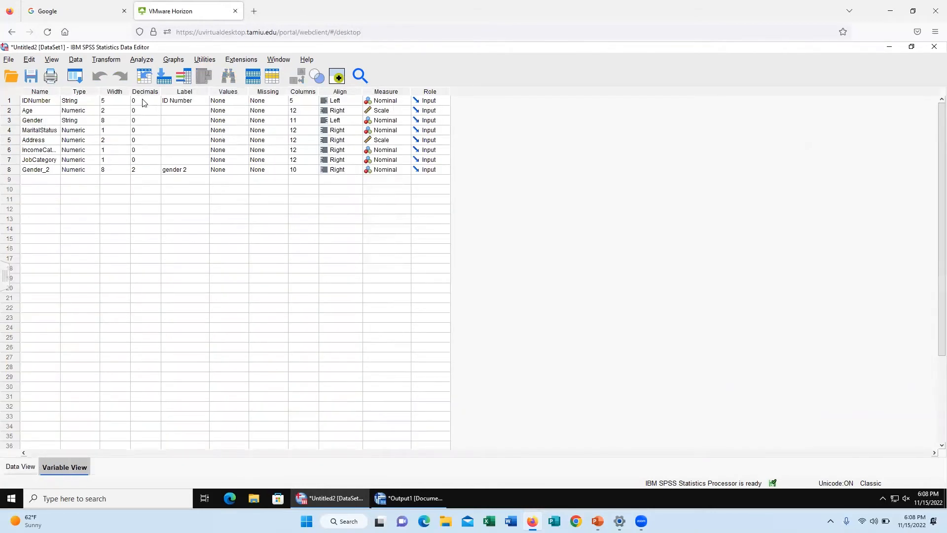
{"action": "left_click", "coordinate": [137, 171]}
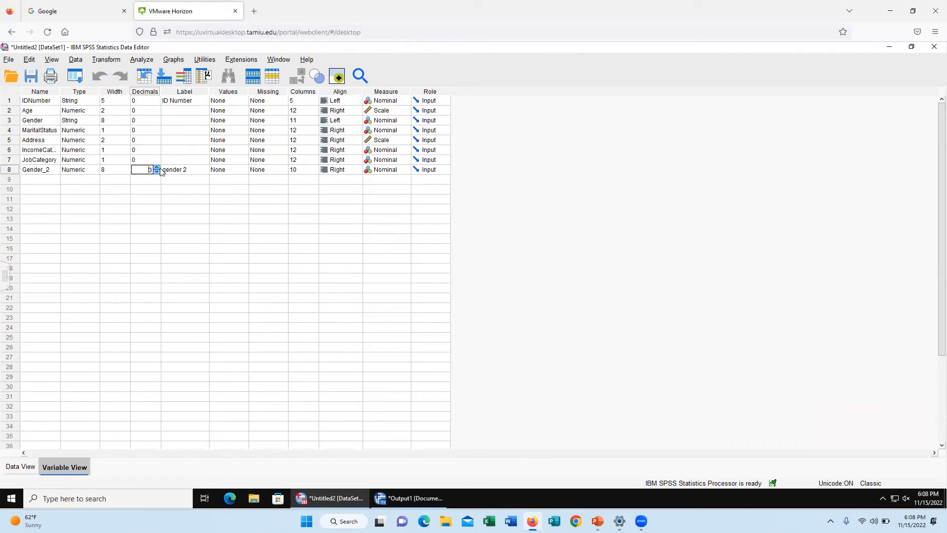
{"action": "left_click", "coordinate": [157, 171]}
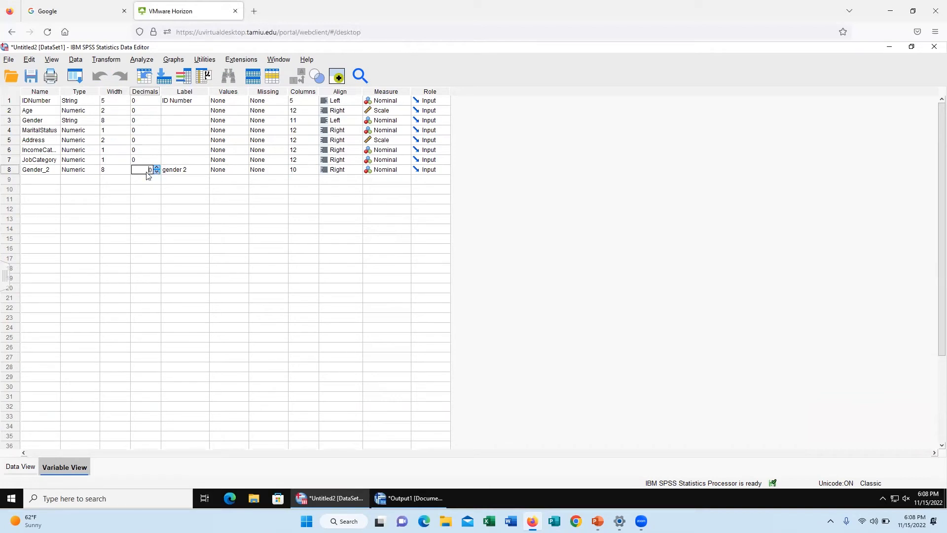
{"action": "left_click", "coordinate": [23, 467]}
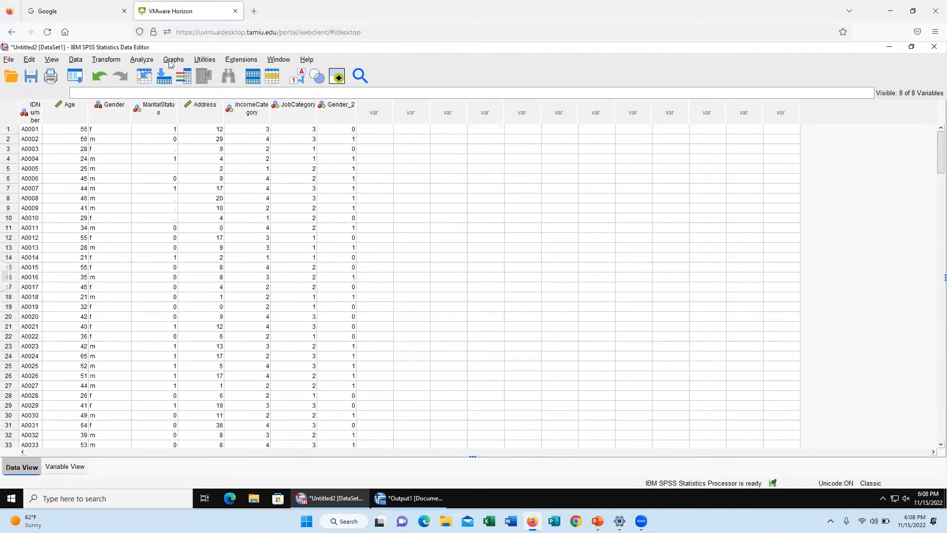
Step: Start a new Frequencies analysis and remove Gender from the variables to analyze
{"action": "left_click", "coordinate": [147, 63]}
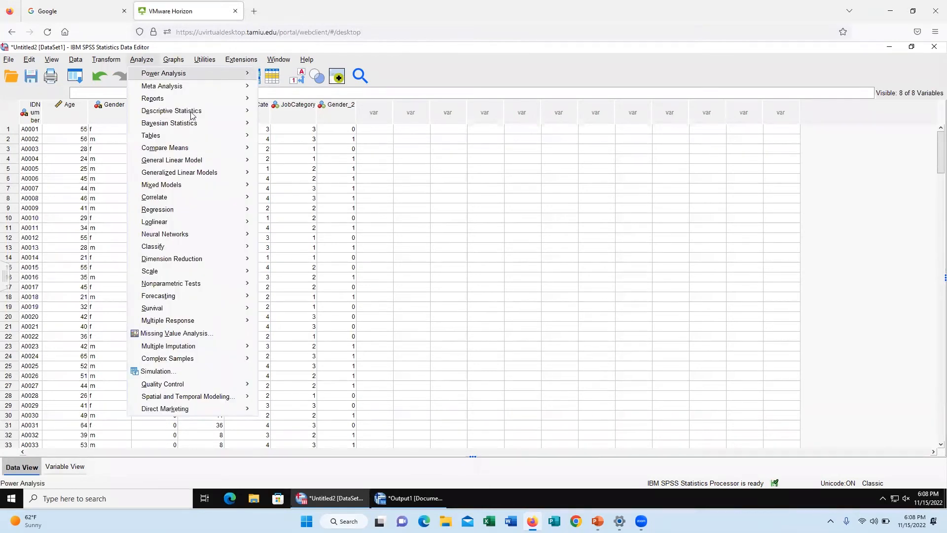
{"action": "mouse_move", "coordinate": [192, 113]}
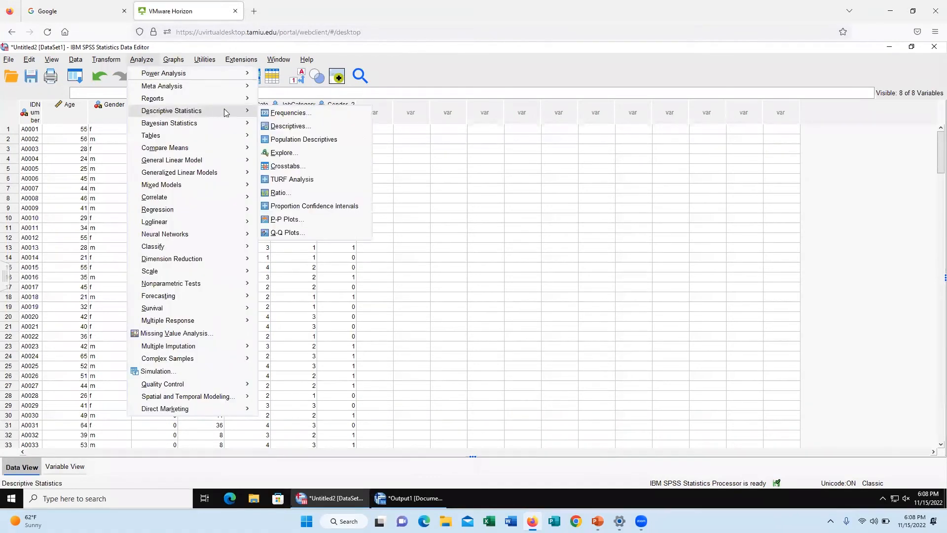
{"action": "left_click", "coordinate": [312, 119]}
{"action": "left_click", "coordinate": [402, 259]}
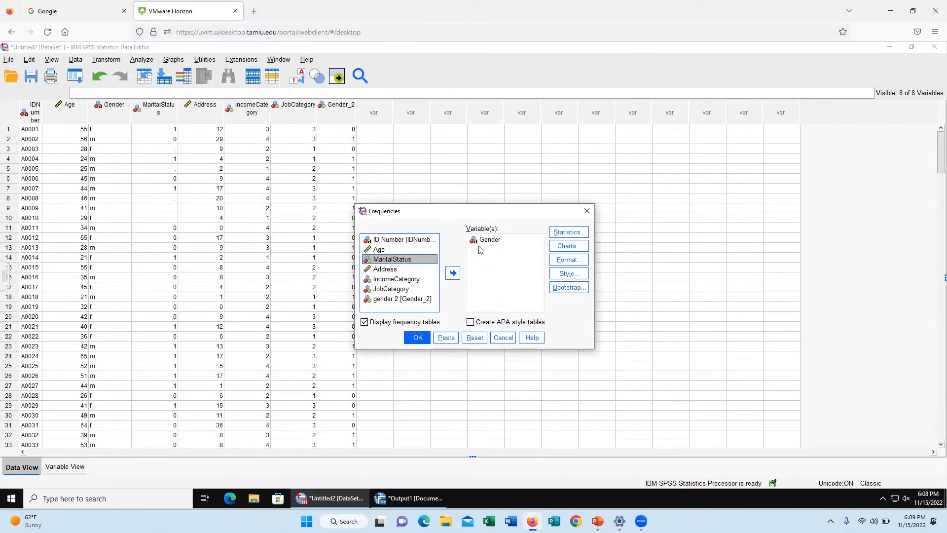
{"action": "left_click", "coordinate": [486, 239]}
{"action": "left_click", "coordinate": [453, 273]}
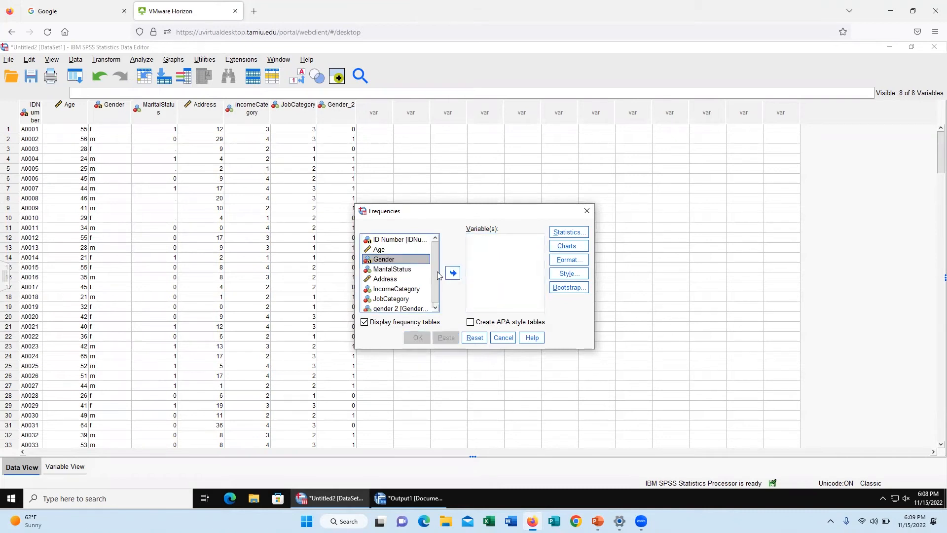
Step: Add Age, MaritalStatus, Address, IncomeCategory, JobCategory and gender 2 to the variables to analyze
{"action": "left_click", "coordinate": [391, 250]}
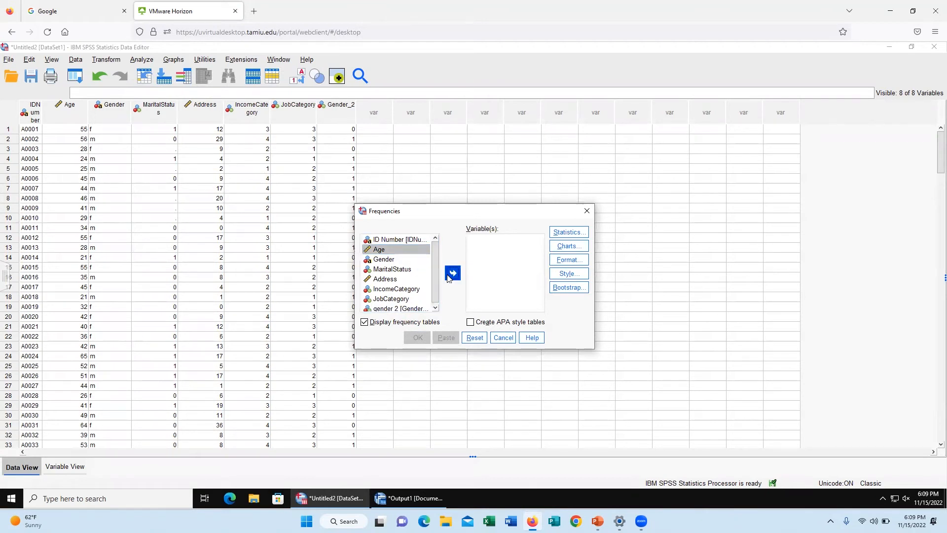
{"action": "left_click", "coordinate": [451, 276]}
{"action": "left_click", "coordinate": [394, 261]}
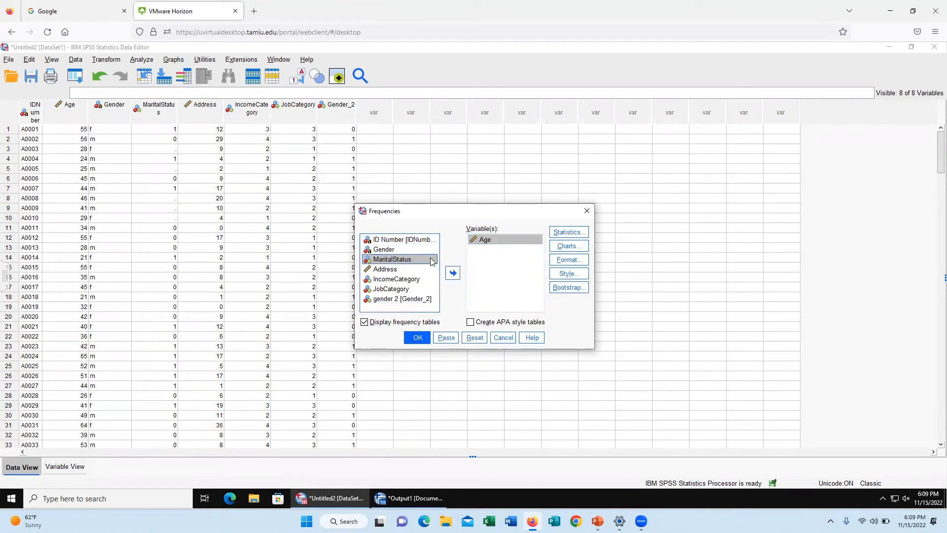
{"action": "key", "text": "shift+Down"}
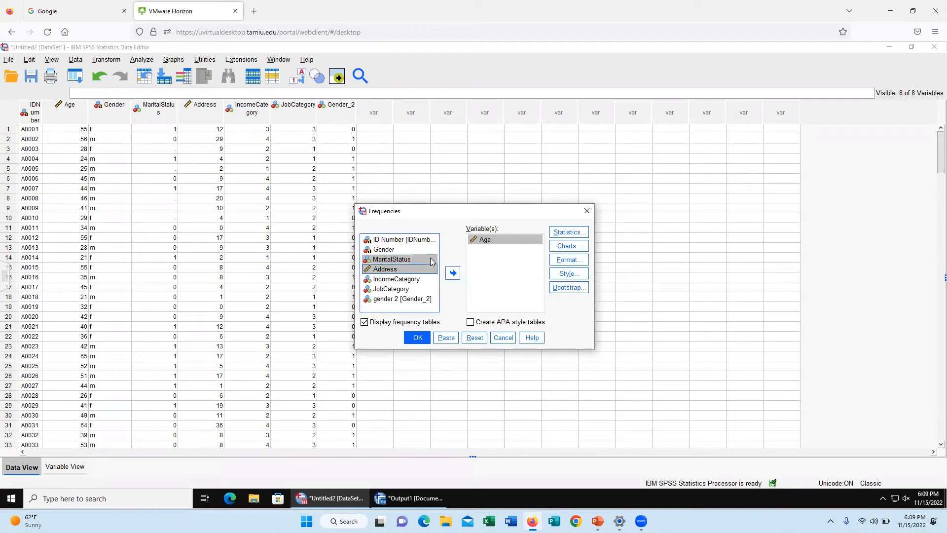
{"action": "key", "text": "shift+Down"}
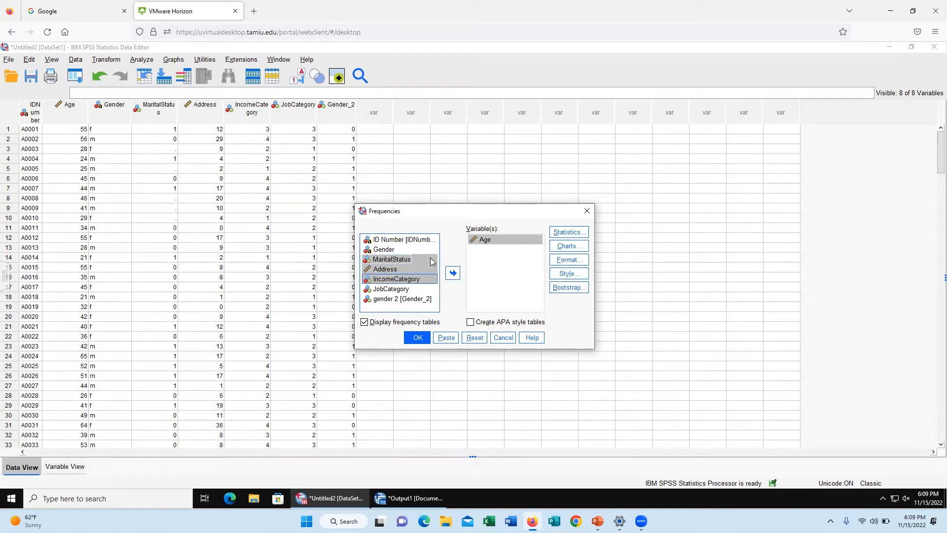
{"action": "key", "text": "shift+Down"}
{"action": "key", "text": "shift+Down"}
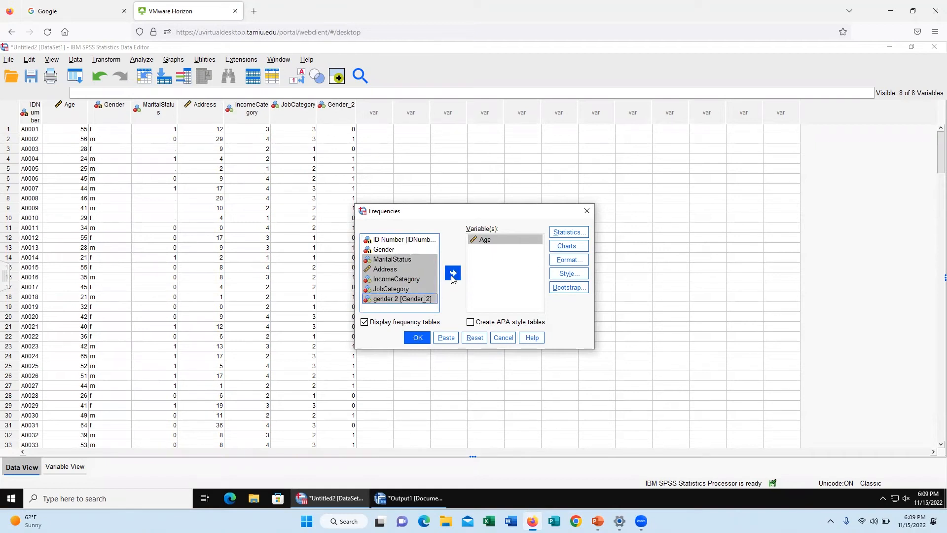
{"action": "left_click", "coordinate": [453, 273]}
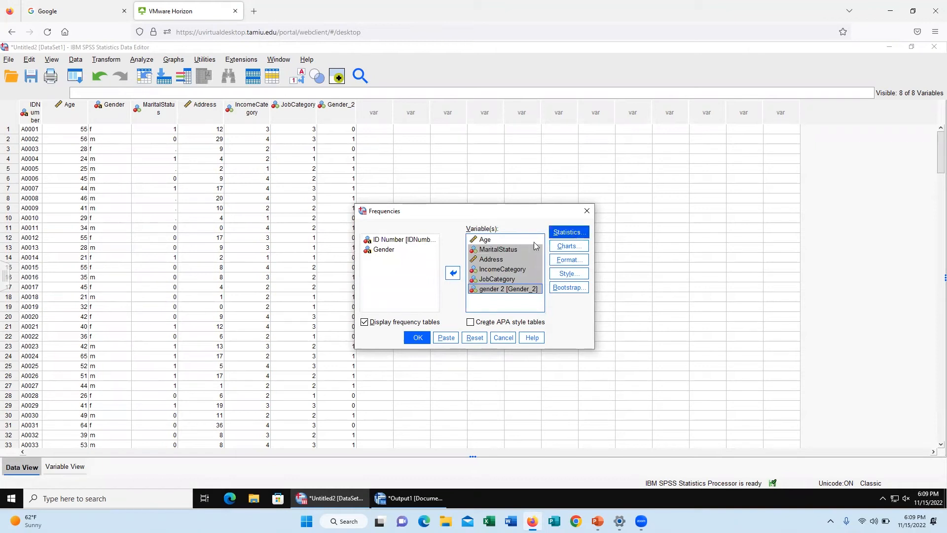
Step: Request the mean, median, mode, standard deviation, minimum, maximum, skewness and kurtosis for the frequency analysis
{"action": "left_click", "coordinate": [567, 232]}
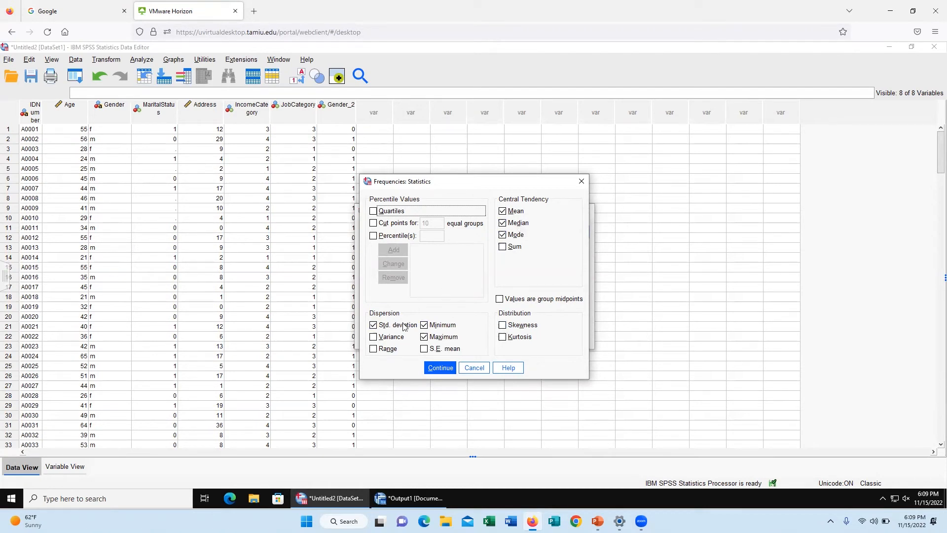
{"action": "left_click", "coordinate": [502, 326]}
{"action": "left_click", "coordinate": [503, 337]}
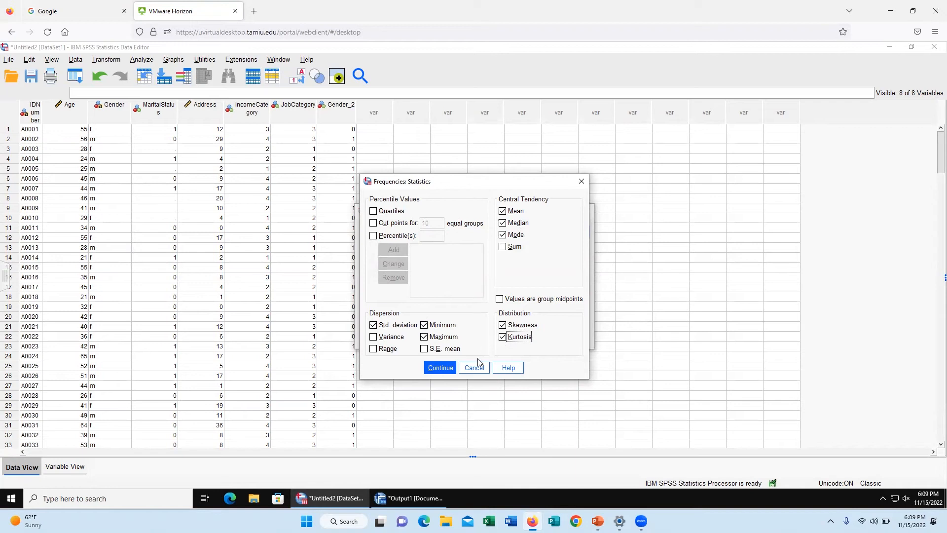
{"action": "left_click", "coordinate": [439, 369]}
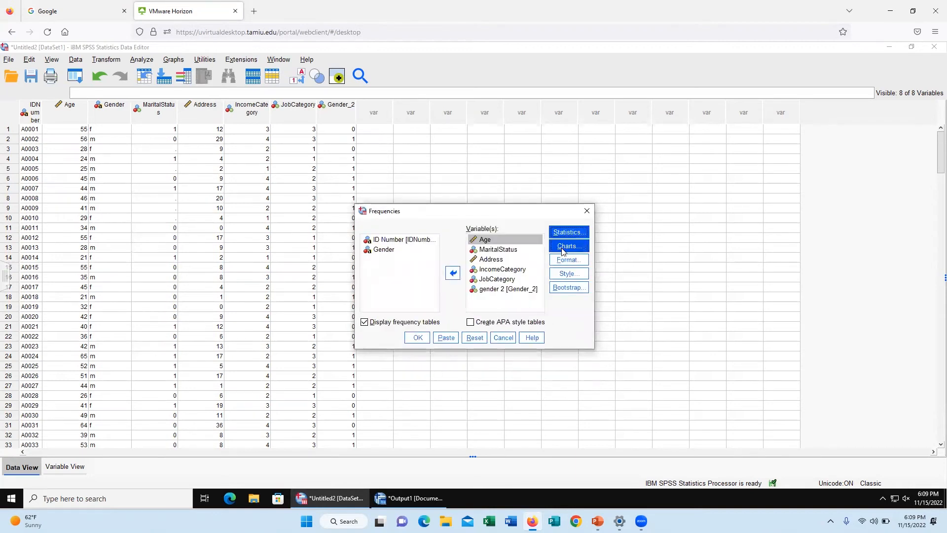
Step: Set the chart type to histograms without a normal curve and run the frequency analysis
{"action": "left_click", "coordinate": [563, 248]}
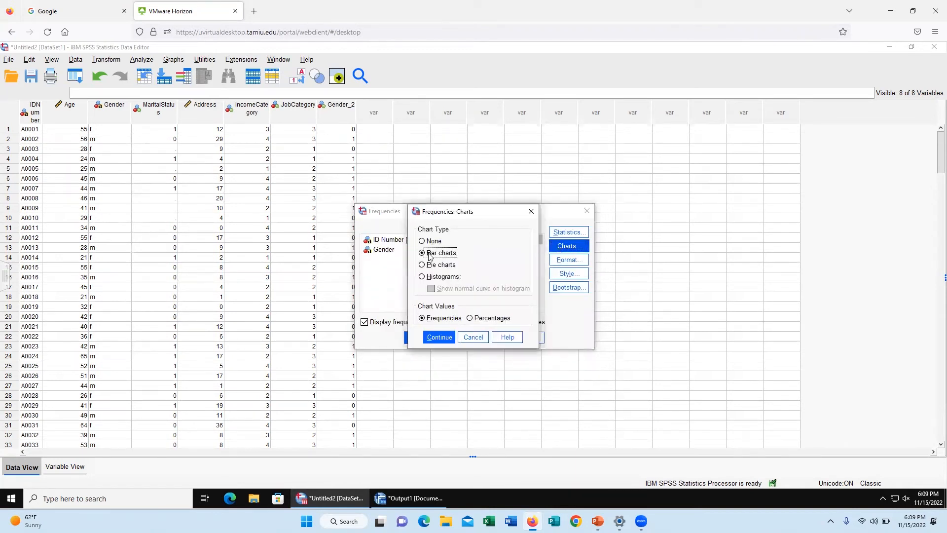
{"action": "left_click", "coordinate": [434, 279]}
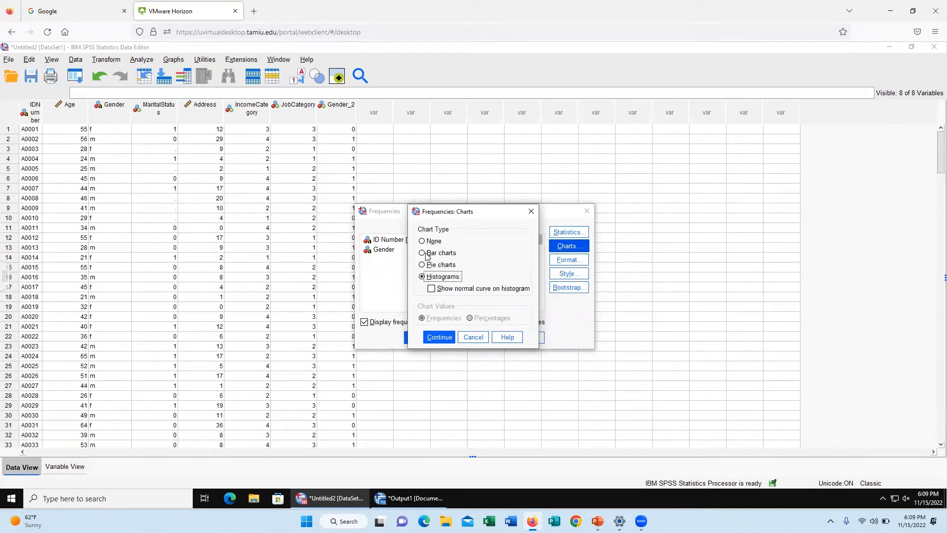
{"action": "left_click", "coordinate": [440, 338]}
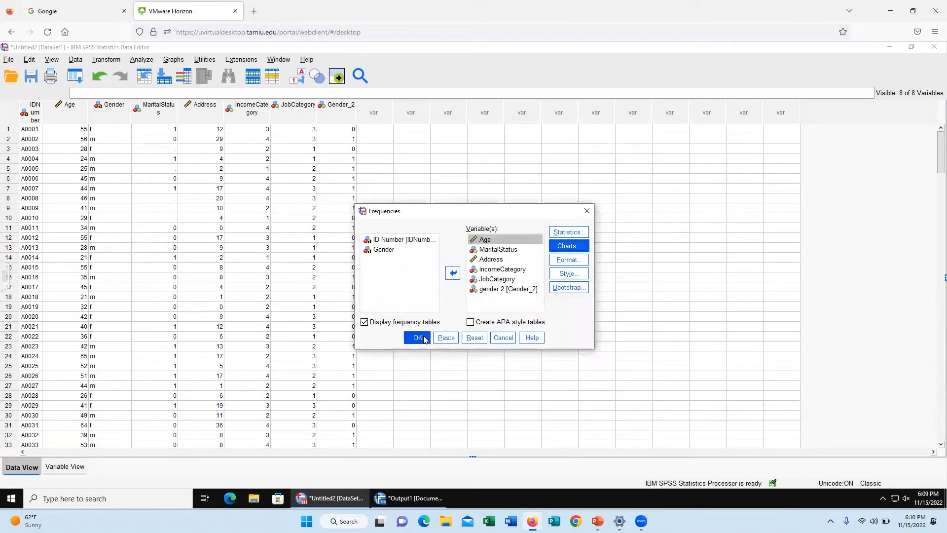
{"action": "left_click", "coordinate": [423, 340]}
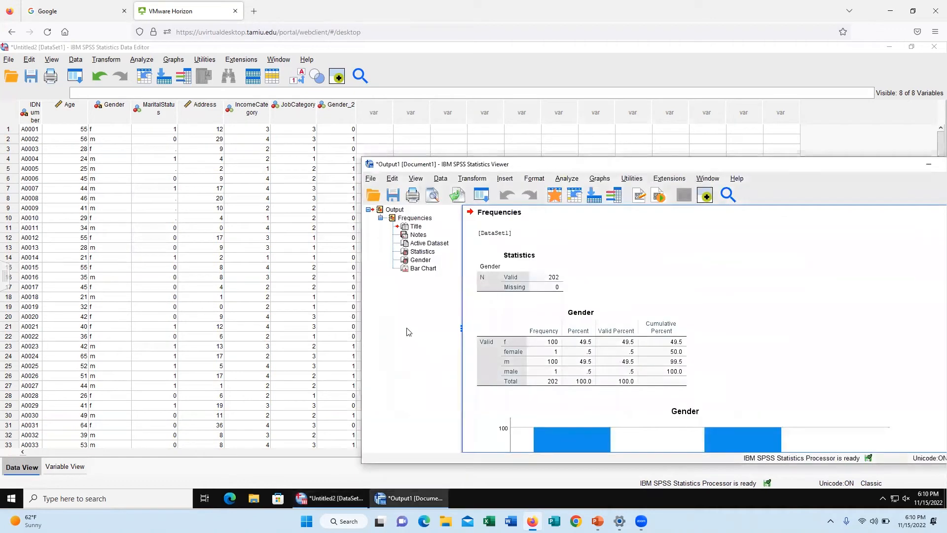
Step: Maximize the output viewer and examine the new Statistics table, the Age frequency table and the earlier Gender bar chart
{"action": "left_click_drag", "start_coordinate": [815, 170], "coordinate": [551, 120]}
{"action": "left_click", "coordinate": [688, 114]}
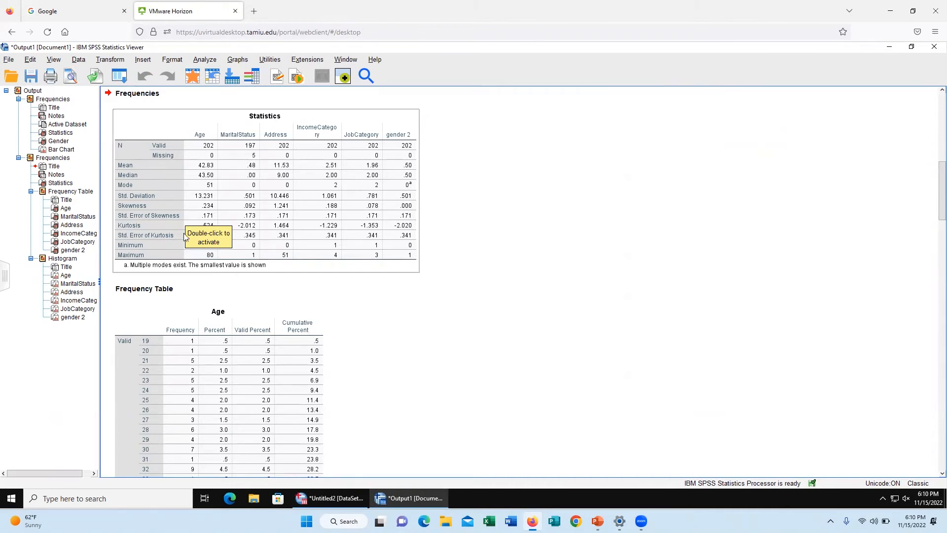
{"action": "scroll", "coordinate": [206, 269], "scroll_direction": "down", "scroll_amount": 9}
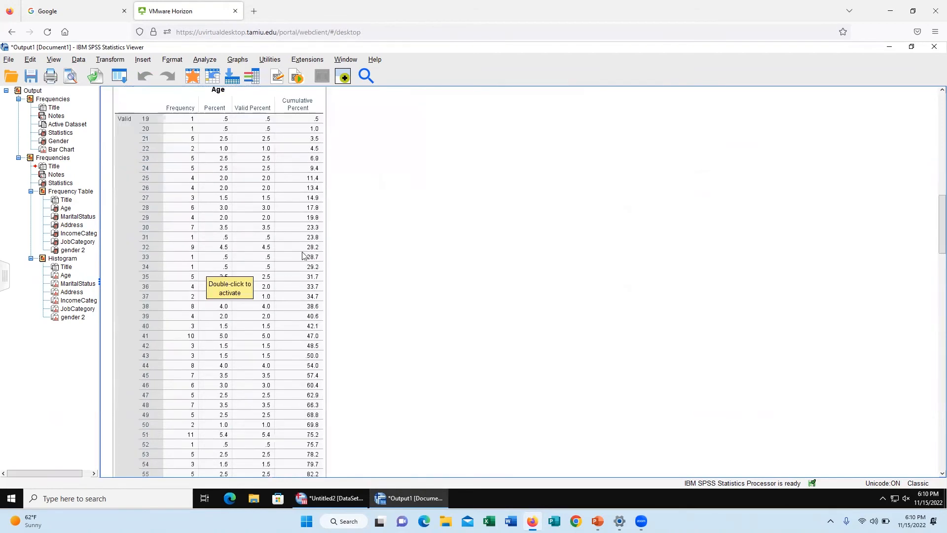
{"action": "scroll", "coordinate": [152, 321], "scroll_direction": "down", "scroll_amount": 10}
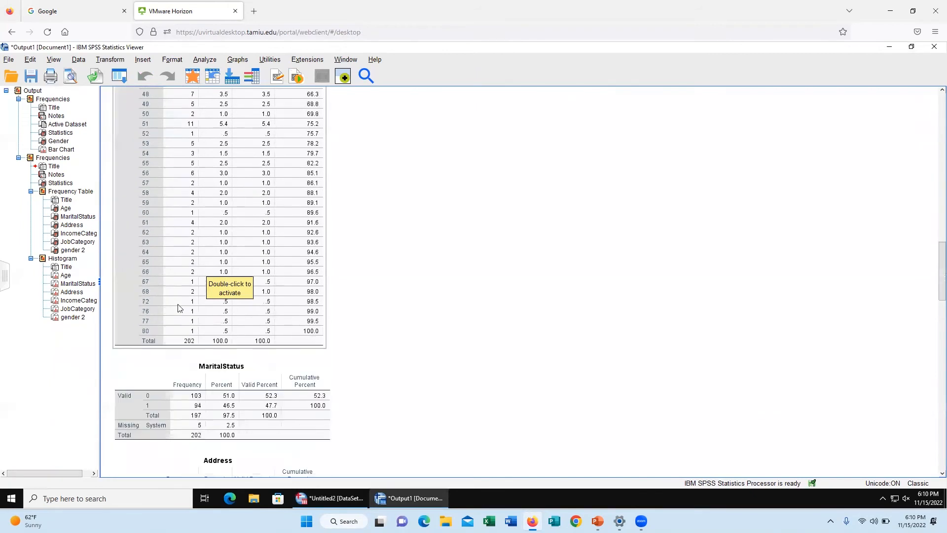
{"action": "scroll", "coordinate": [188, 291], "scroll_direction": "up", "scroll_amount": 12}
{"action": "scroll", "coordinate": [192, 278], "scroll_direction": "up", "scroll_amount": 11}
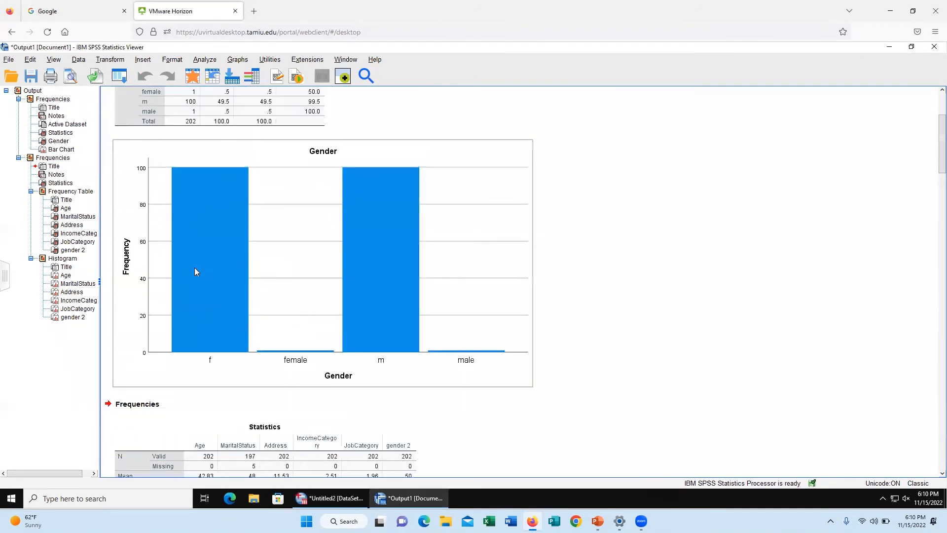
{"action": "scroll", "coordinate": [194, 270], "scroll_direction": "down", "scroll_amount": 4}
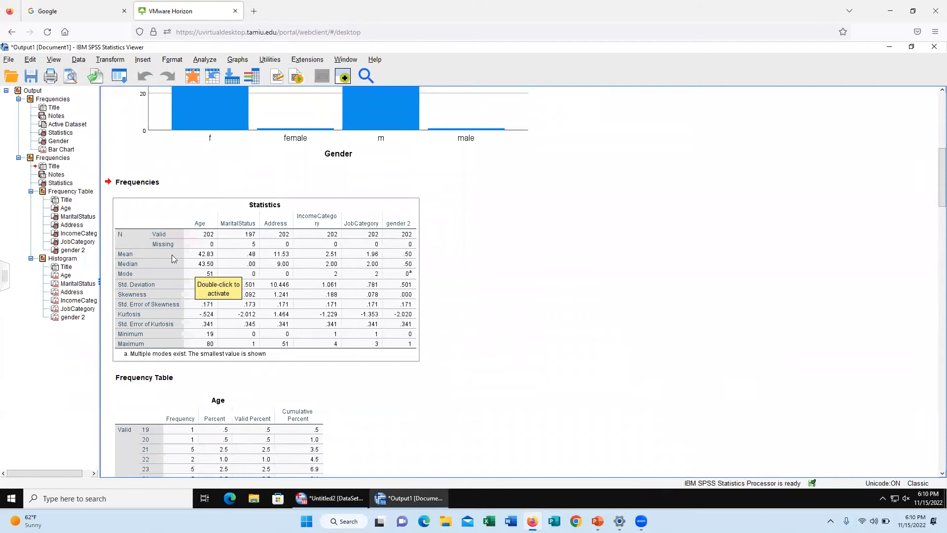
Step: Open the Statistics table for editing, transpose its rows and columns, and return to the output
{"action": "right_click", "coordinate": [149, 334]}
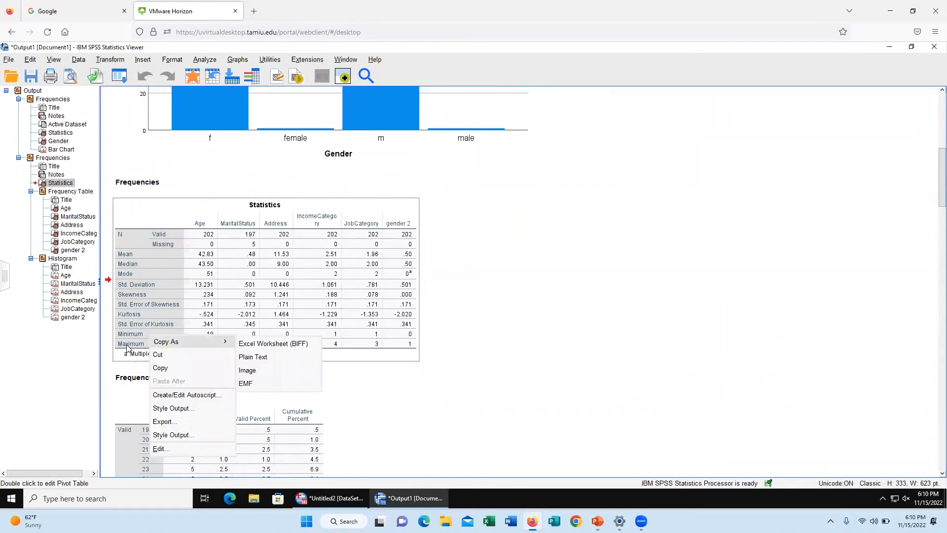
{"action": "left_click", "coordinate": [168, 449]}
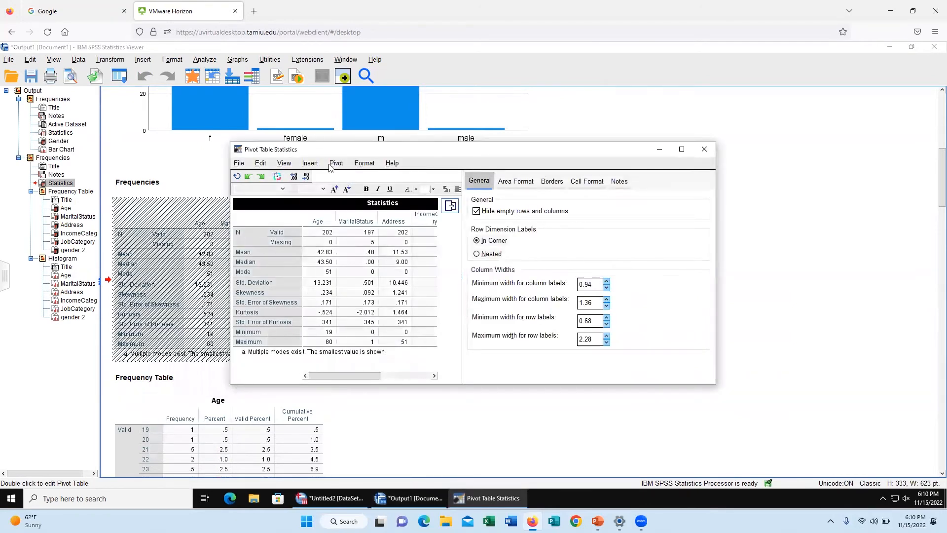
{"action": "left_click", "coordinate": [335, 166]}
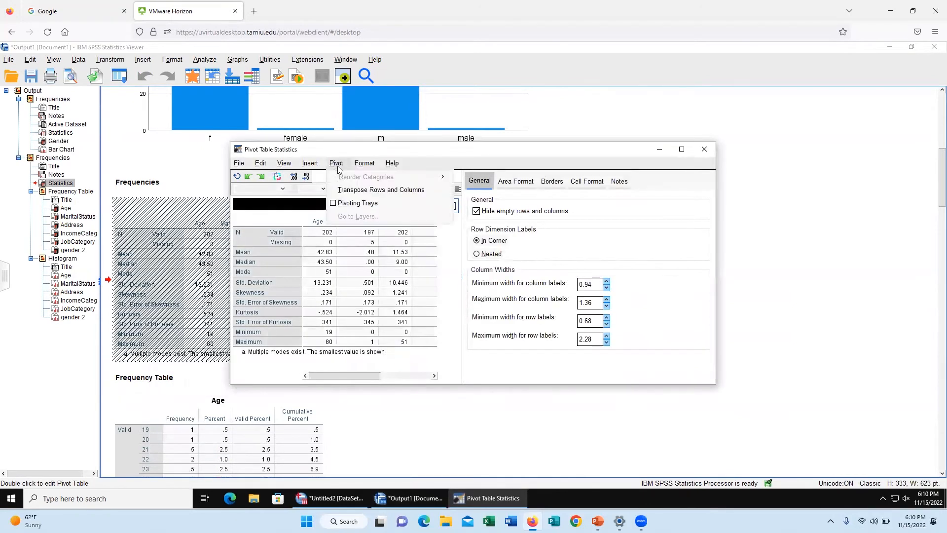
{"action": "left_click", "coordinate": [357, 191]}
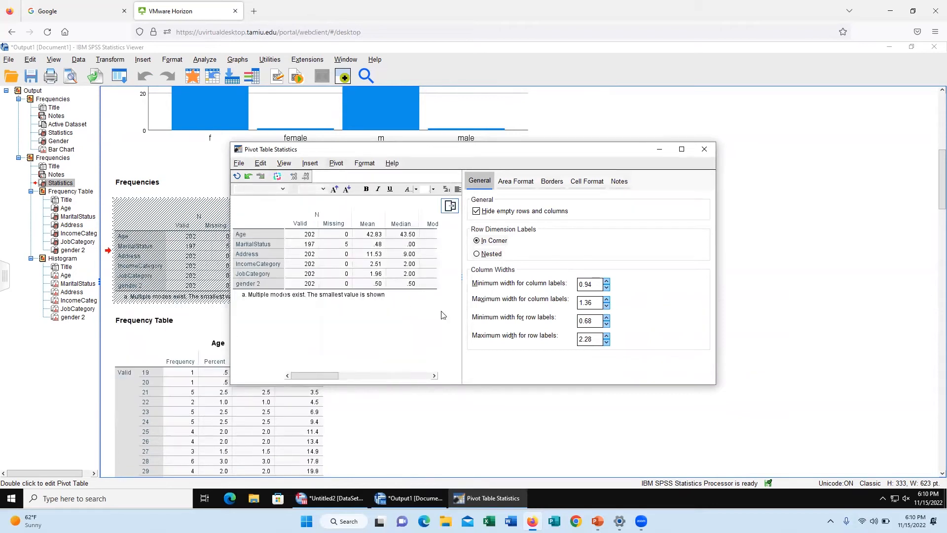
{"action": "left_click", "coordinate": [704, 149]}
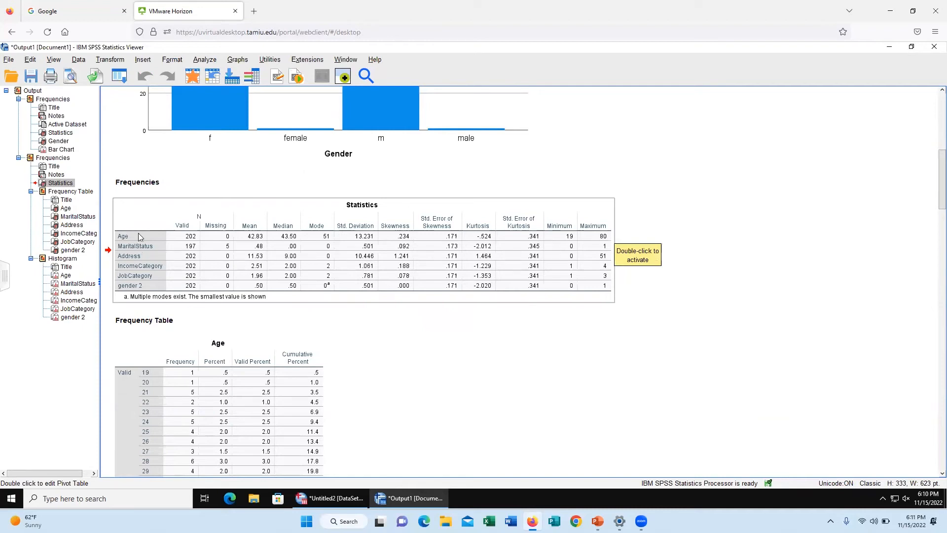
Step: Transpose the Statistics table back so that the statistics form the rows and the variables the columns
{"action": "scroll", "coordinate": [262, 383], "scroll_direction": "down", "scroll_amount": 2}
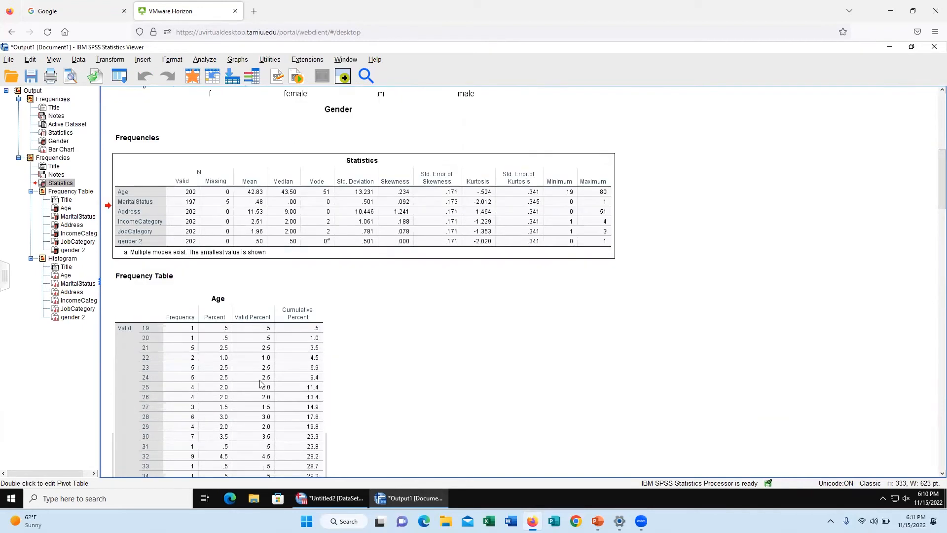
{"action": "scroll", "coordinate": [222, 377], "scroll_direction": "down", "scroll_amount": 2}
{"action": "scroll", "coordinate": [177, 312], "scroll_direction": "up", "scroll_amount": 2}
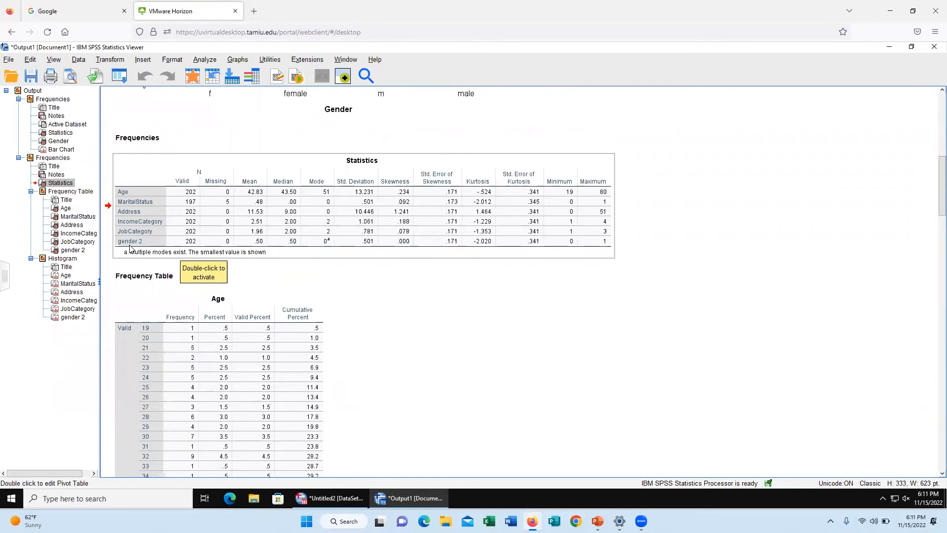
{"action": "right_click", "coordinate": [130, 248]}
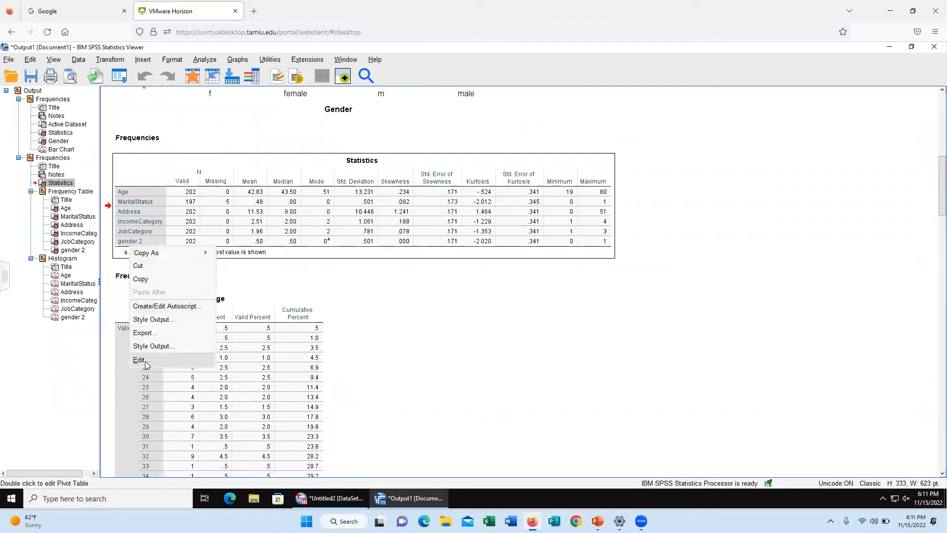
{"action": "left_click", "coordinate": [139, 360]}
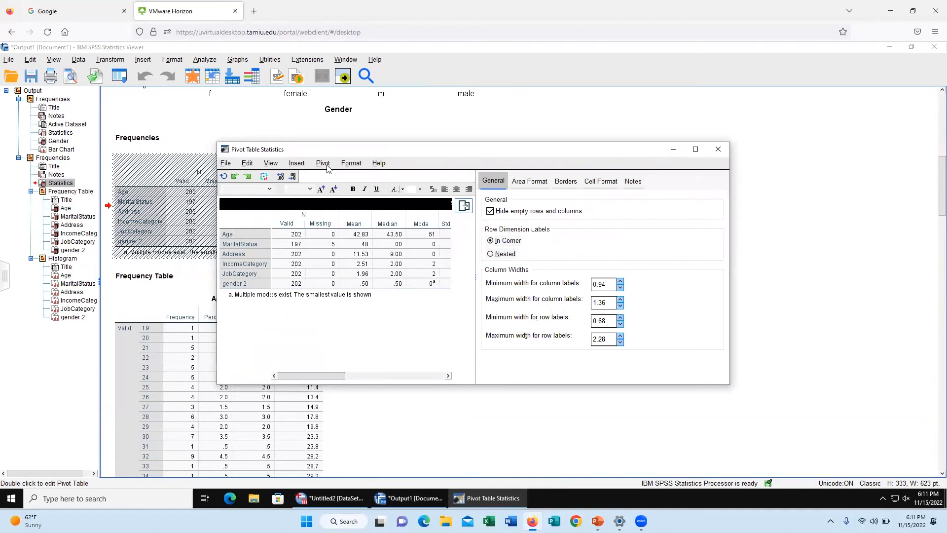
{"action": "left_click", "coordinate": [324, 164]}
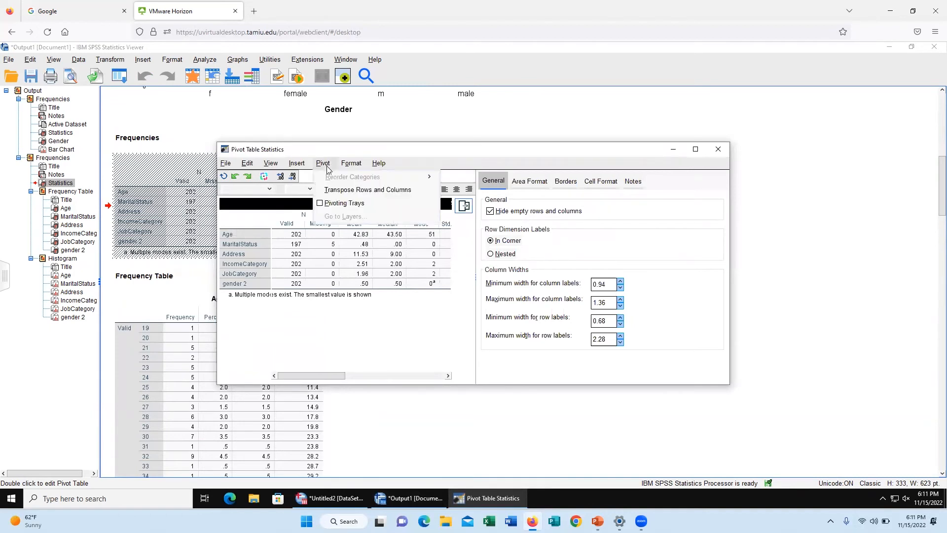
{"action": "left_click", "coordinate": [338, 190]}
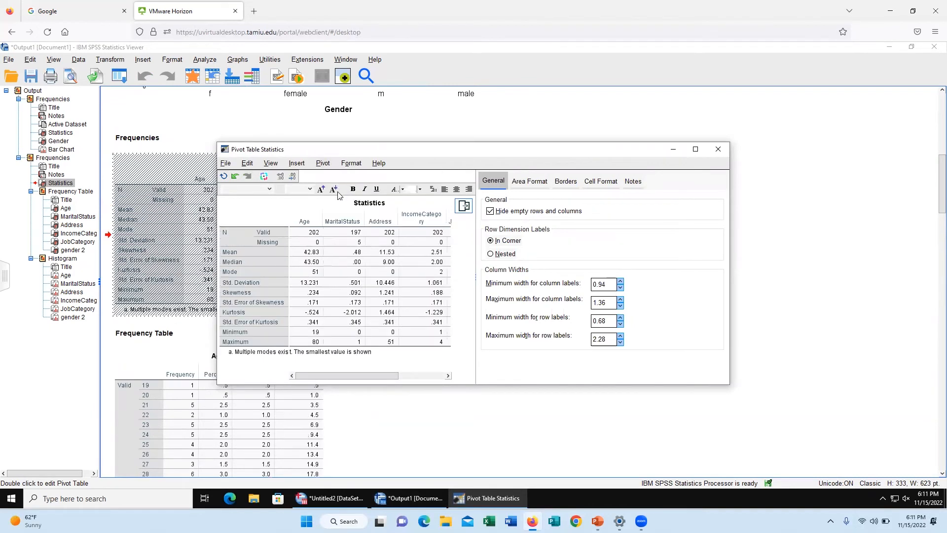
{"action": "left_click", "coordinate": [718, 149]}
{"action": "left_click", "coordinate": [592, 239]}
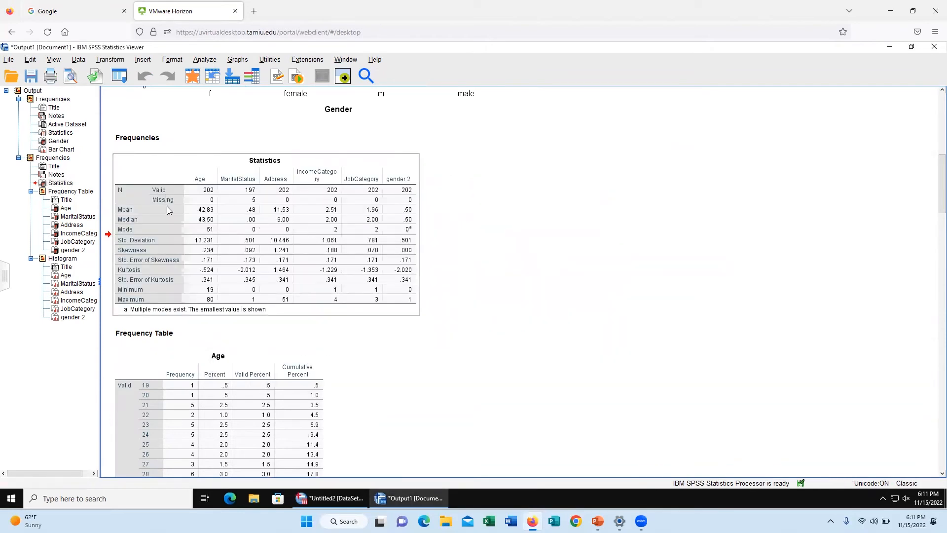
Step: Open the export settings for the Statistics table, review the available document file types, and close the dialog without exporting
{"action": "right_click", "coordinate": [236, 221]}
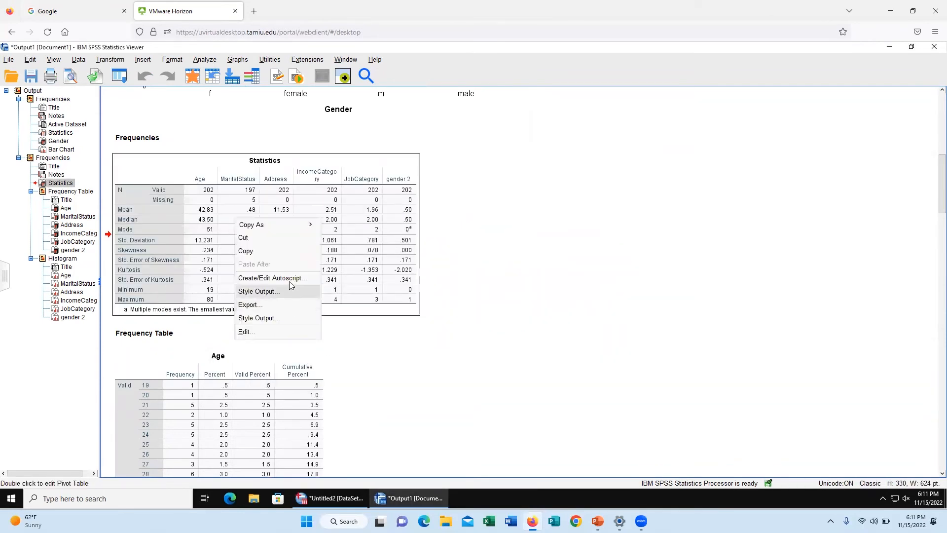
{"action": "left_click", "coordinate": [284, 304]}
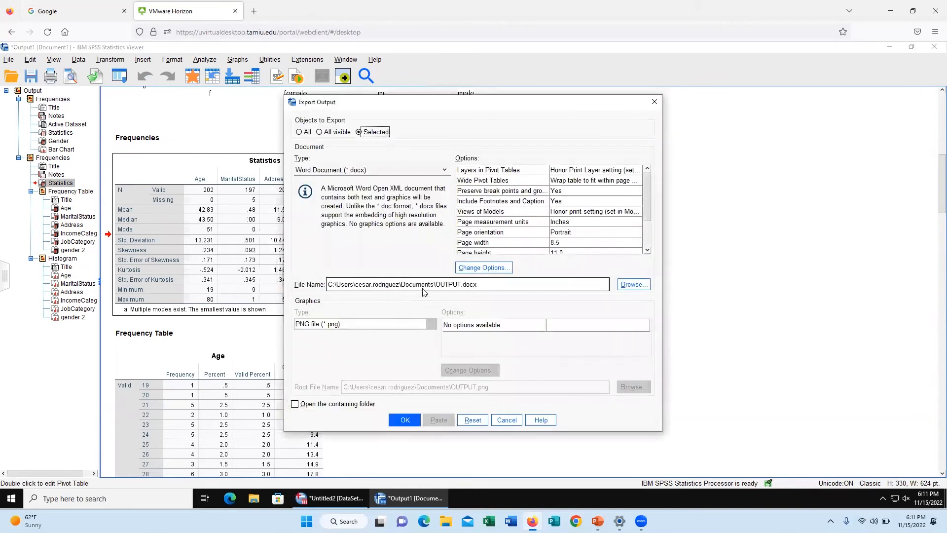
{"action": "left_click", "coordinate": [522, 285]}
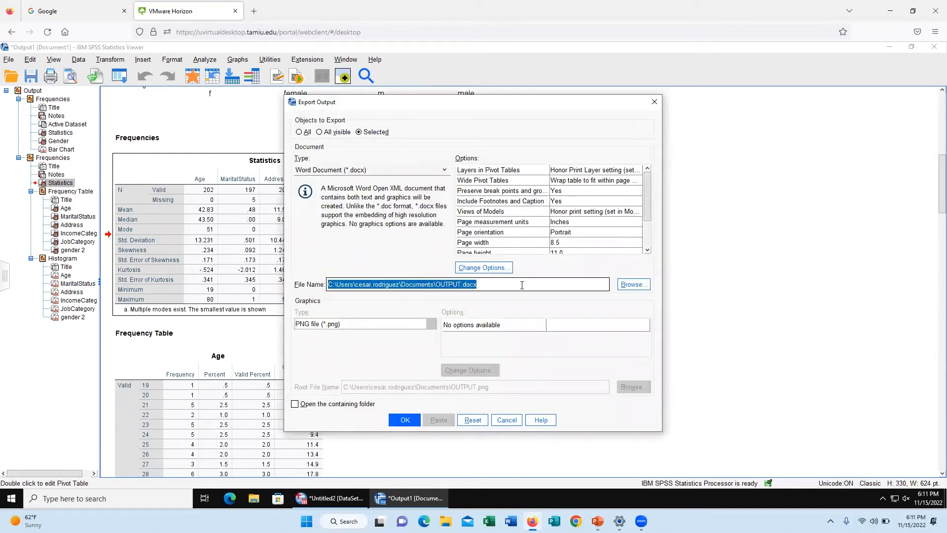
{"action": "left_click", "coordinate": [444, 170]}
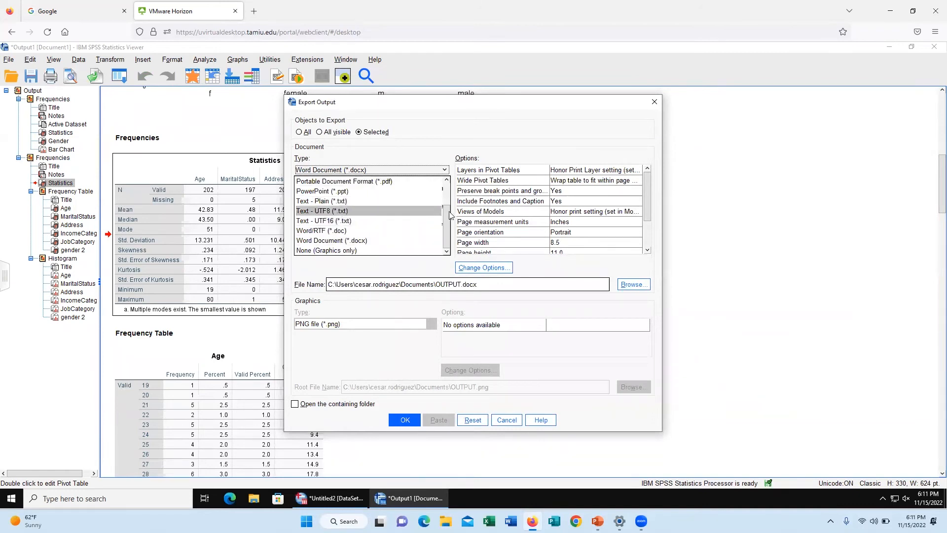
{"action": "scroll", "coordinate": [446, 213], "scroll_direction": "up", "scroll_amount": 2}
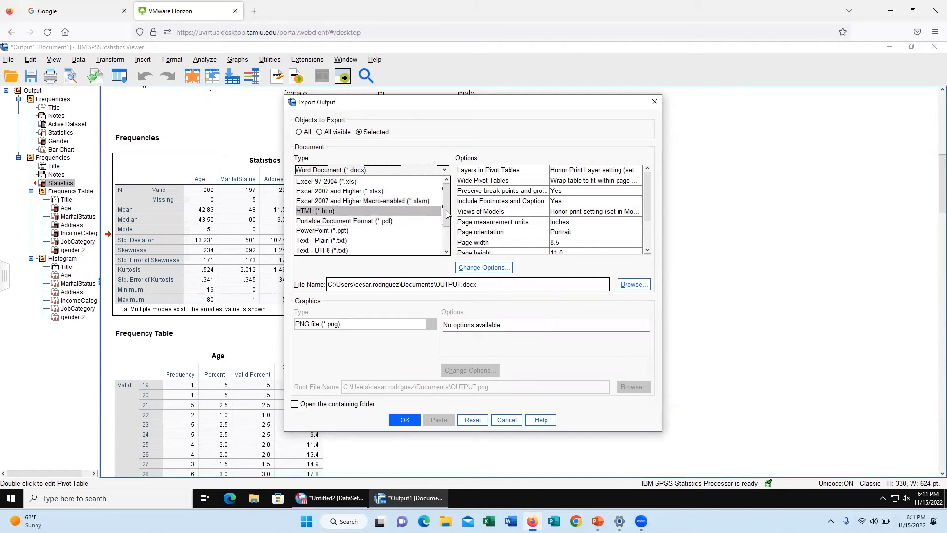
{"action": "left_click_drag", "start_coordinate": [448, 213], "coordinate": [450, 254]}
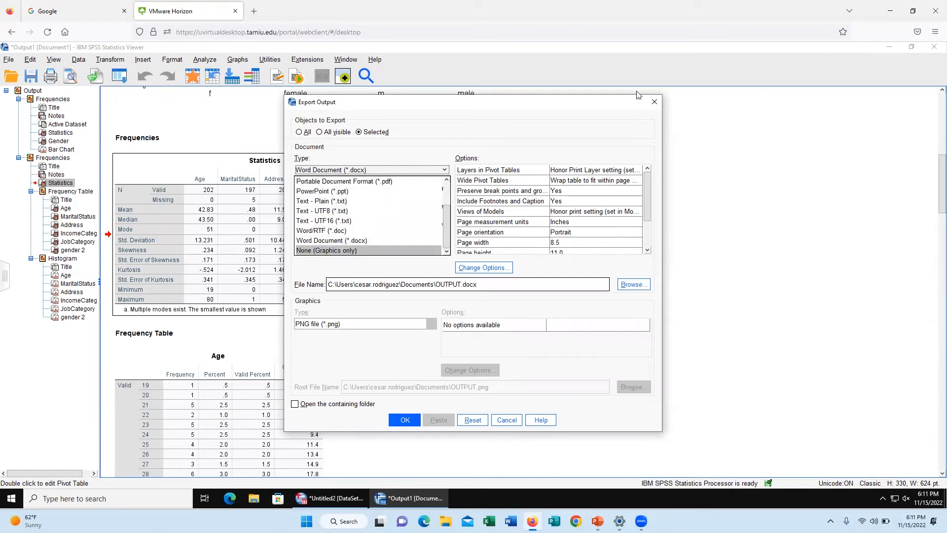
{"action": "left_click", "coordinate": [652, 106]}
Step: Examine the Statistics table for all six variables, followed by the Age and MaritalStatus frequency tables
{"action": "scroll", "coordinate": [224, 253], "scroll_direction": "down", "scroll_amount": 2}
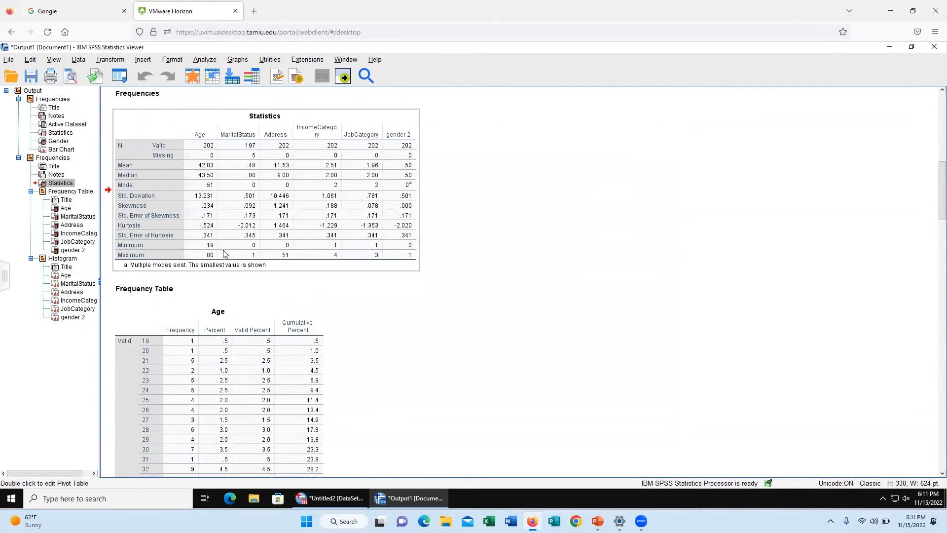
{"action": "scroll", "coordinate": [220, 253], "scroll_direction": "down", "scroll_amount": 2}
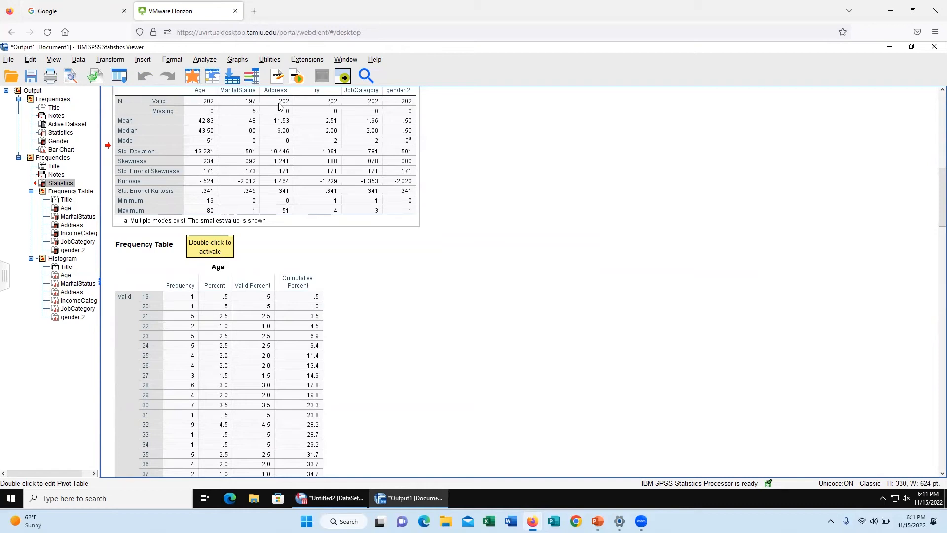
{"action": "scroll", "coordinate": [327, 129], "scroll_direction": "up", "scroll_amount": 2}
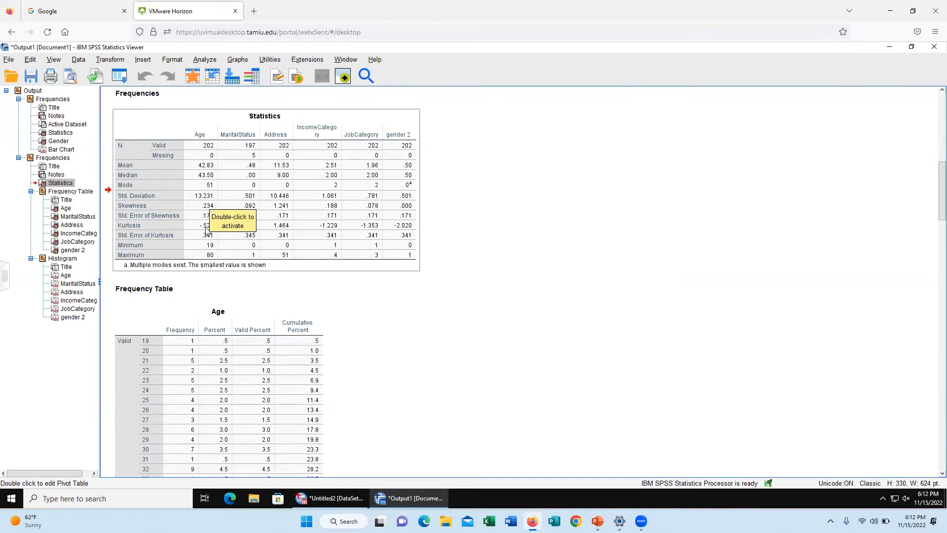
{"action": "scroll", "coordinate": [271, 222], "scroll_direction": "down", "scroll_amount": 3}
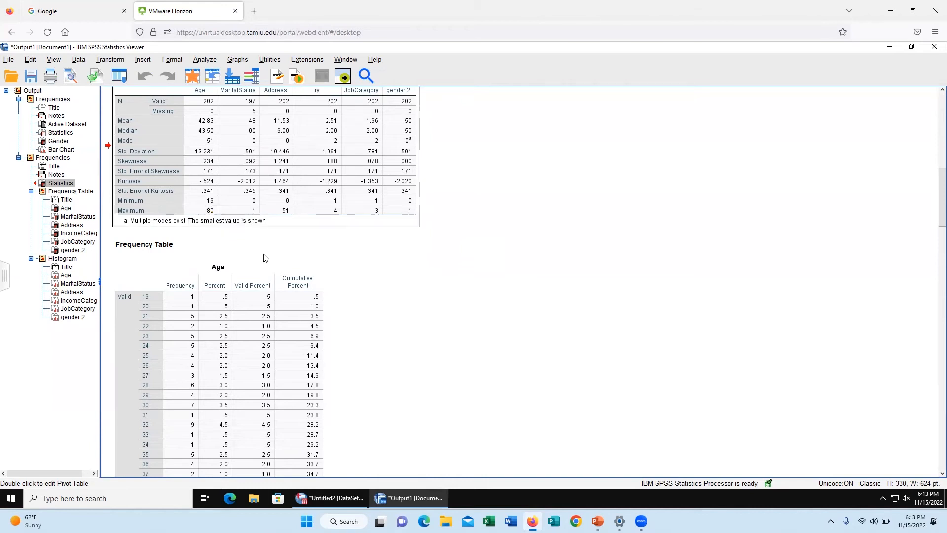
{"action": "scroll", "coordinate": [264, 259], "scroll_direction": "down", "scroll_amount": 10}
{"action": "scroll", "coordinate": [261, 260], "scroll_direction": "down", "scroll_amount": 10}
{"action": "scroll", "coordinate": [260, 264], "scroll_direction": "up", "scroll_amount": 7}
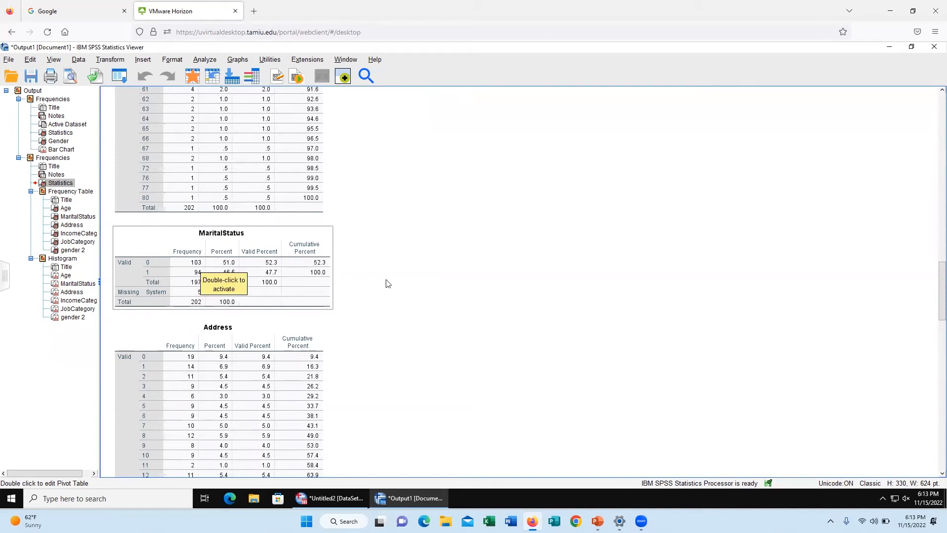
Step: Examine the Address, IncomeCategory, JobCategory and gender 2 frequency tables, including their percent and cumulative percent columns
{"action": "scroll", "coordinate": [372, 281], "scroll_direction": "down", "scroll_amount": 3}
{"action": "scroll", "coordinate": [370, 276], "scroll_direction": "down", "scroll_amount": 3}
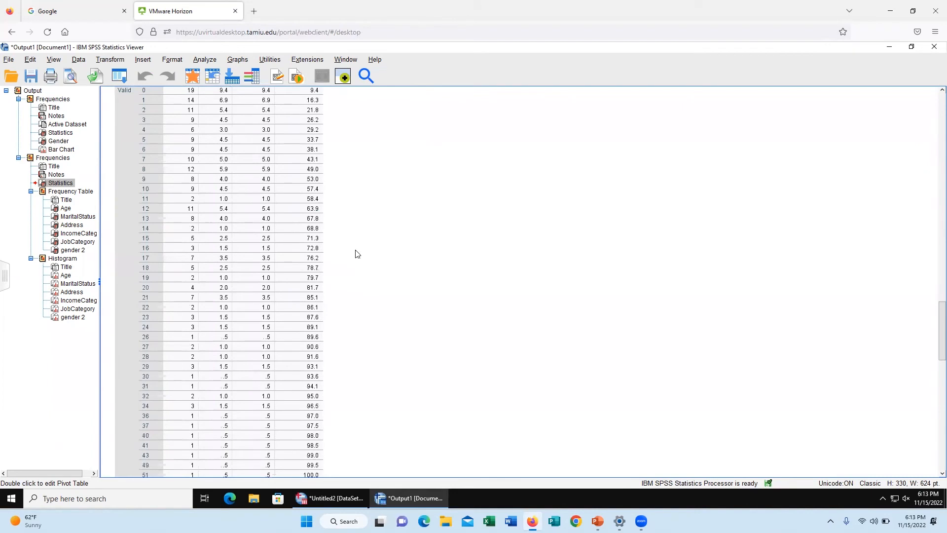
{"action": "scroll", "coordinate": [355, 254], "scroll_direction": "up", "scroll_amount": 1}
{"action": "left_click", "coordinate": [202, 150]}
{"action": "scroll", "coordinate": [148, 145], "scroll_direction": "down", "scroll_amount": 5}
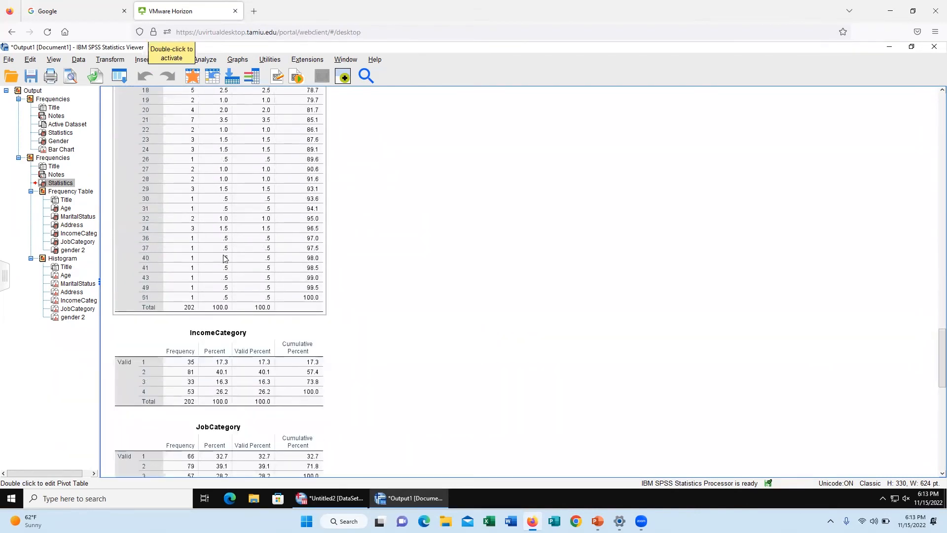
{"action": "scroll", "coordinate": [221, 249], "scroll_direction": "down", "scroll_amount": 3}
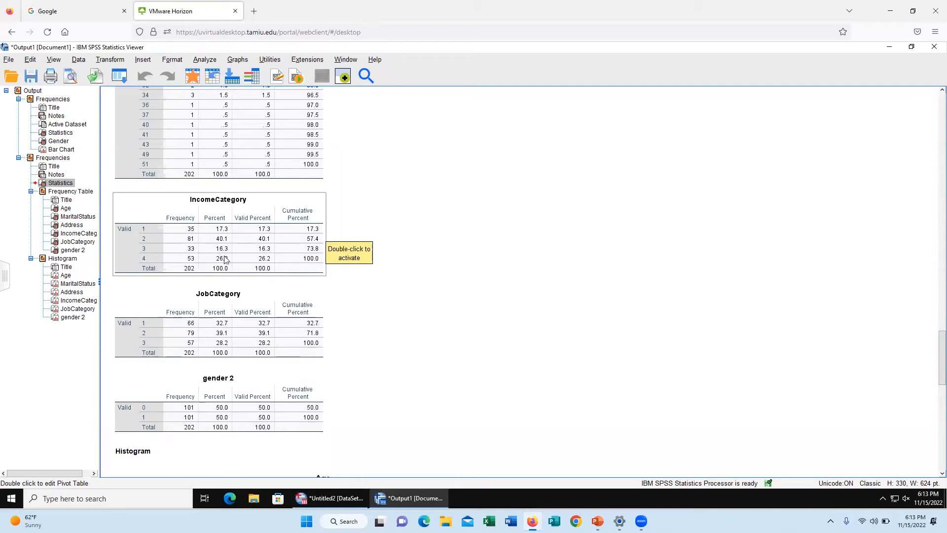
{"action": "scroll", "coordinate": [232, 274], "scroll_direction": "down", "scroll_amount": 3}
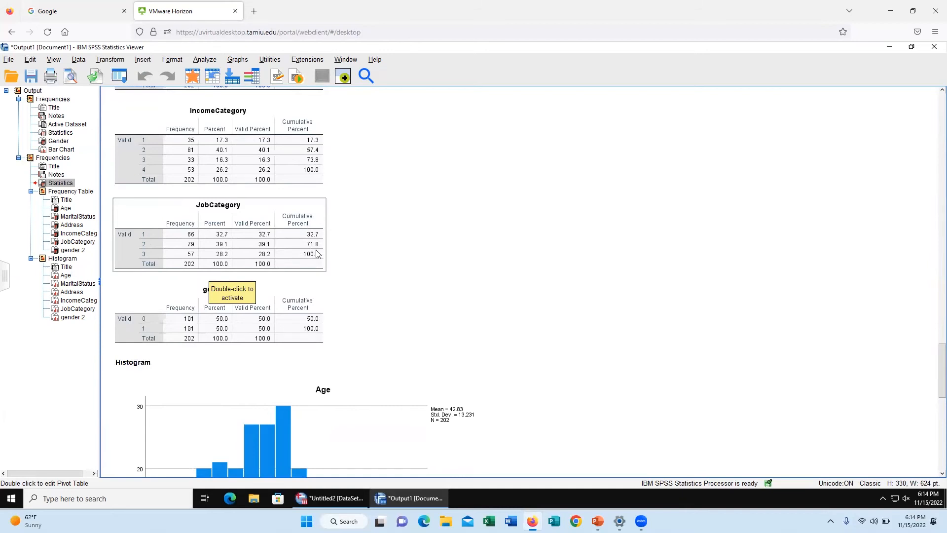
{"action": "scroll", "coordinate": [282, 275], "scroll_direction": "down", "scroll_amount": 3}
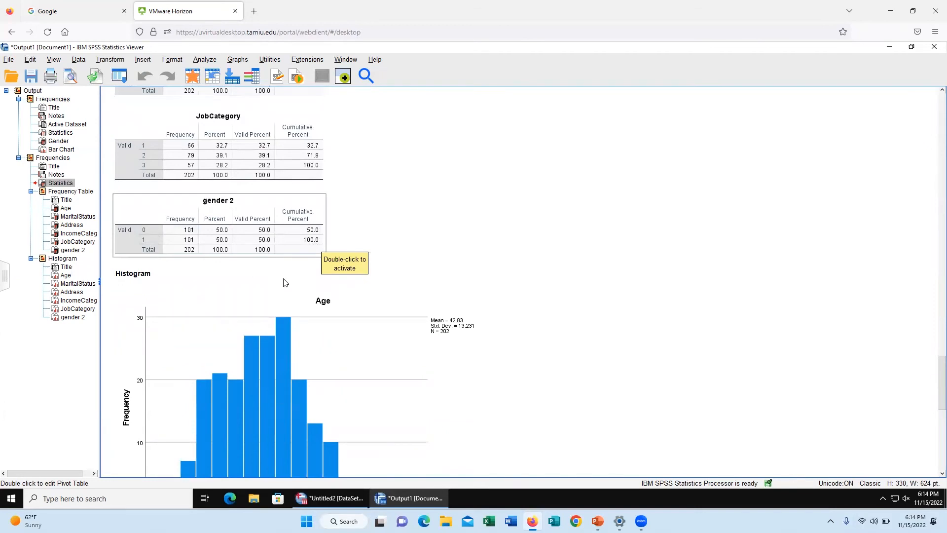
Step: Examine the Age histogram and compare its bars with the Statistics table and the Age frequency table
{"action": "scroll", "coordinate": [285, 280], "scroll_direction": "down", "scroll_amount": 2}
{"action": "scroll", "coordinate": [287, 282], "scroll_direction": "down", "scroll_amount": 3}
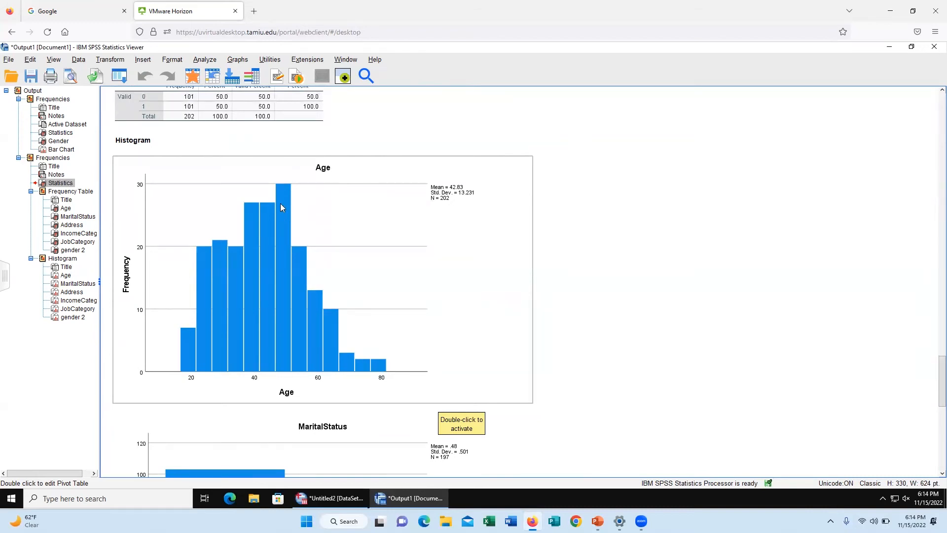
{"action": "scroll", "coordinate": [282, 238], "scroll_direction": "up", "scroll_amount": 15}
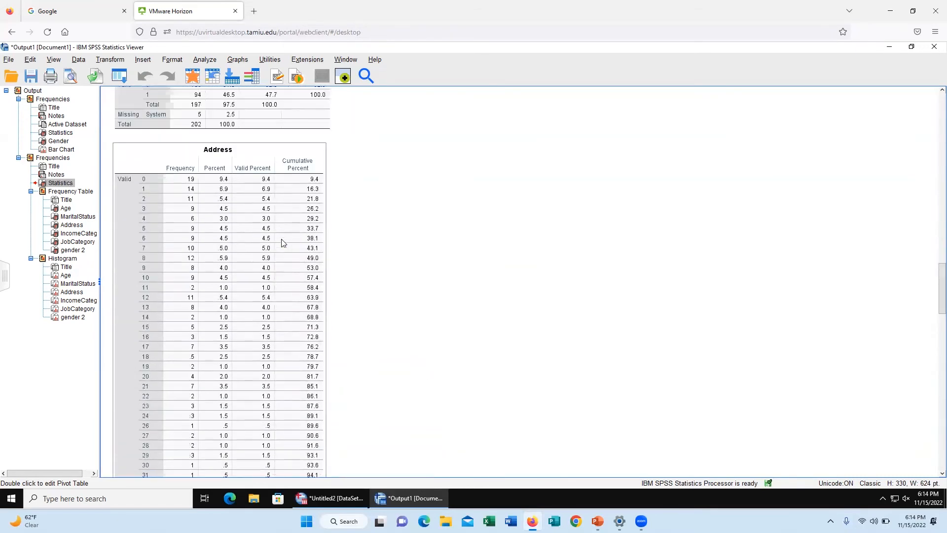
{"action": "scroll", "coordinate": [282, 242], "scroll_direction": "up", "scroll_amount": 10}
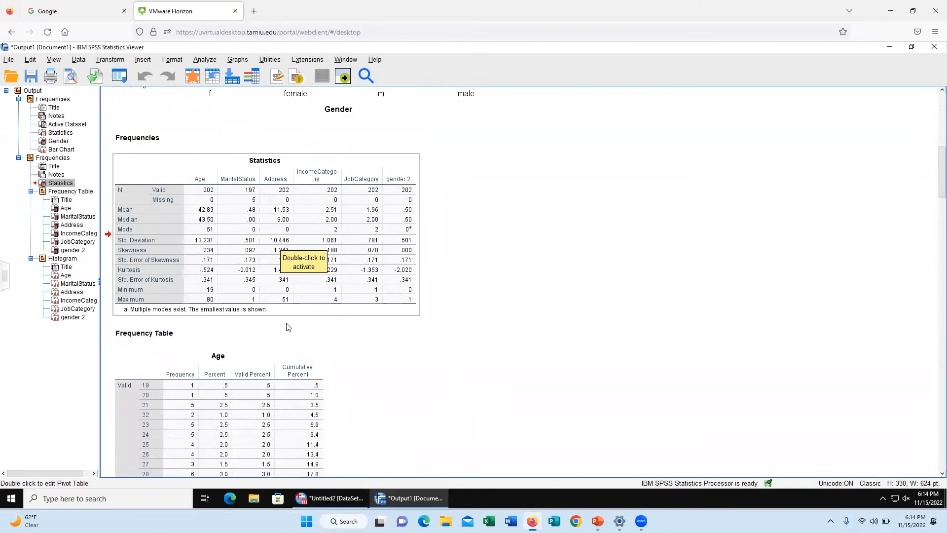
{"action": "scroll", "coordinate": [375, 350], "scroll_direction": "down", "scroll_amount": 10}
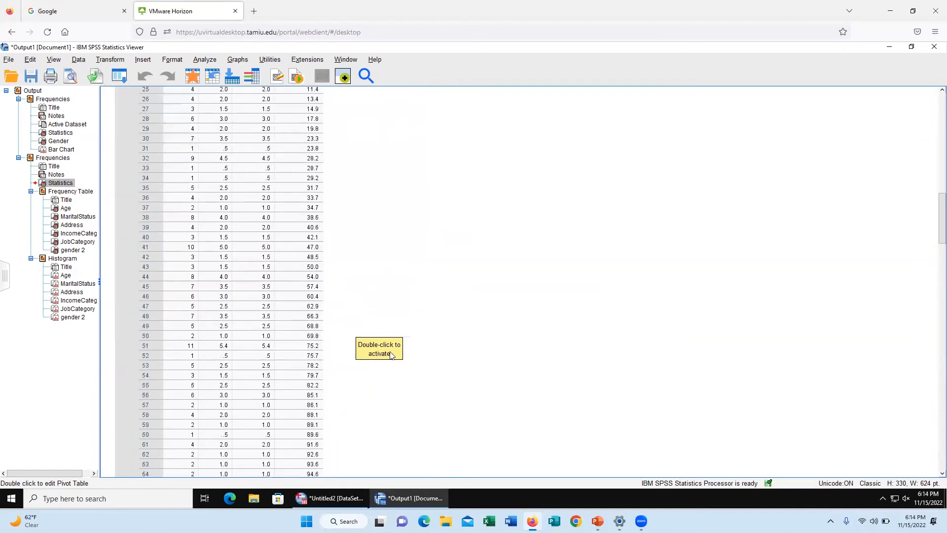
{"action": "scroll", "coordinate": [339, 352], "scroll_direction": "down", "scroll_amount": 15}
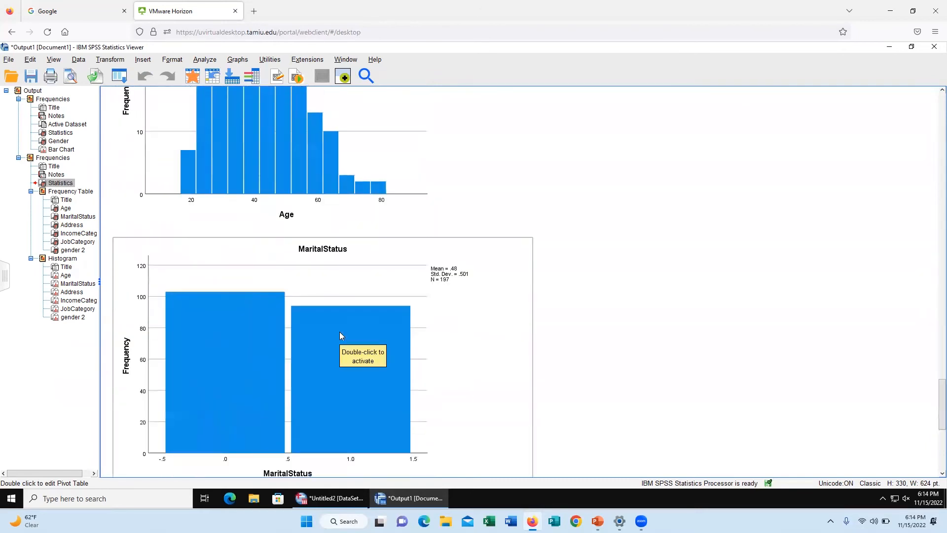
{"action": "scroll", "coordinate": [339, 335], "scroll_direction": "up", "scroll_amount": 1}
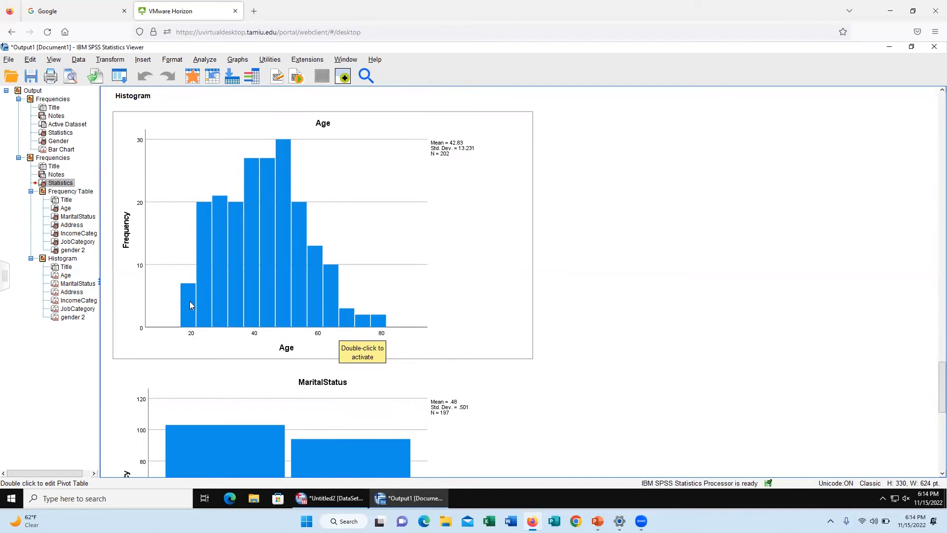
{"action": "scroll", "coordinate": [192, 311], "scroll_direction": "up", "scroll_amount": 20}
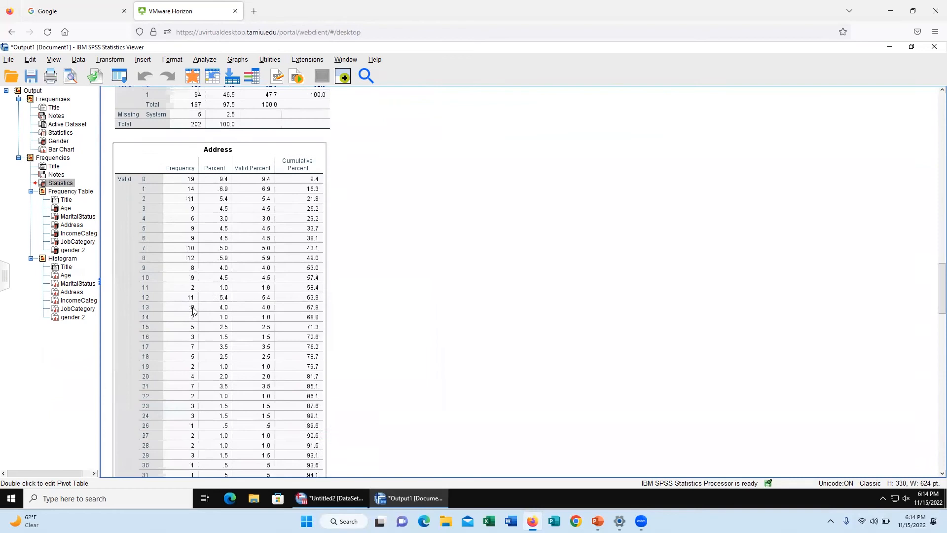
{"action": "scroll", "coordinate": [192, 311], "scroll_direction": "up", "scroll_amount": 8}
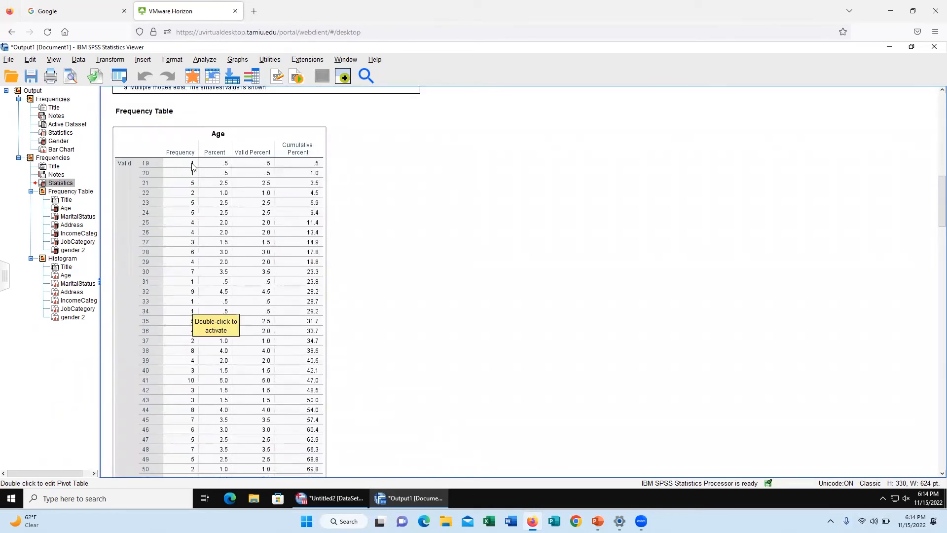
{"action": "scroll", "coordinate": [203, 197], "scroll_direction": "down", "scroll_amount": 8}
{"action": "scroll", "coordinate": [203, 219], "scroll_direction": "down", "scroll_amount": 3}
{"action": "scroll", "coordinate": [202, 237], "scroll_direction": "up", "scroll_amount": 2}
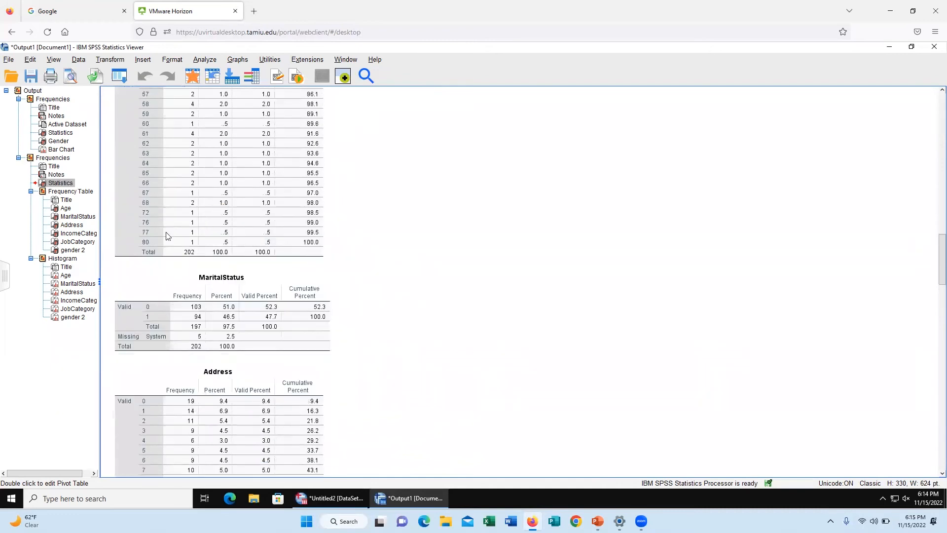
{"action": "scroll", "coordinate": [402, 269], "scroll_direction": "down", "scroll_amount": 3}
{"action": "scroll", "coordinate": [405, 271], "scroll_direction": "up", "scroll_amount": 3}
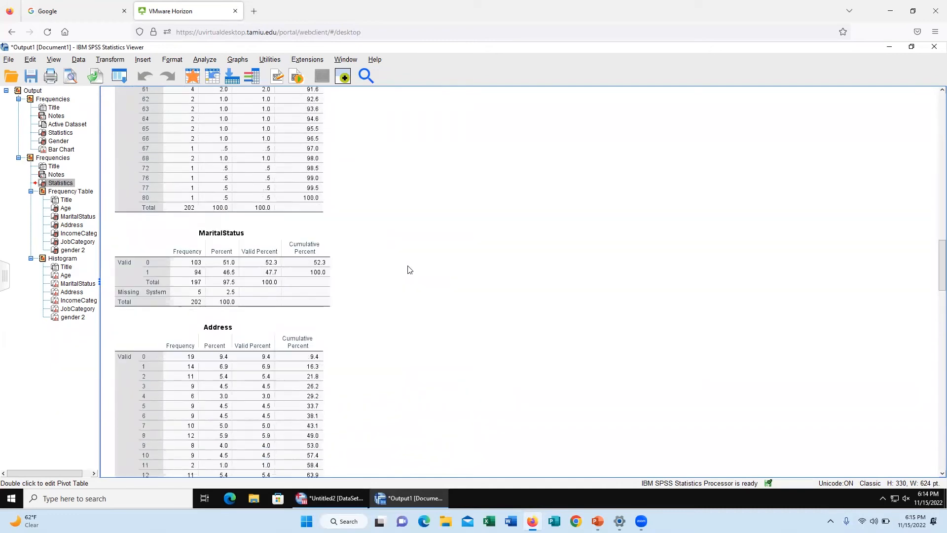
Step: Examine the MaritalStatus, Address, IncomeCategory, JobCategory and gender 2 histograms in the output
{"action": "scroll", "coordinate": [404, 272], "scroll_direction": "down", "scroll_amount": 15}
{"action": "scroll", "coordinate": [403, 275], "scroll_direction": "down", "scroll_amount": 10}
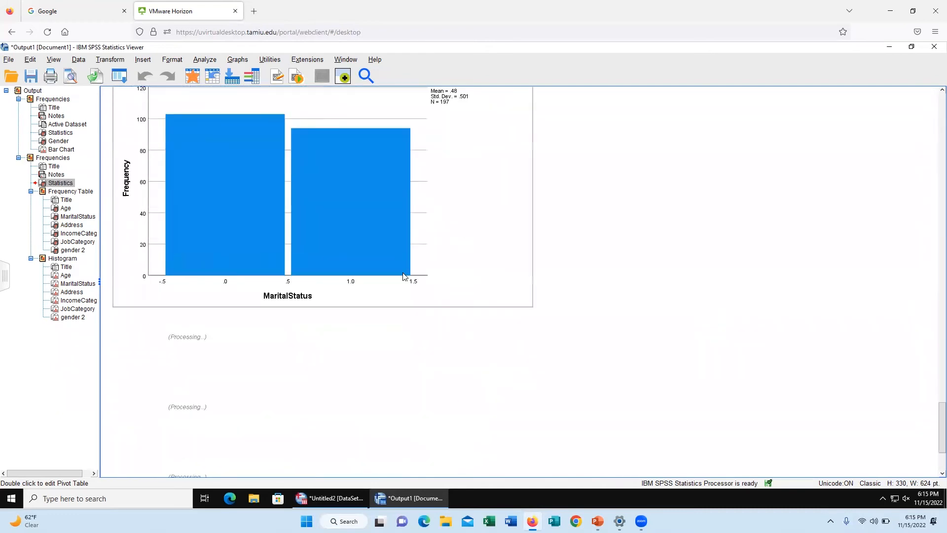
{"action": "scroll", "coordinate": [276, 285], "scroll_direction": "up", "scroll_amount": 2}
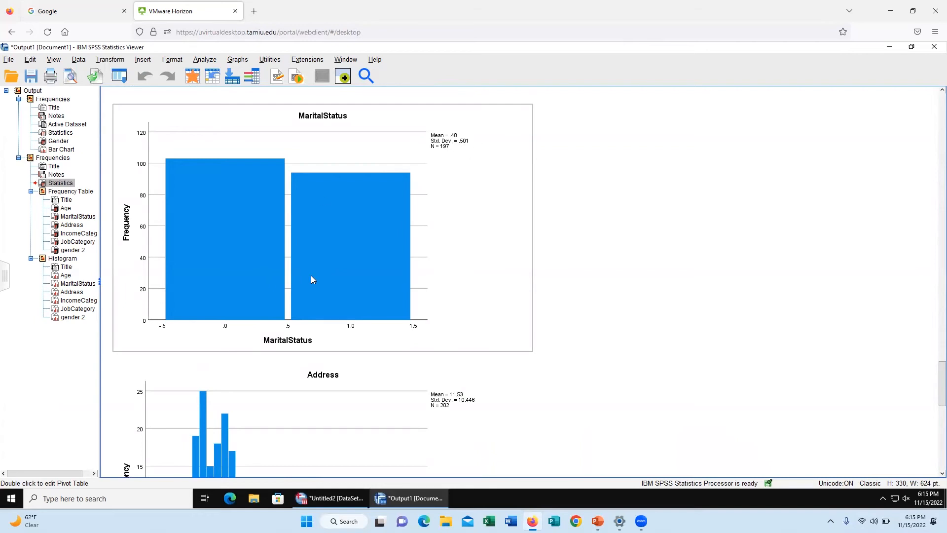
{"action": "scroll", "coordinate": [312, 280], "scroll_direction": "down", "scroll_amount": 5}
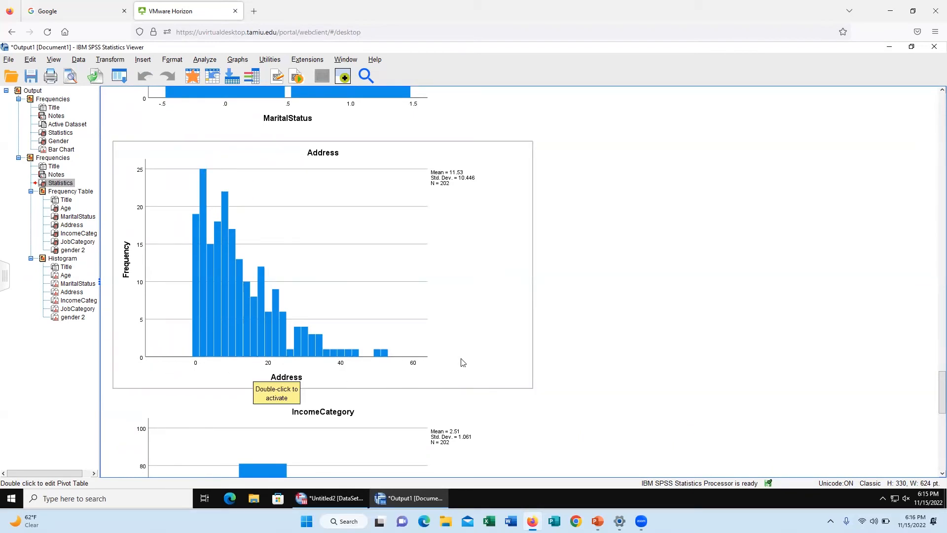
{"action": "scroll", "coordinate": [464, 362], "scroll_direction": "down", "scroll_amount": 5}
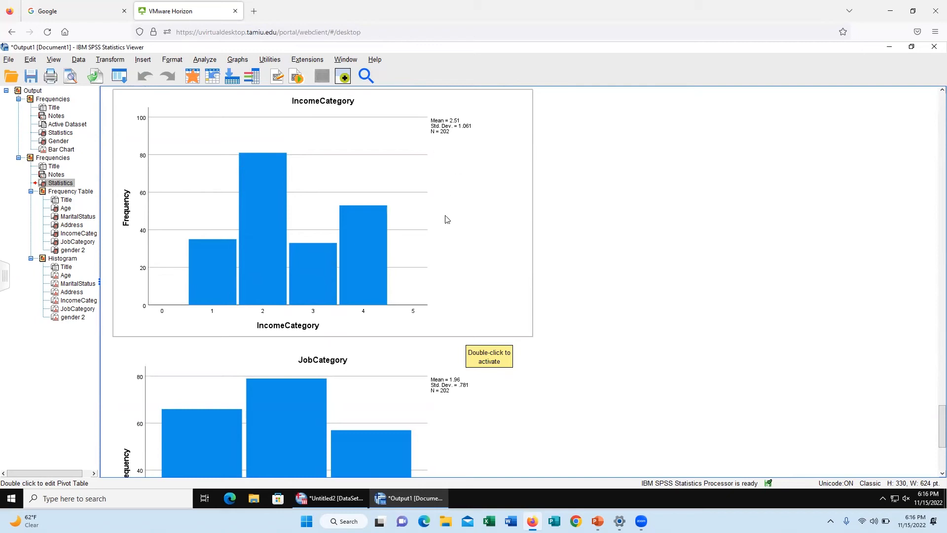
{"action": "scroll", "coordinate": [441, 230], "scroll_direction": "down", "scroll_amount": 6}
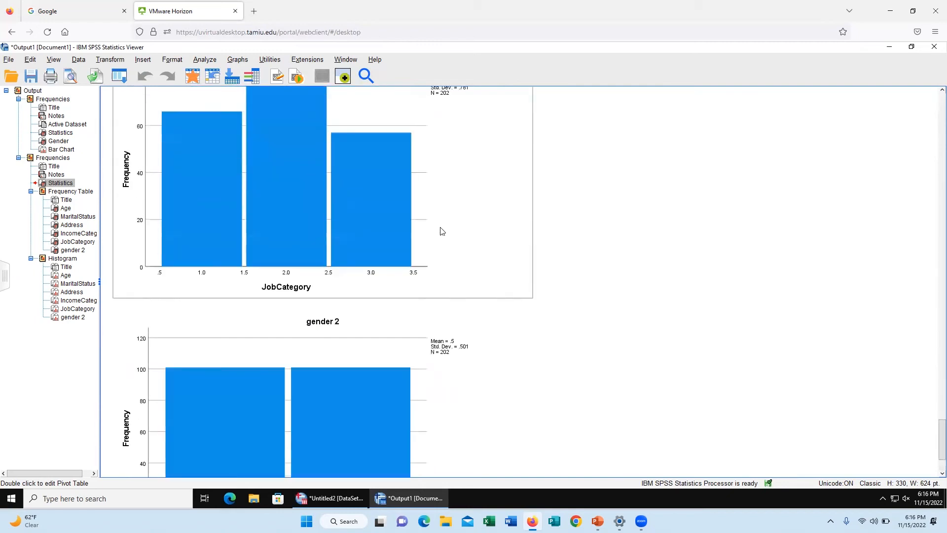
{"action": "scroll", "coordinate": [442, 231], "scroll_direction": "up", "scroll_amount": 2}
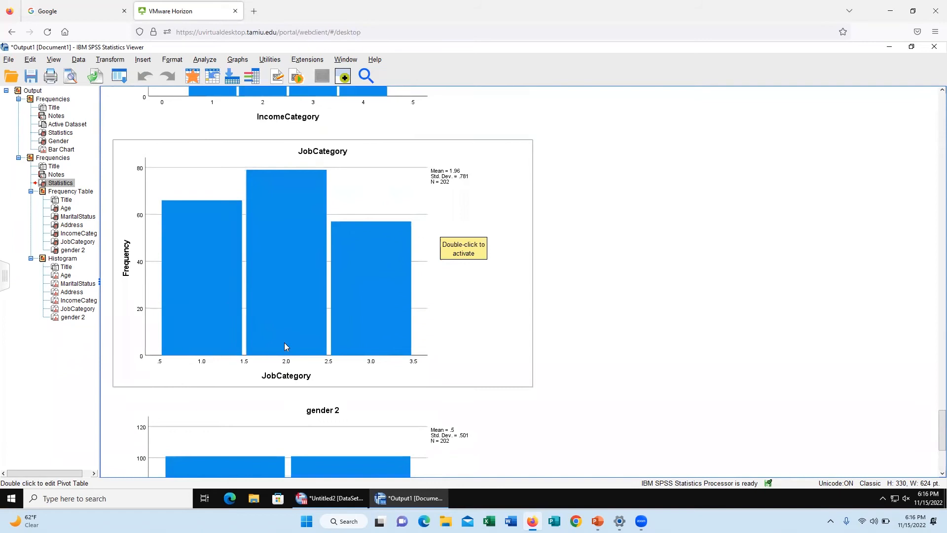
{"action": "scroll", "coordinate": [296, 188], "scroll_direction": "down", "scroll_amount": 2}
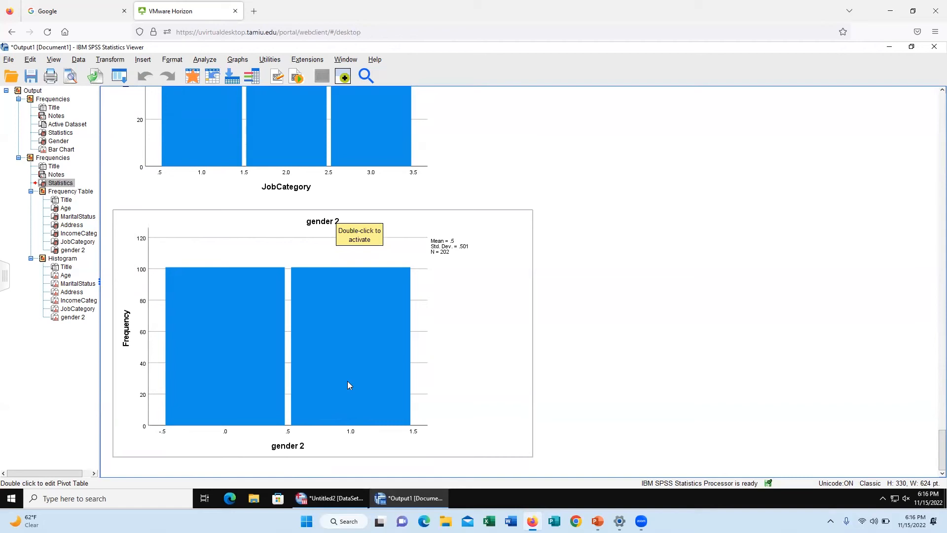
{"action": "scroll", "coordinate": [348, 382], "scroll_direction": "up", "scroll_amount": 10}
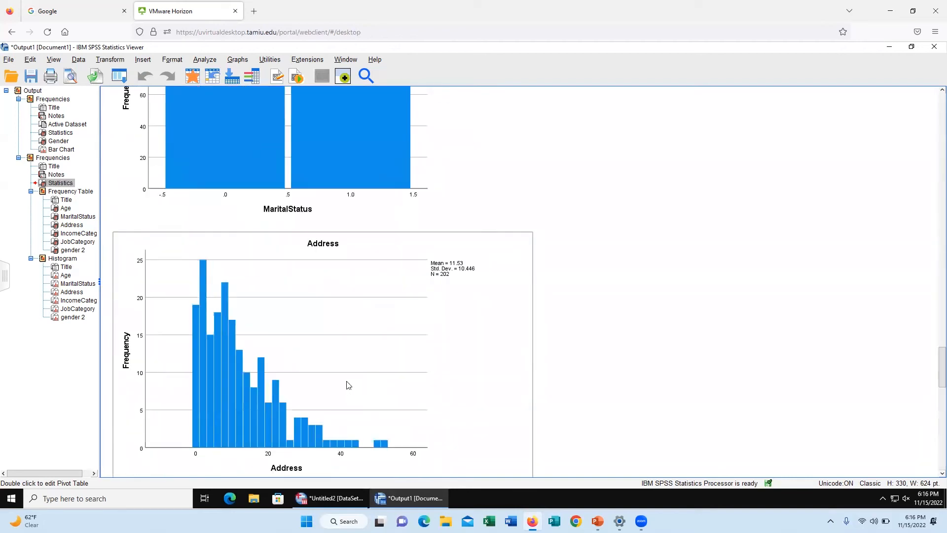
Step: Open Recode into Different Variables and replace Gender with Age as the input variable, accepting the clearing of the old recode values
{"action": "left_click", "coordinate": [115, 61]}
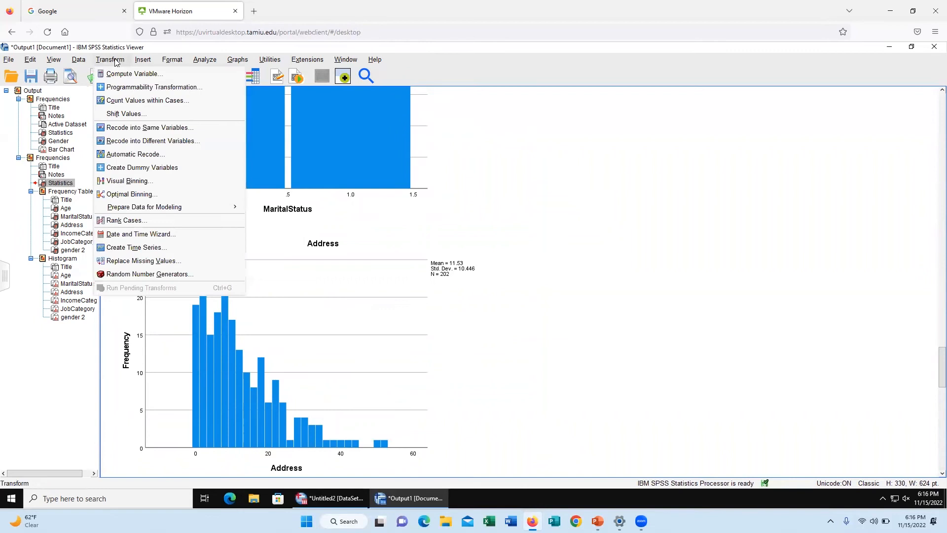
{"action": "left_click", "coordinate": [146, 141]}
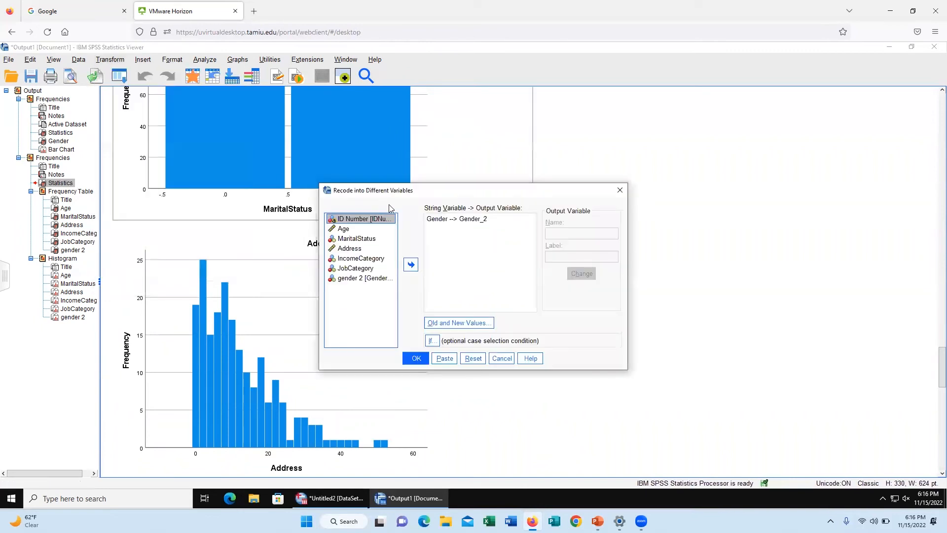
{"action": "left_click", "coordinate": [461, 219]}
{"action": "left_click", "coordinate": [411, 266]}
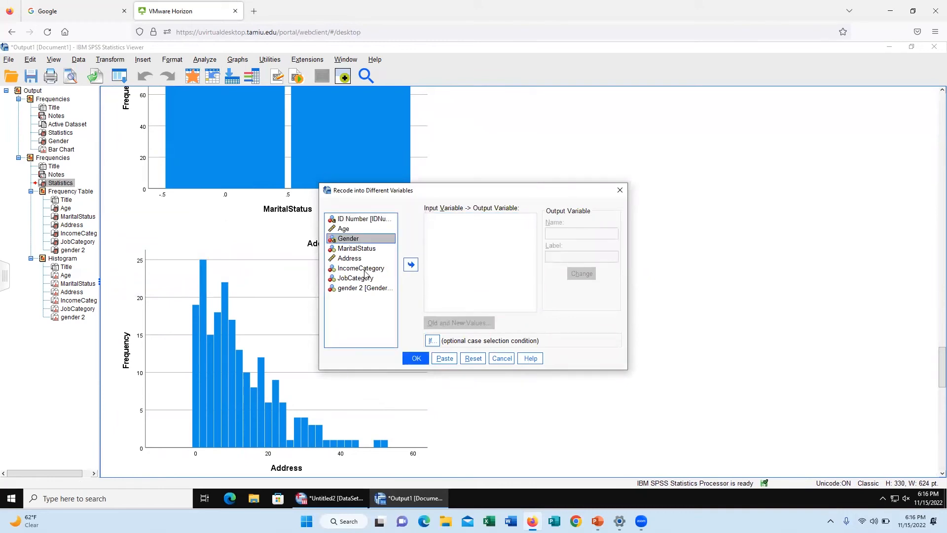
{"action": "left_click", "coordinate": [346, 229]}
{"action": "left_click", "coordinate": [413, 268]}
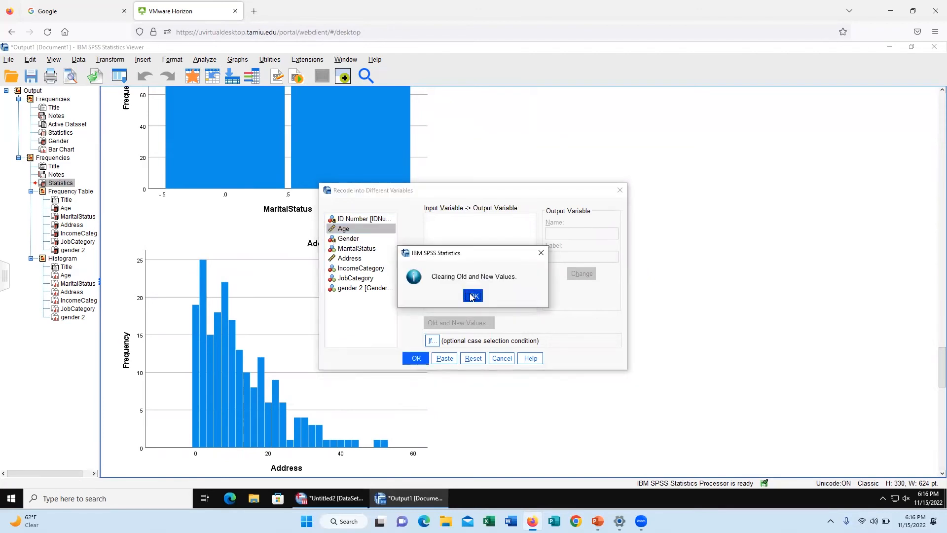
{"action": "left_click", "coordinate": [472, 296]}
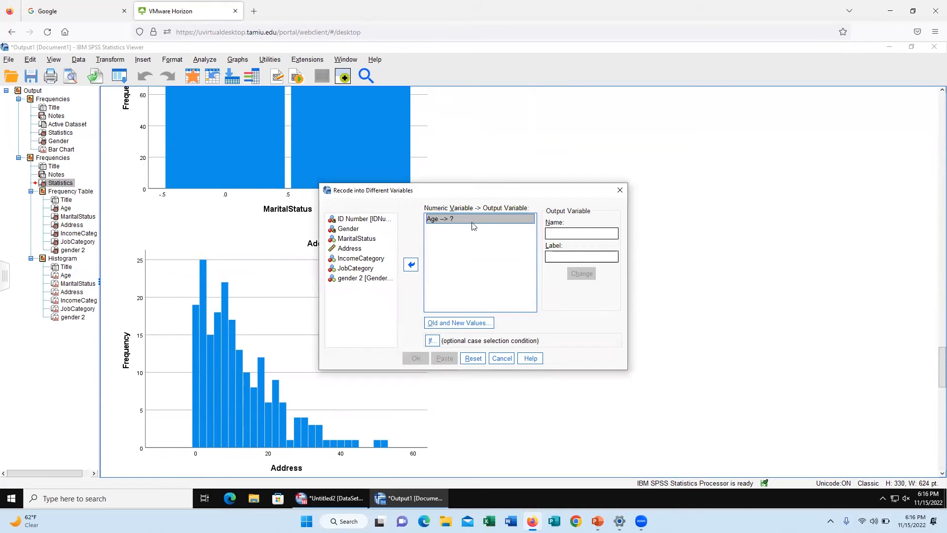
Step: Name the output variable for Age "Age2" with the label "age2" and apply it to the recode
{"action": "left_click", "coordinate": [569, 234]}
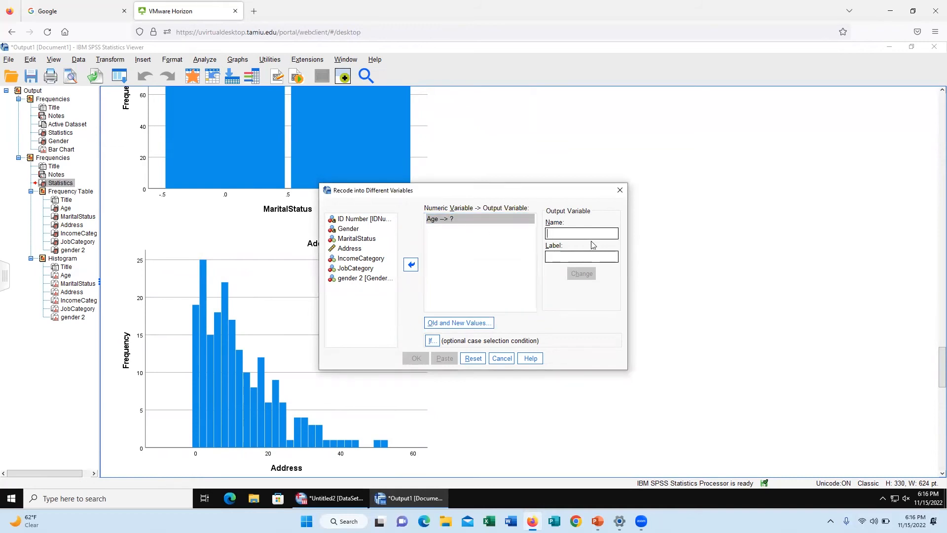
{"action": "type", "text": "A"}
{"action": "key", "text": "BackSpace"}
{"action": "key", "text": "BackSpace"}
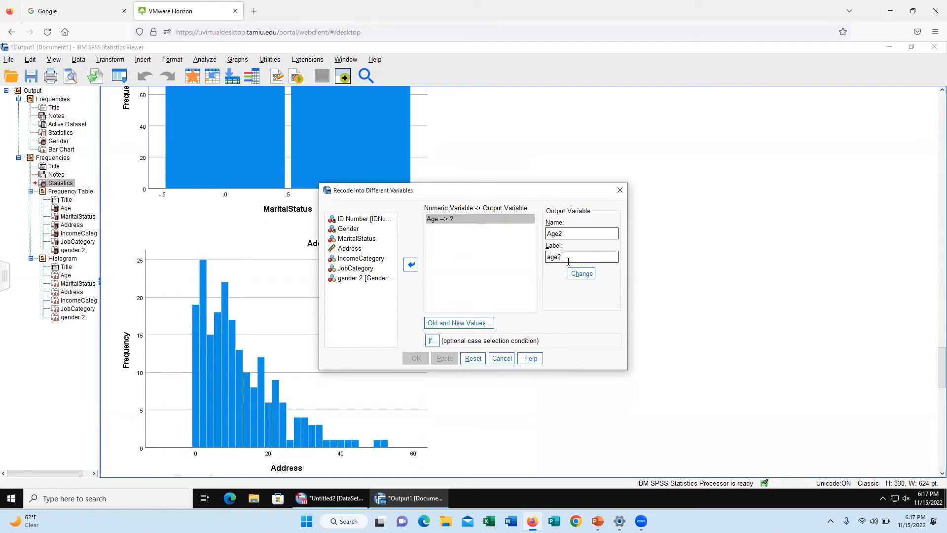
{"action": "left_click", "coordinate": [582, 273]}
Step: Add an old-to-new rule that recodes the age range 19 through 30 to 1
{"action": "left_click", "coordinate": [481, 324]}
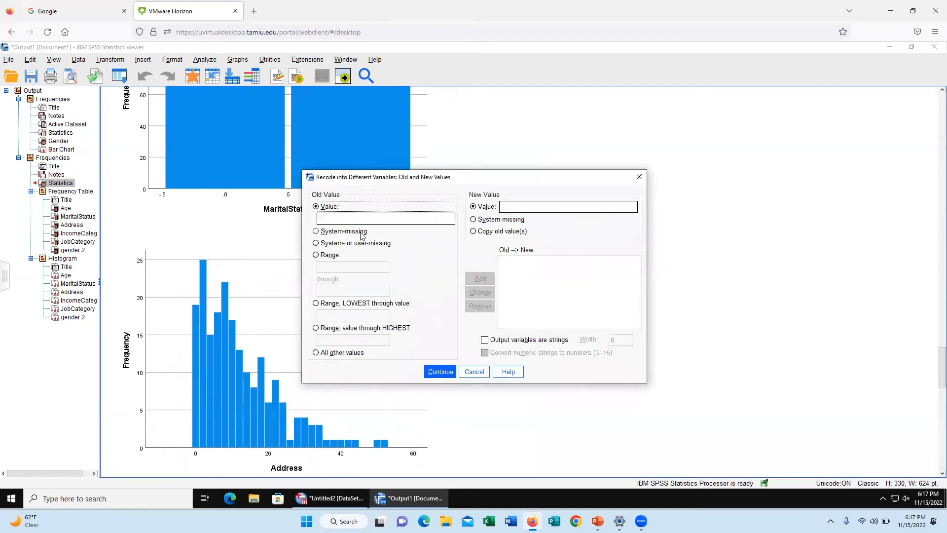
{"action": "left_click", "coordinate": [315, 256]}
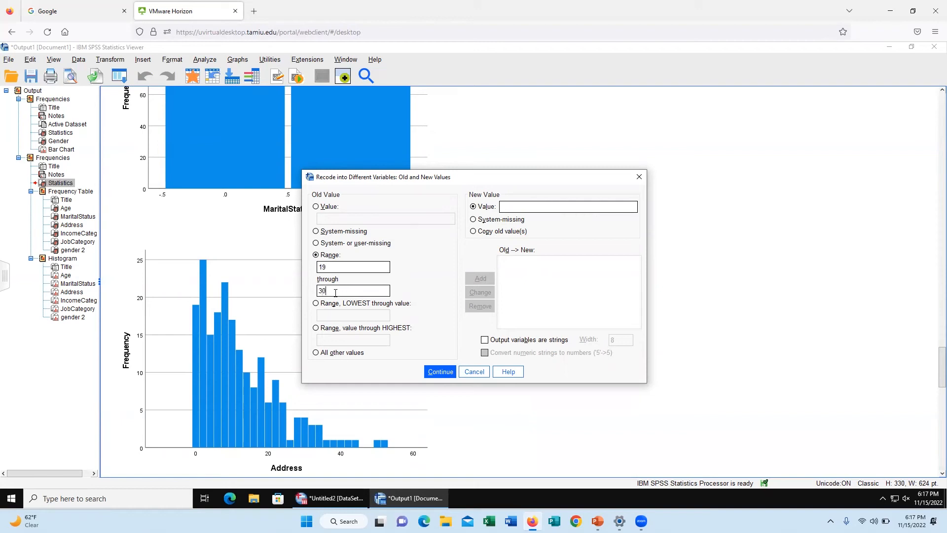
{"action": "left_click", "coordinate": [513, 210]}
{"action": "type", "text": "1"}
{"action": "left_click", "coordinate": [483, 279]}
Step: Add rules recoding ages 31 through 50 to 2 and 51 through 80 to 3, and run the recode
{"action": "type", "text": "31"}
{"action": "left_click", "coordinate": [530, 206]}
{"action": "type", "text": "2"}
{"action": "left_click", "coordinate": [480, 278]}
{"action": "left_click", "coordinate": [556, 207]}
{"action": "type", "text": "3"}
{"action": "left_click", "coordinate": [480, 279]}
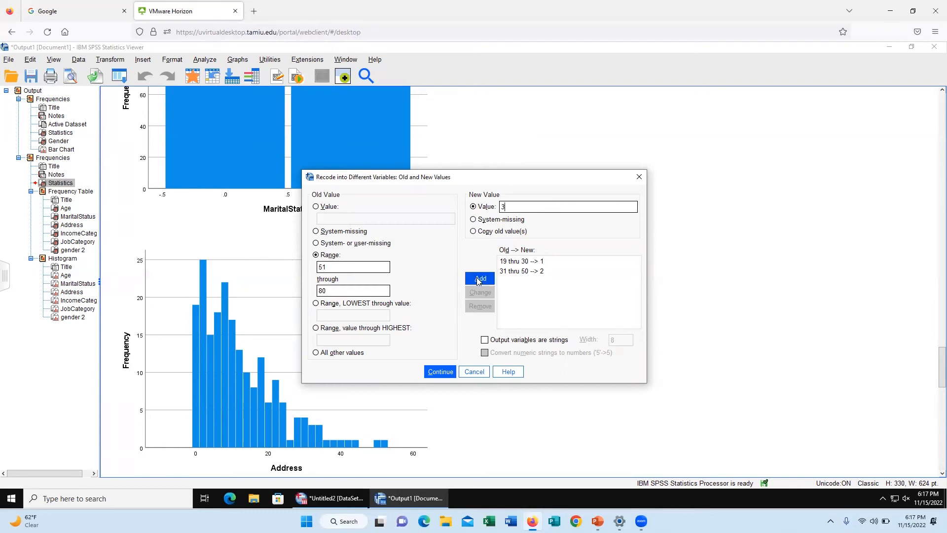
{"action": "left_click", "coordinate": [440, 372]}
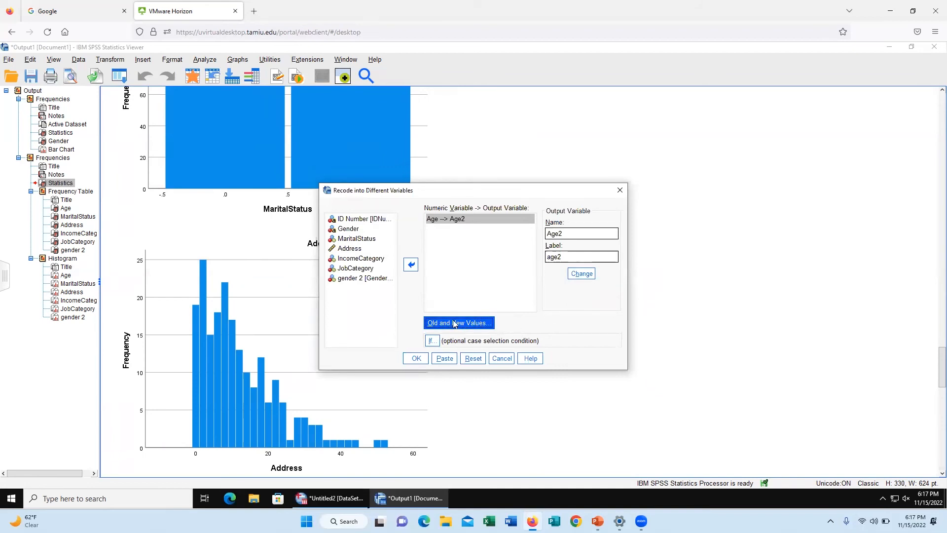
{"action": "left_click", "coordinate": [415, 359]}
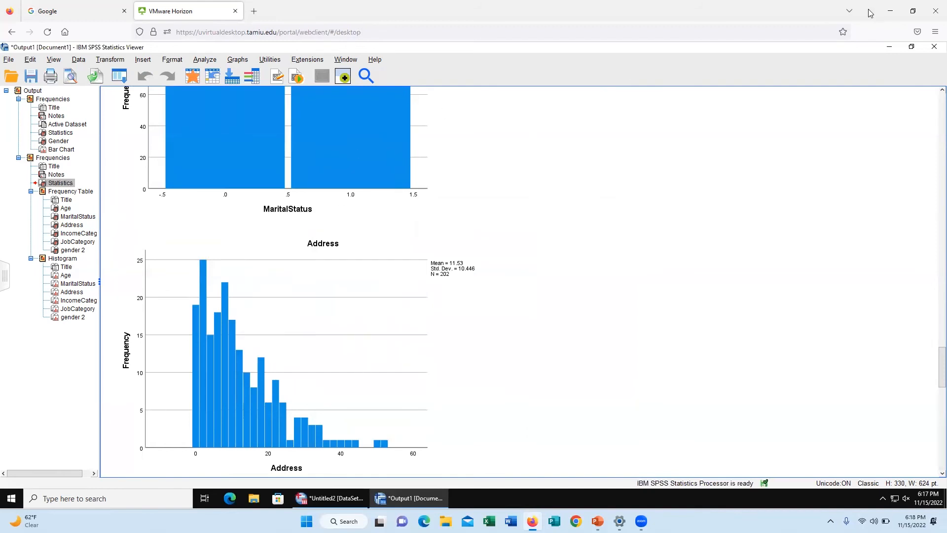
Step: Set the decimals of the Age2 variable to 0 in the Data Editor and check its recoded values in the dataset
{"action": "left_click", "coordinate": [889, 46]}
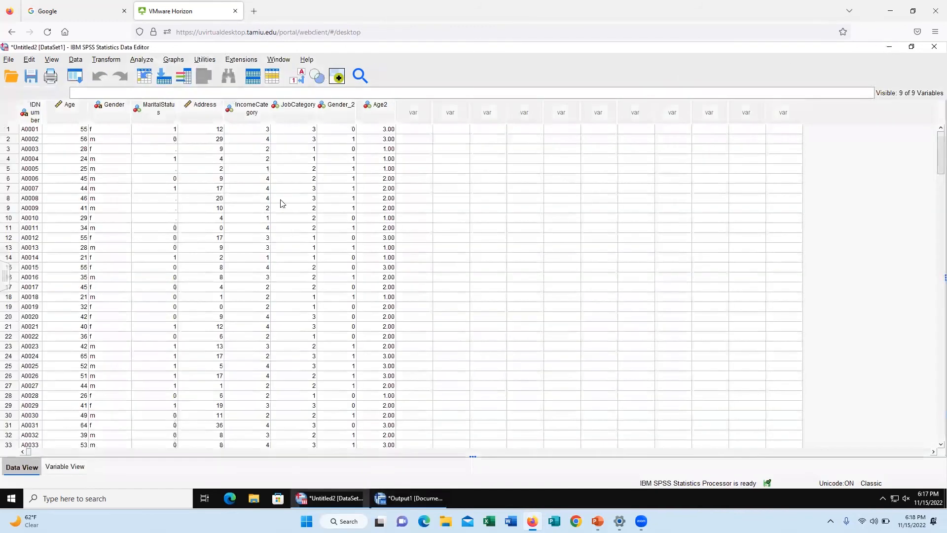
{"action": "left_click", "coordinate": [77, 467]}
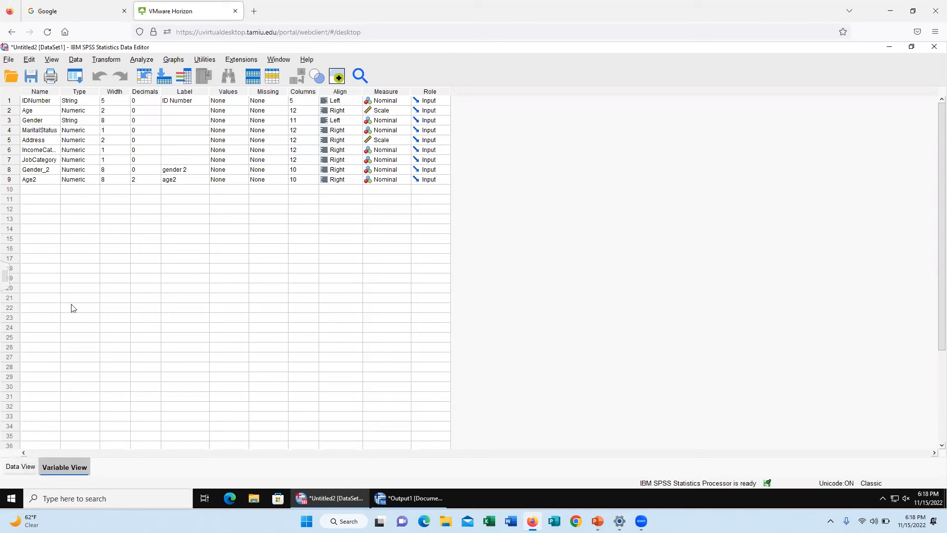
{"action": "left_click", "coordinate": [21, 467]}
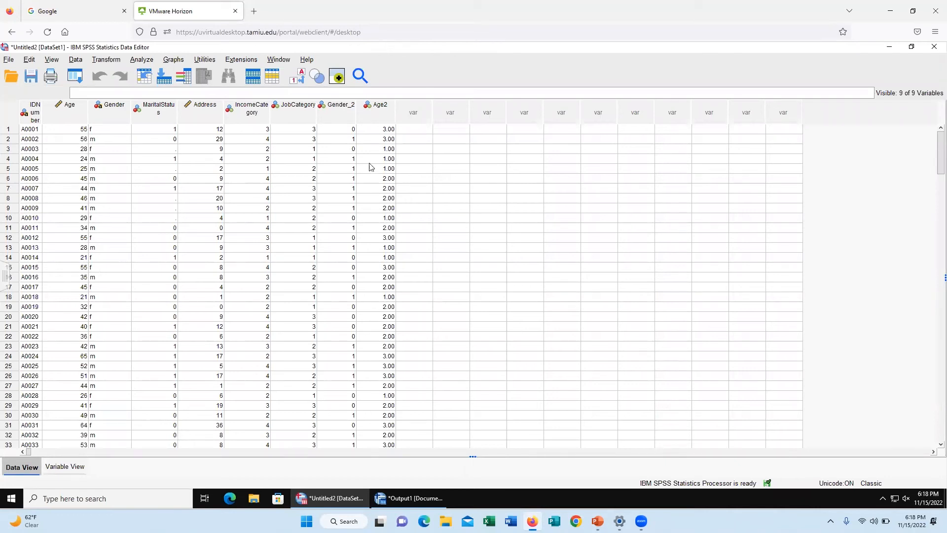
{"action": "left_click", "coordinate": [65, 467]}
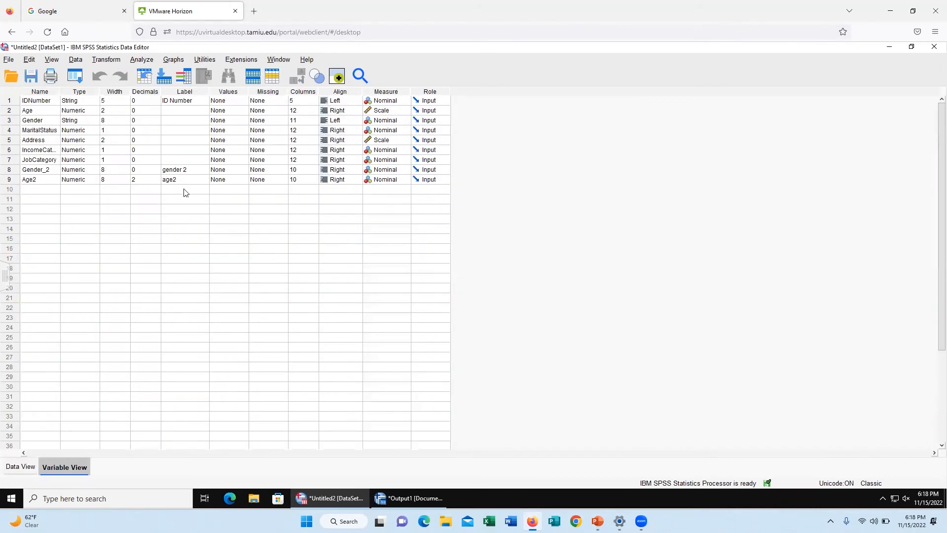
{"action": "left_click", "coordinate": [151, 181]}
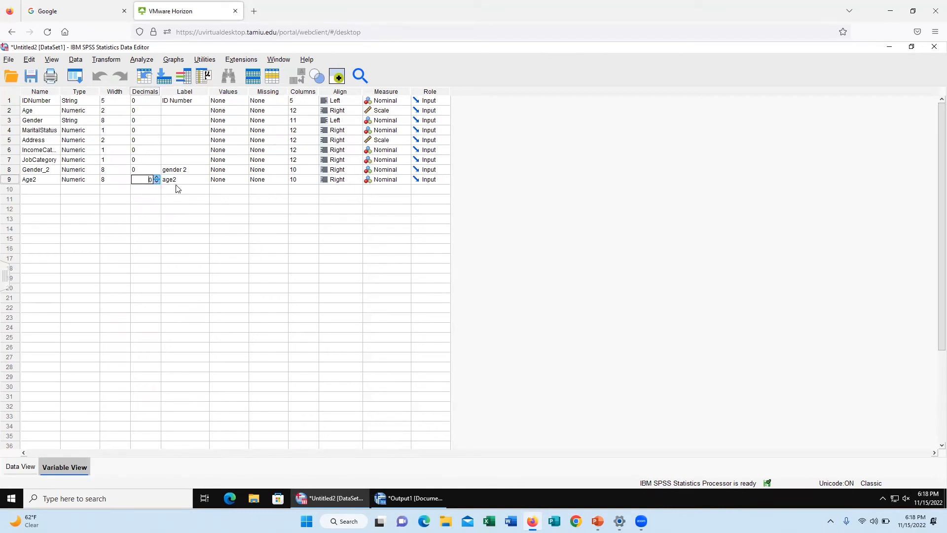
{"action": "left_click", "coordinate": [30, 466]}
{"action": "scroll", "coordinate": [243, 300], "scroll_direction": "down", "scroll_amount": 2}
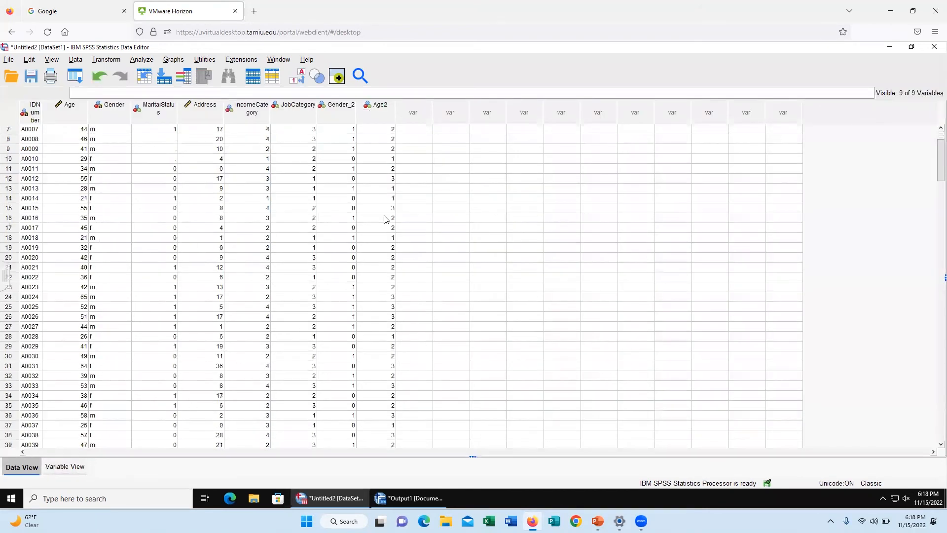
{"action": "scroll", "coordinate": [382, 129], "scroll_direction": "up", "scroll_amount": 2}
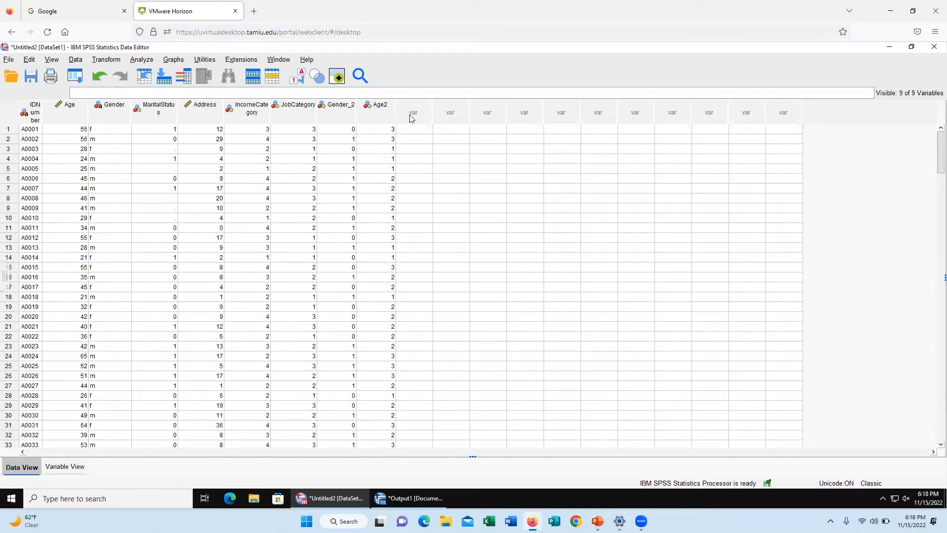
Step: Open the Frequencies analysis and replace all previously chosen variables with age2 alone
{"action": "left_click", "coordinate": [168, 60]}
{"action": "mouse_move", "coordinate": [138, 62]}
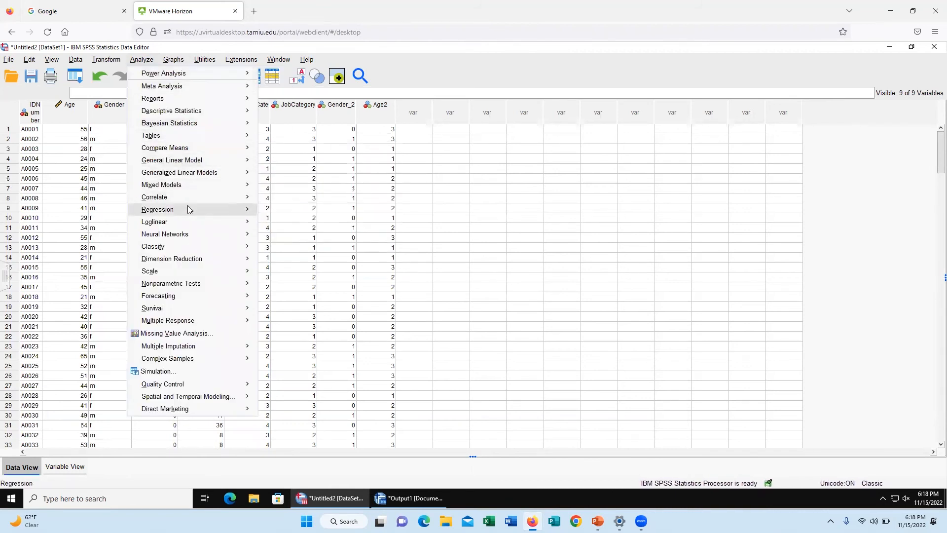
{"action": "mouse_move", "coordinate": [196, 111]}
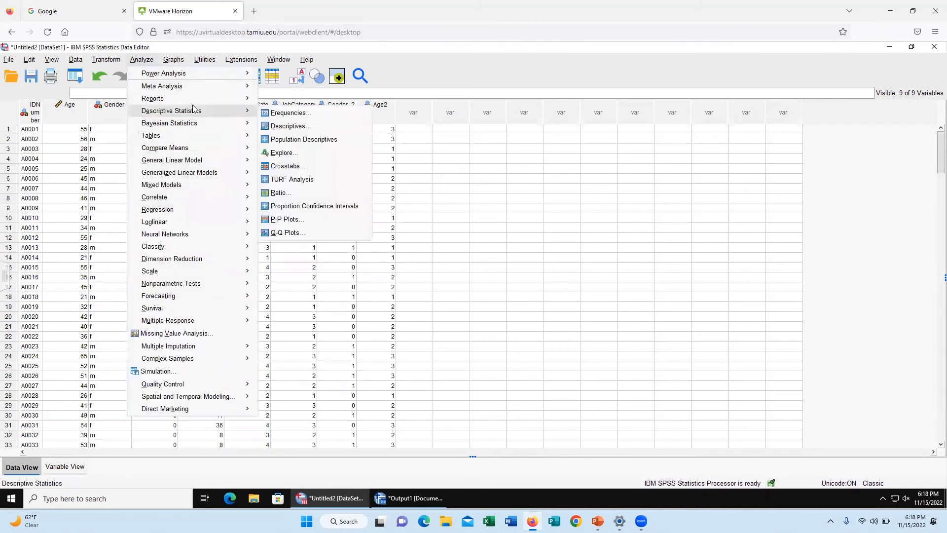
{"action": "left_click", "coordinate": [291, 113]}
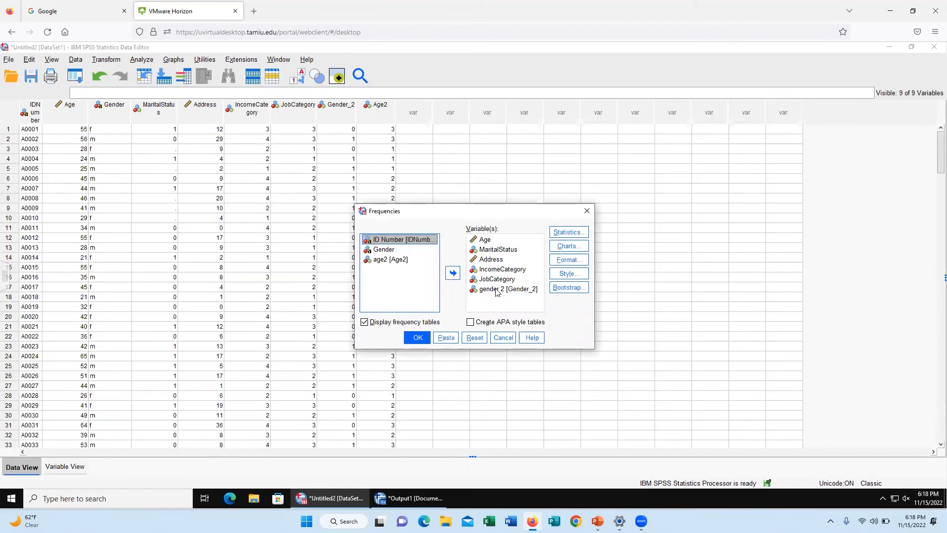
{"action": "left_click", "coordinate": [498, 291]}
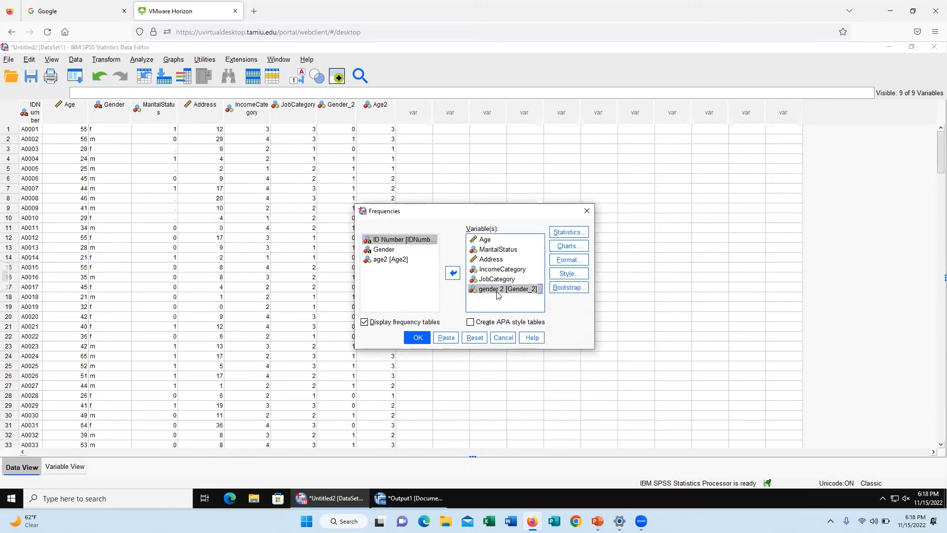
{"action": "left_click", "coordinate": [477, 242], "text": "shift"}
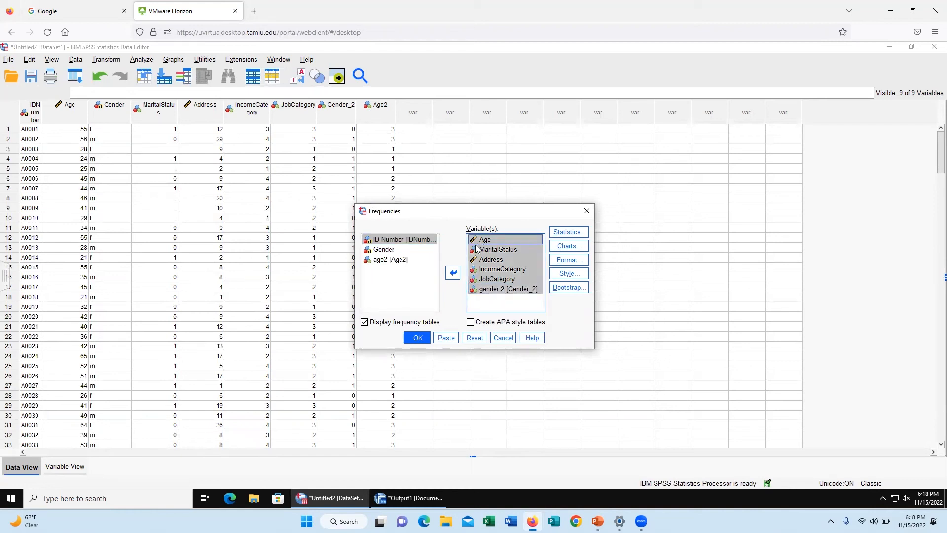
{"action": "left_click", "coordinate": [452, 272]}
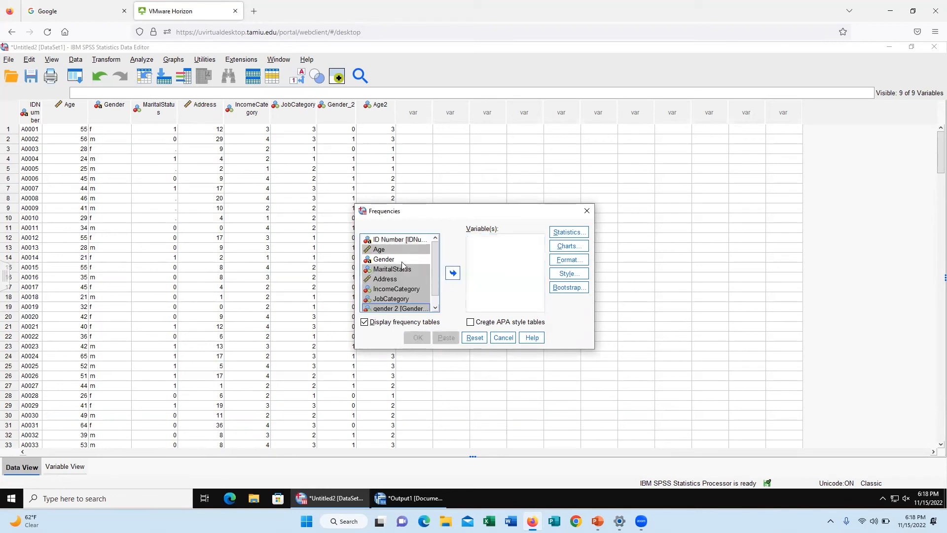
{"action": "scroll", "coordinate": [403, 265], "scroll_direction": "down", "scroll_amount": 1}
{"action": "left_click", "coordinate": [404, 307]}
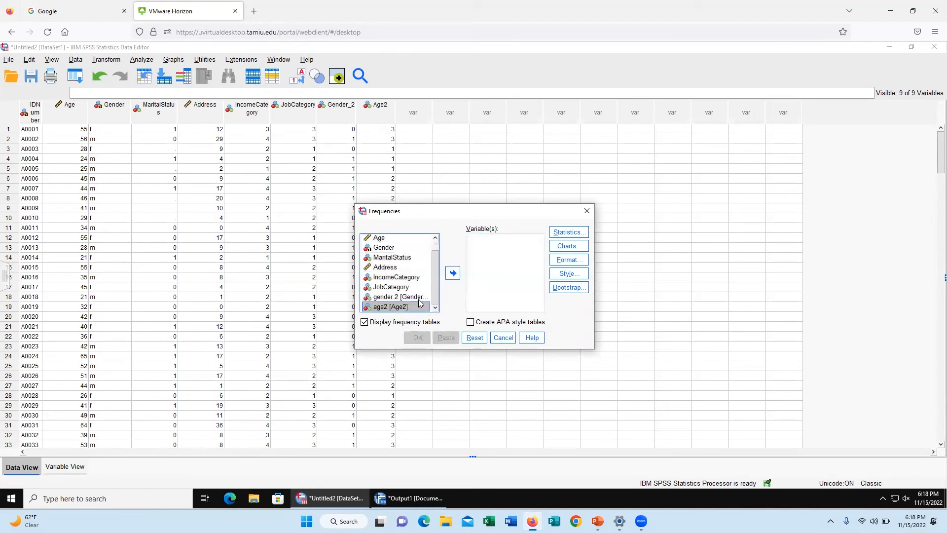
{"action": "left_click", "coordinate": [453, 273]}
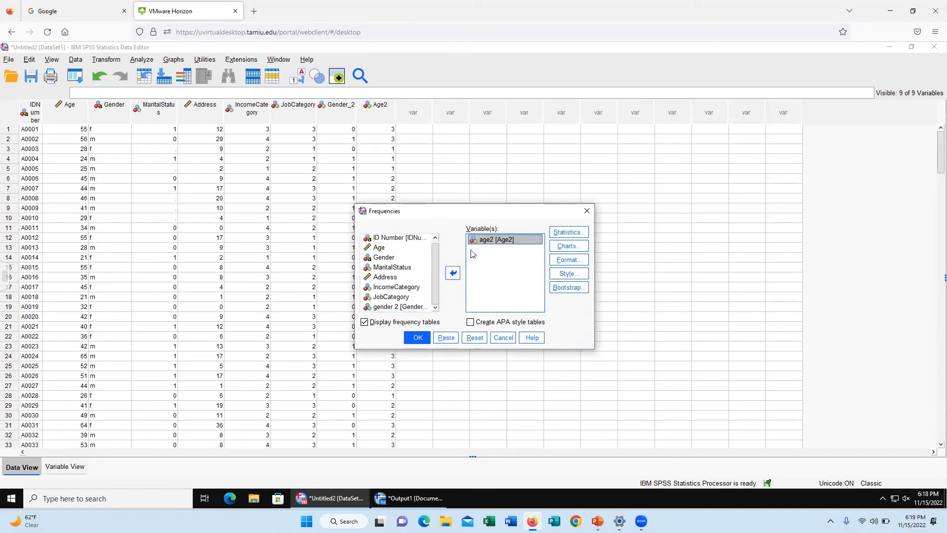
Step: Keep the selected statistics, choose bar charts showing frequencies, and run the frequency analysis for age2
{"action": "left_click", "coordinate": [555, 233]}
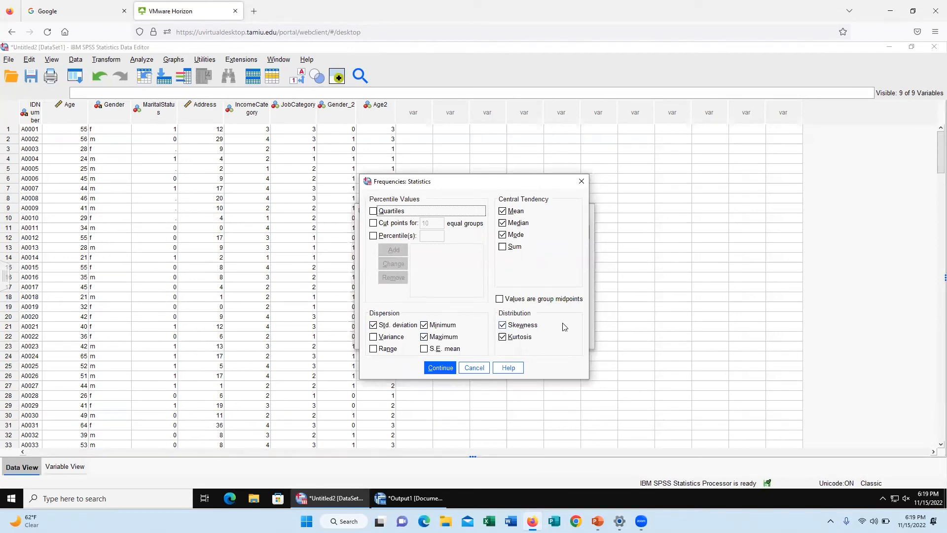
{"action": "left_click", "coordinate": [433, 368]}
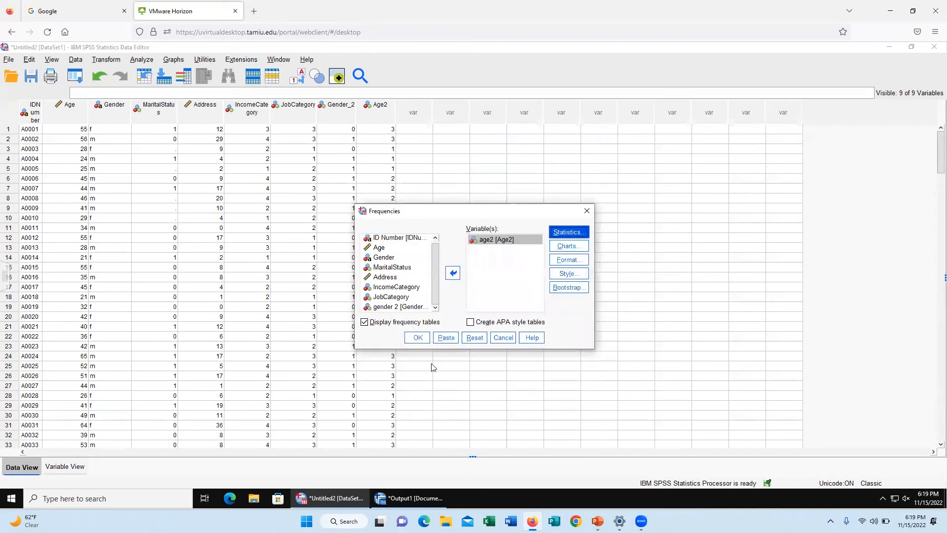
{"action": "left_click", "coordinate": [569, 249]}
{"action": "left_click", "coordinate": [425, 253]}
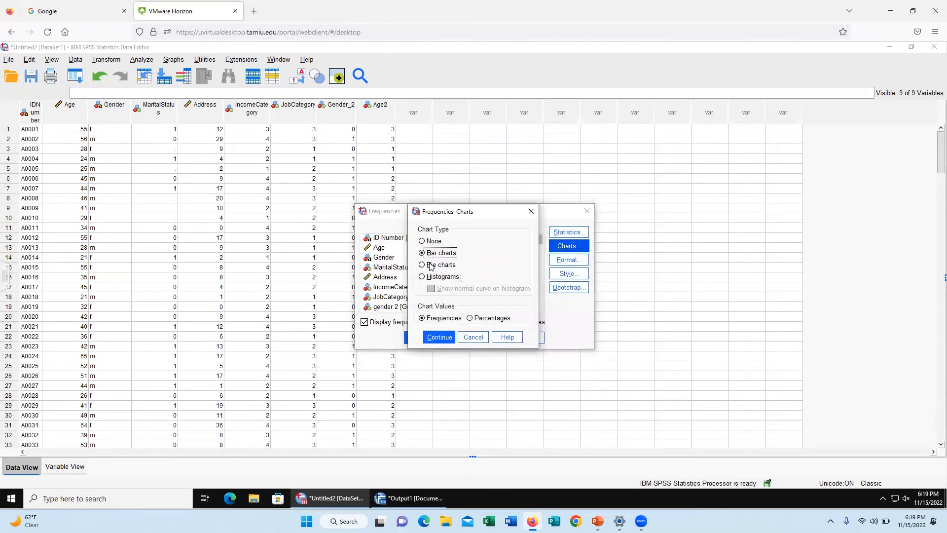
{"action": "left_click", "coordinate": [439, 338]}
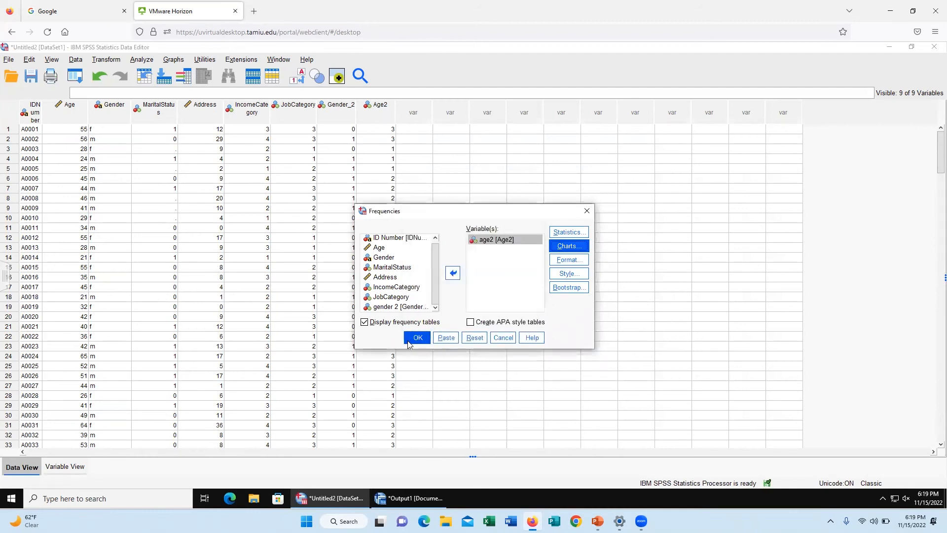
{"action": "left_click", "coordinate": [416, 339]}
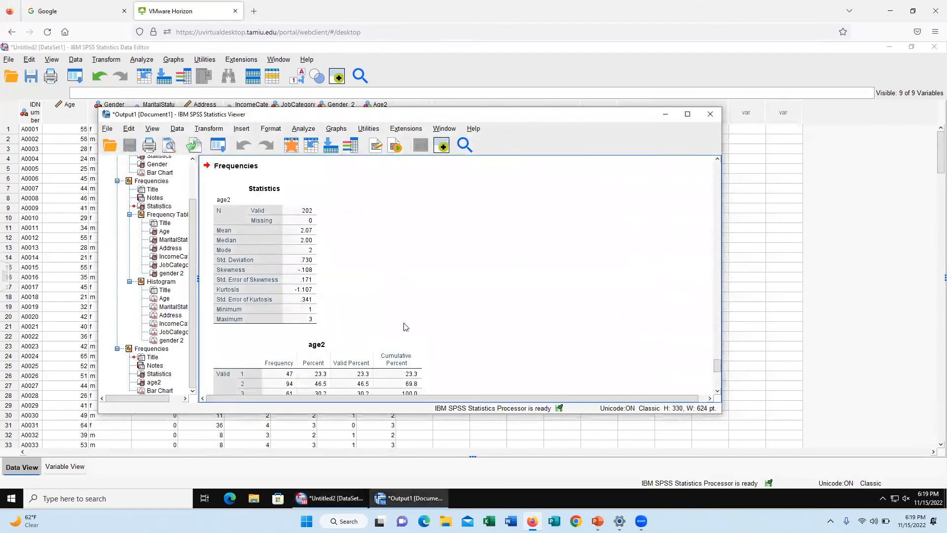
Step: Examine the age2 Statistics table, frequency table and bar chart in the output
{"action": "scroll", "coordinate": [408, 325], "scroll_direction": "up", "scroll_amount": 3}
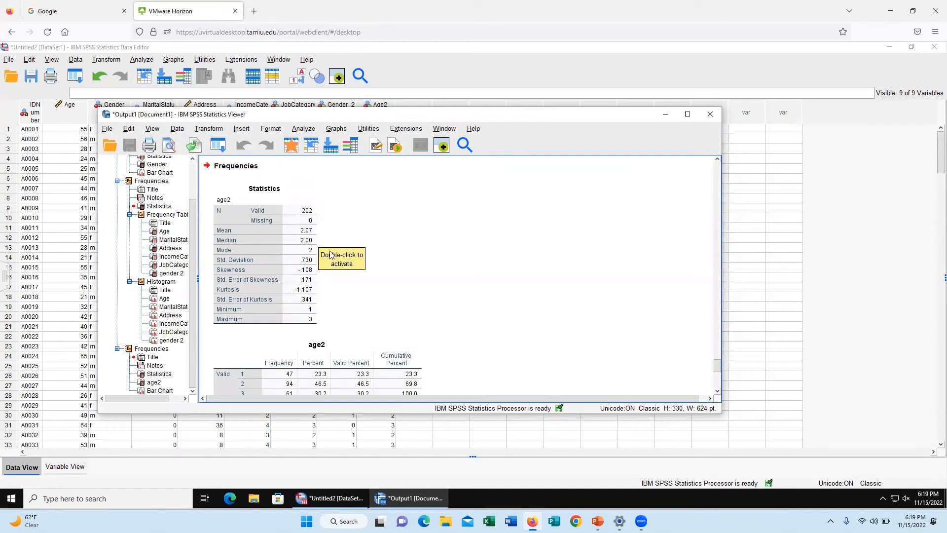
{"action": "scroll", "coordinate": [378, 243], "scroll_direction": "down", "scroll_amount": 3}
{"action": "scroll", "coordinate": [378, 242], "scroll_direction": "down", "scroll_amount": 3}
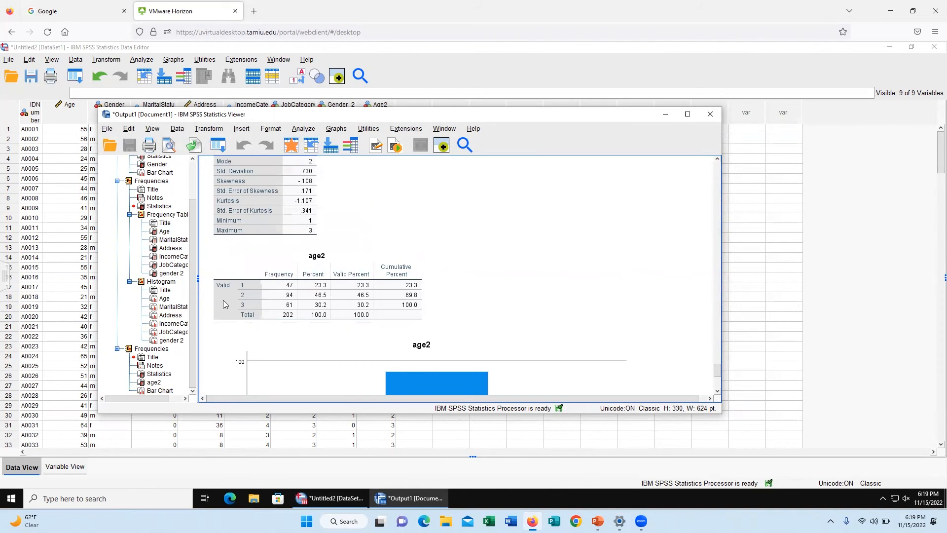
{"action": "scroll", "coordinate": [511, 262], "scroll_direction": "down", "scroll_amount": 4}
{"action": "left_click", "coordinate": [511, 261]}
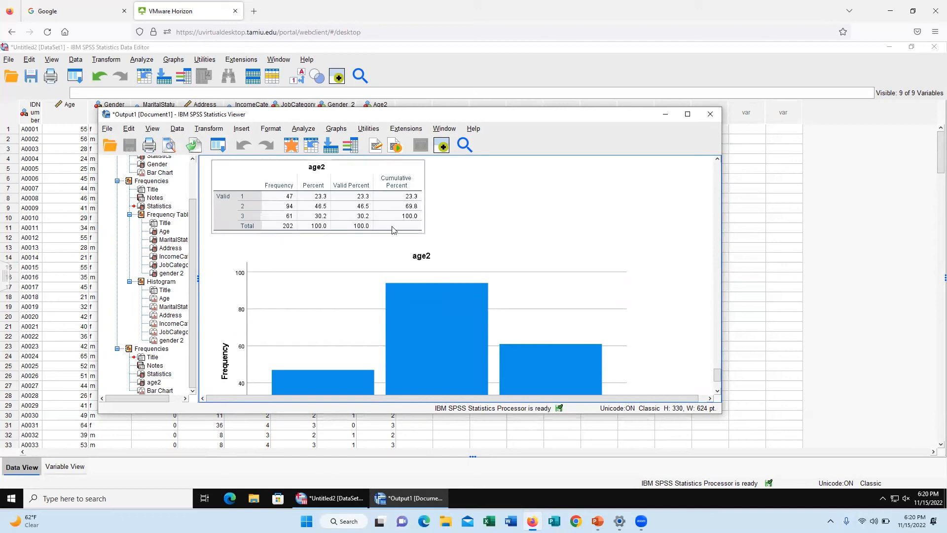
Step: Review the category frequencies and percentages in the age2 frequency table against the Statistics table and bar chart
{"action": "scroll", "coordinate": [451, 248], "scroll_direction": "down", "scroll_amount": 3}
{"action": "scroll", "coordinate": [451, 247], "scroll_direction": "up", "scroll_amount": 4}
{"action": "left_click", "coordinate": [296, 237]}
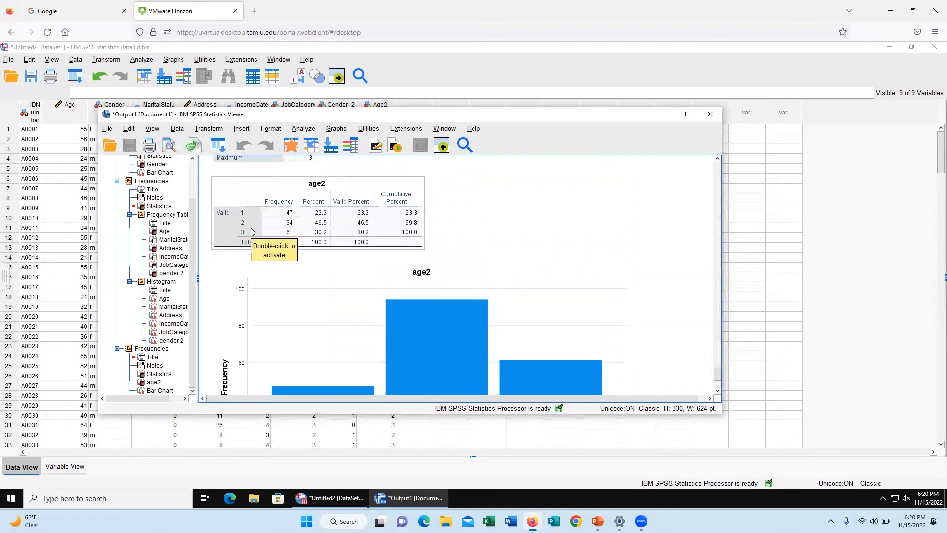
{"action": "left_click", "coordinate": [435, 251]}
{"action": "scroll", "coordinate": [440, 252], "scroll_direction": "up", "scroll_amount": 6}
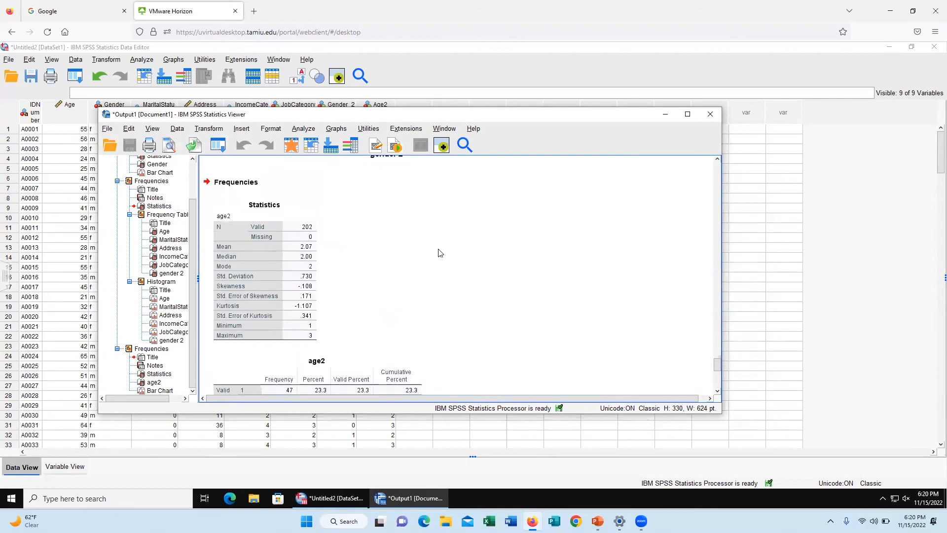
{"action": "scroll", "coordinate": [438, 249], "scroll_direction": "down", "scroll_amount": 6}
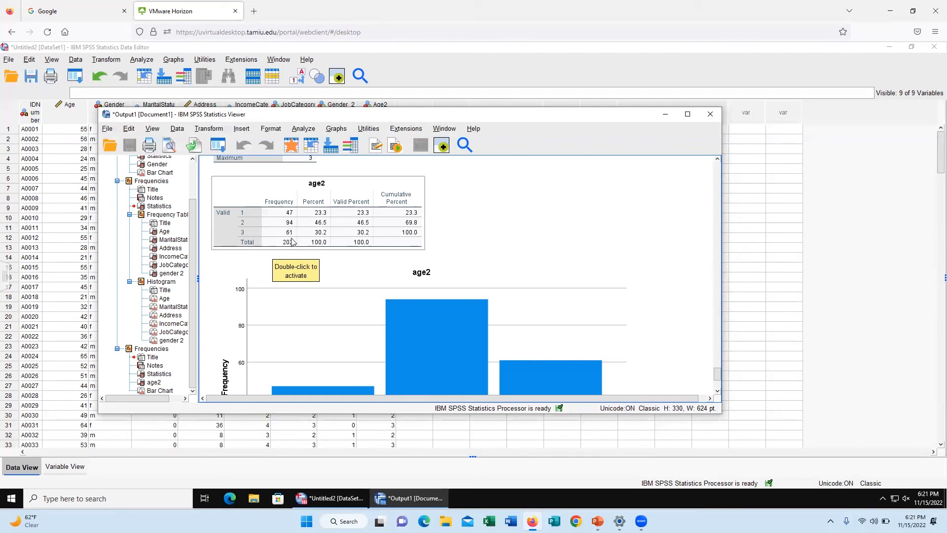
{"action": "scroll", "coordinate": [500, 240], "scroll_direction": "down", "scroll_amount": 3}
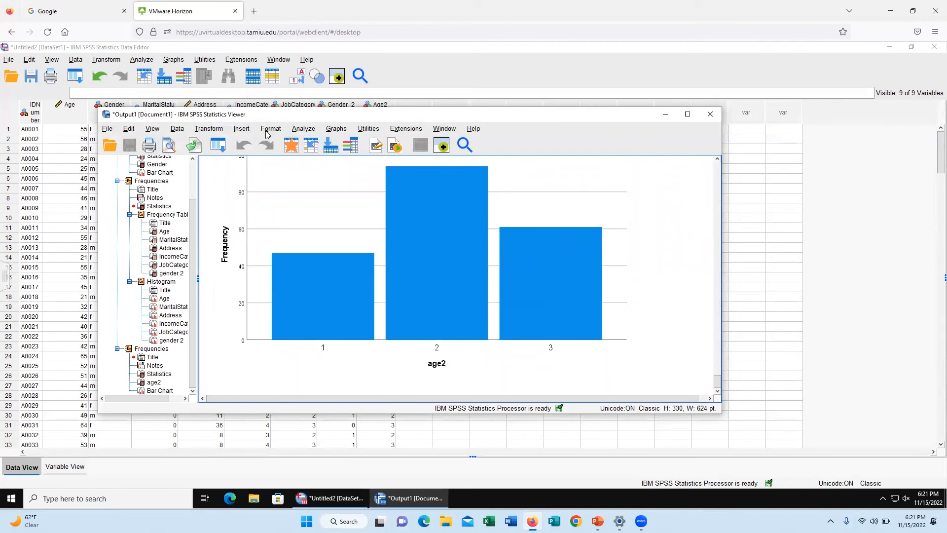
{"action": "left_click", "coordinate": [302, 130]}
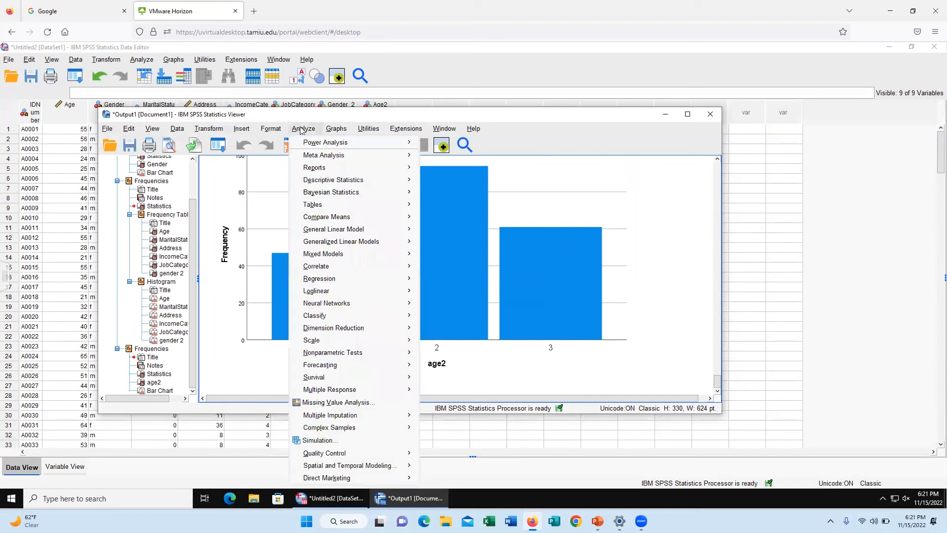
{"action": "mouse_move", "coordinate": [350, 184]}
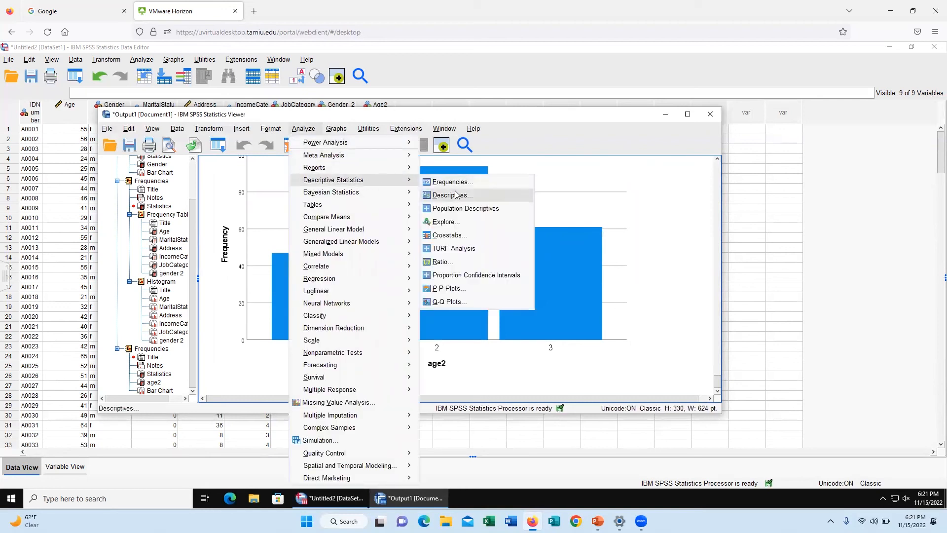
{"action": "left_click", "coordinate": [336, 130]}
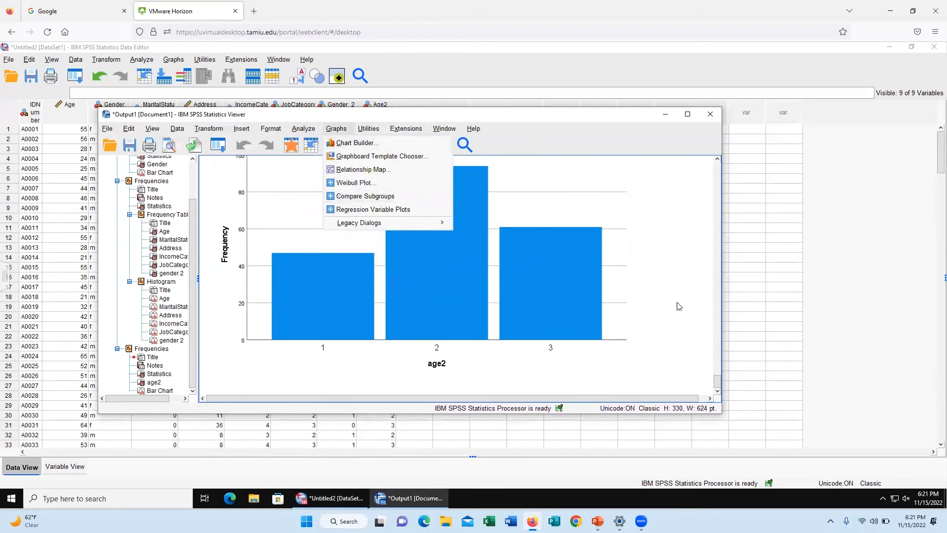
{"action": "left_click", "coordinate": [338, 129]}
{"action": "left_click", "coordinate": [339, 131]}
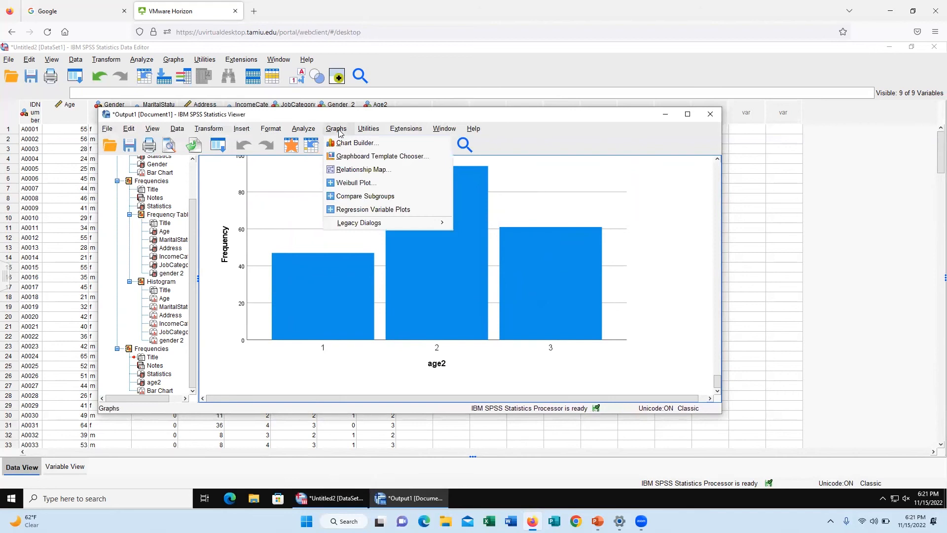
{"action": "left_click", "coordinate": [378, 140]}
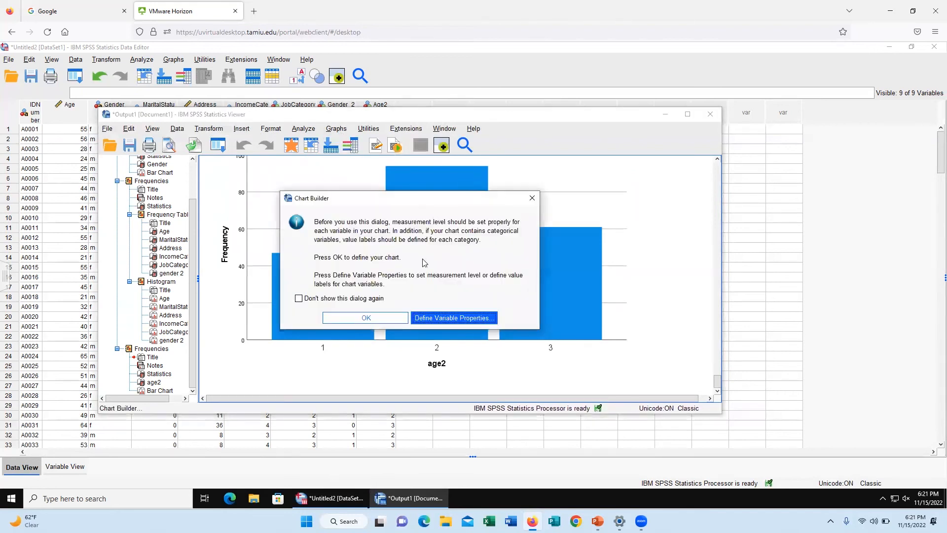
{"action": "left_click", "coordinate": [437, 320]}
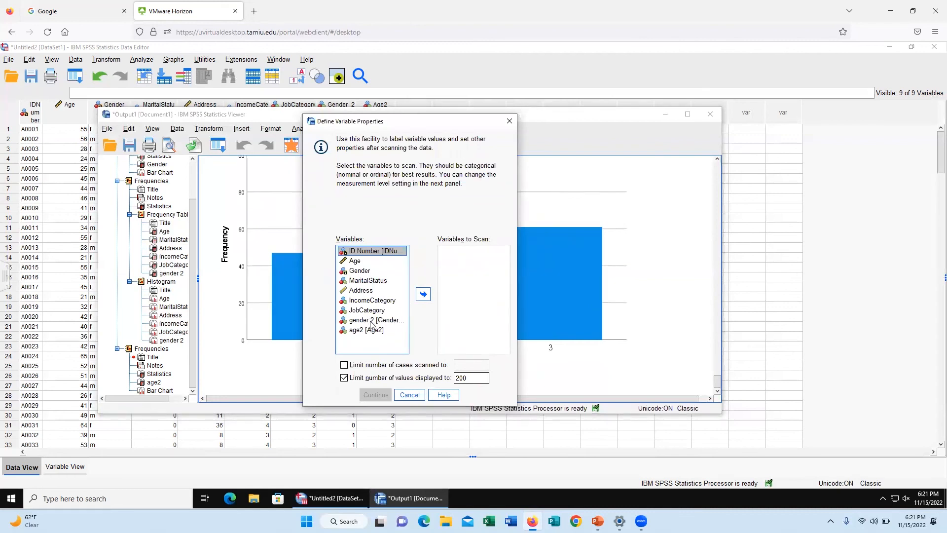
{"action": "left_click_drag", "start_coordinate": [371, 326], "coordinate": [469, 288]}
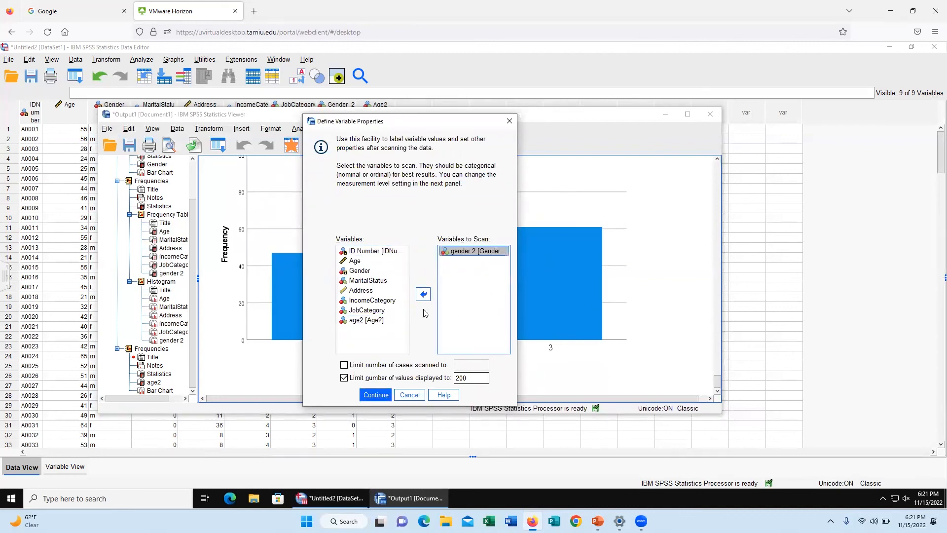
{"action": "left_click_drag", "start_coordinate": [354, 324], "coordinate": [464, 296]}
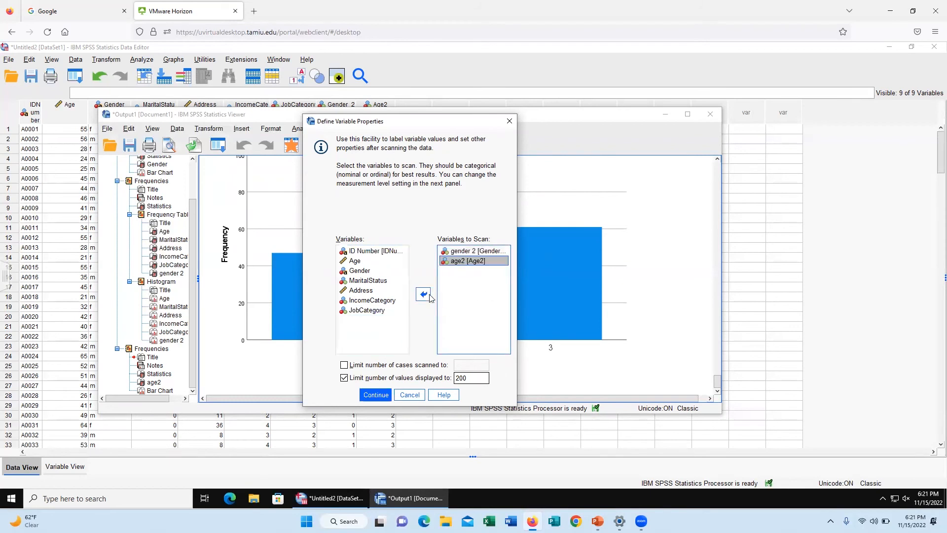
{"action": "left_click", "coordinate": [376, 395]}
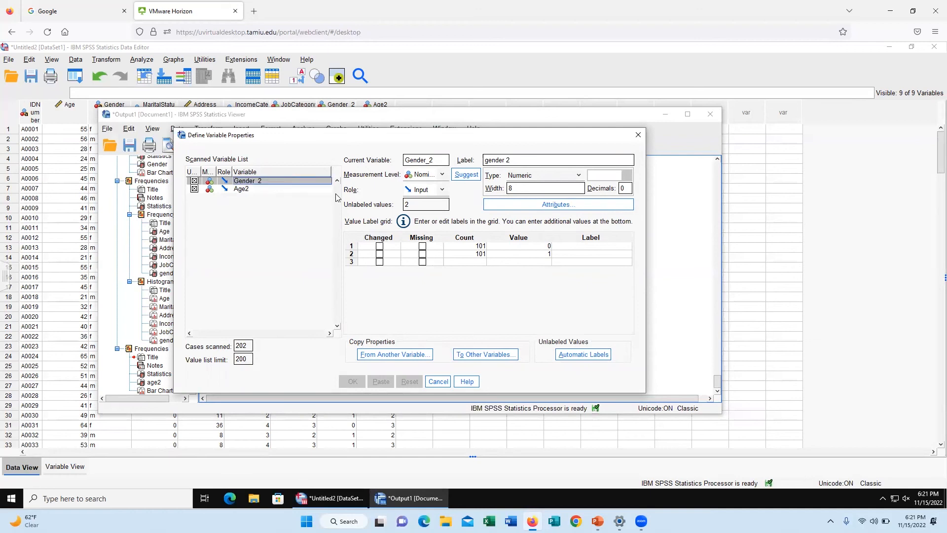
{"action": "left_click", "coordinate": [311, 189]}
{"action": "left_click", "coordinate": [297, 174]}
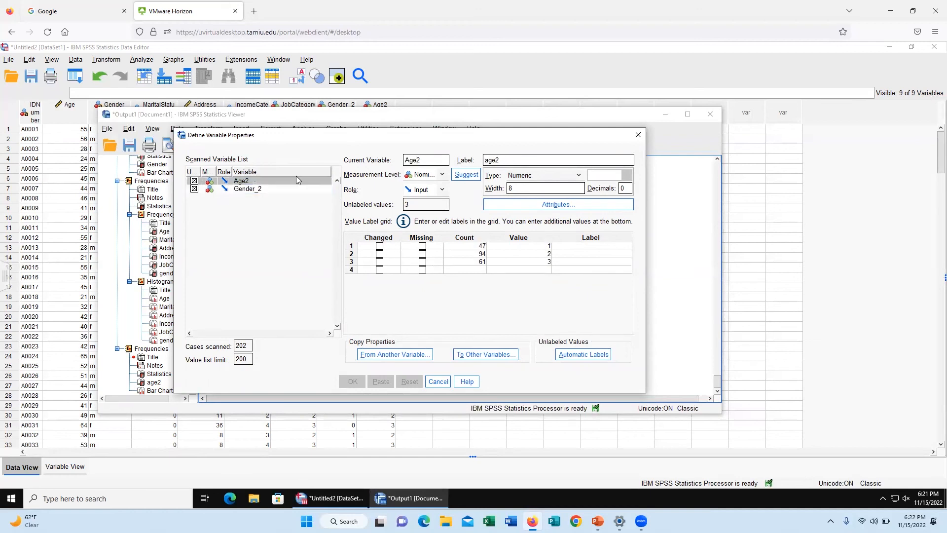
{"action": "left_click", "coordinate": [639, 134]}
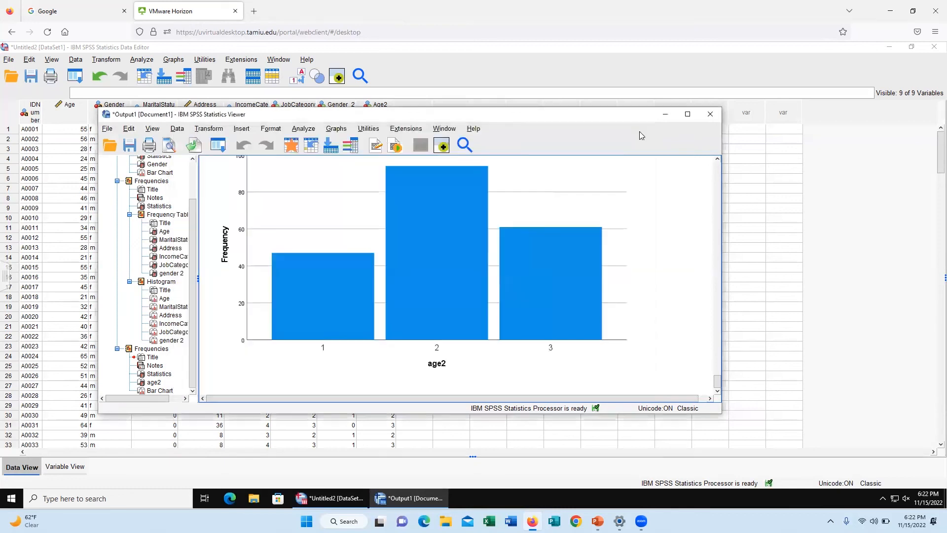
Step: Create a simple bar chart in Chart Builder with gender 2 on the x-axis and age2 on the y-axis, and review it in the output
{"action": "left_click", "coordinate": [336, 129]}
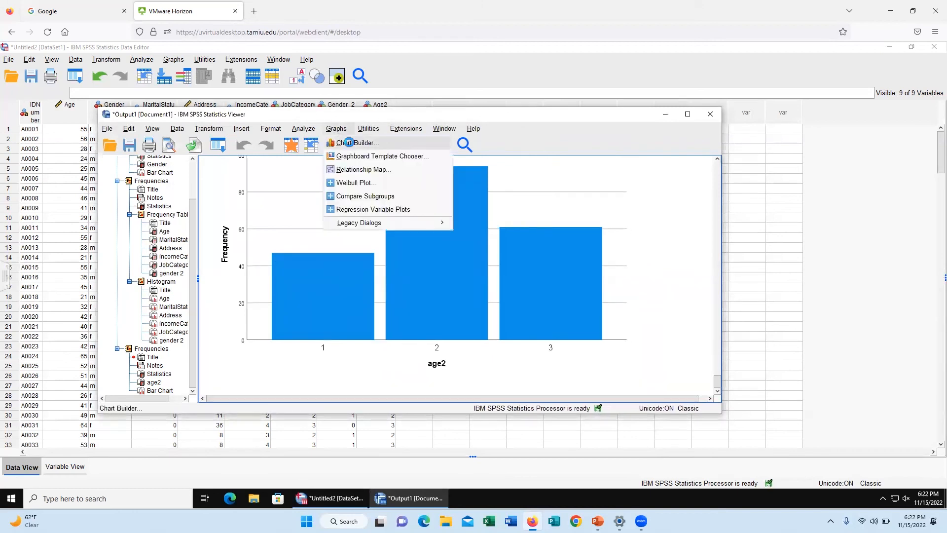
{"action": "left_click", "coordinate": [347, 140]}
{"action": "left_click", "coordinate": [369, 318]}
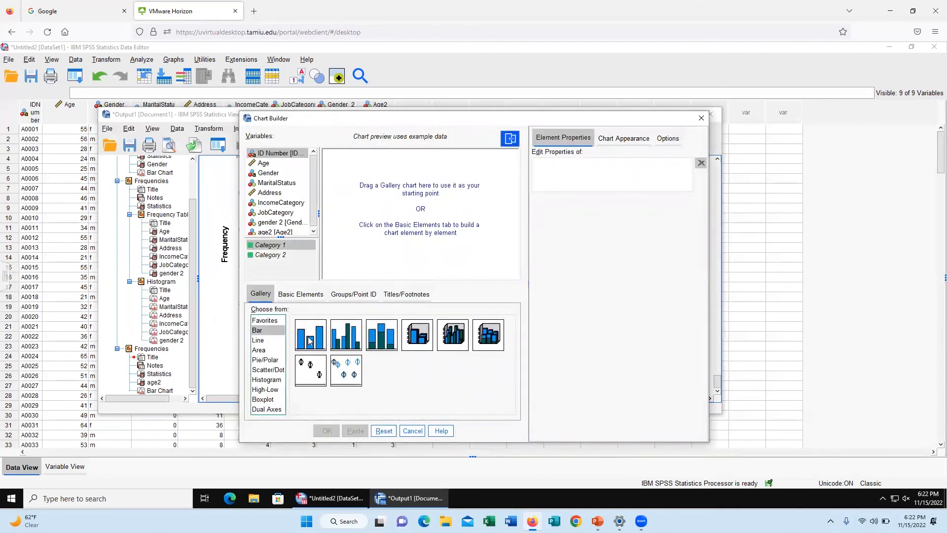
{"action": "left_click_drag", "start_coordinate": [309, 340], "coordinate": [427, 236]}
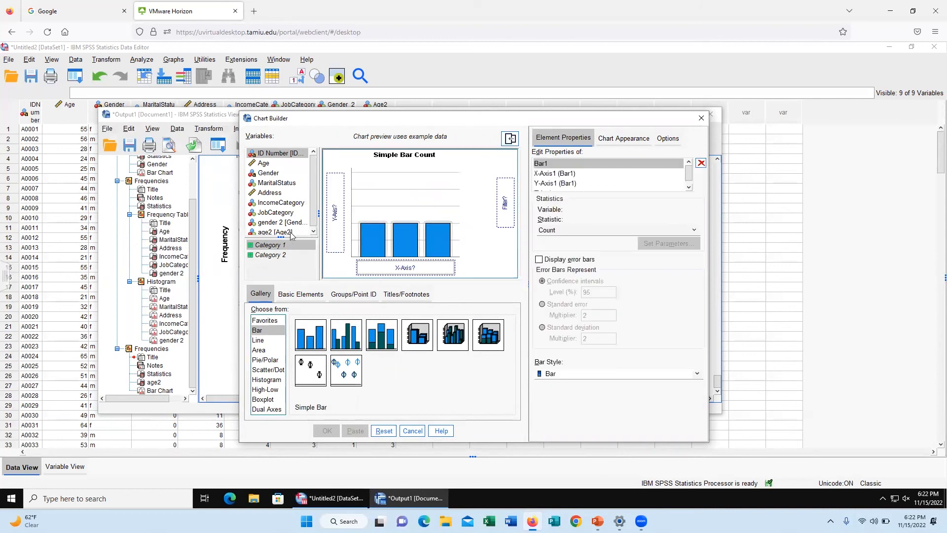
{"action": "left_click_drag", "start_coordinate": [284, 234], "coordinate": [386, 271]}
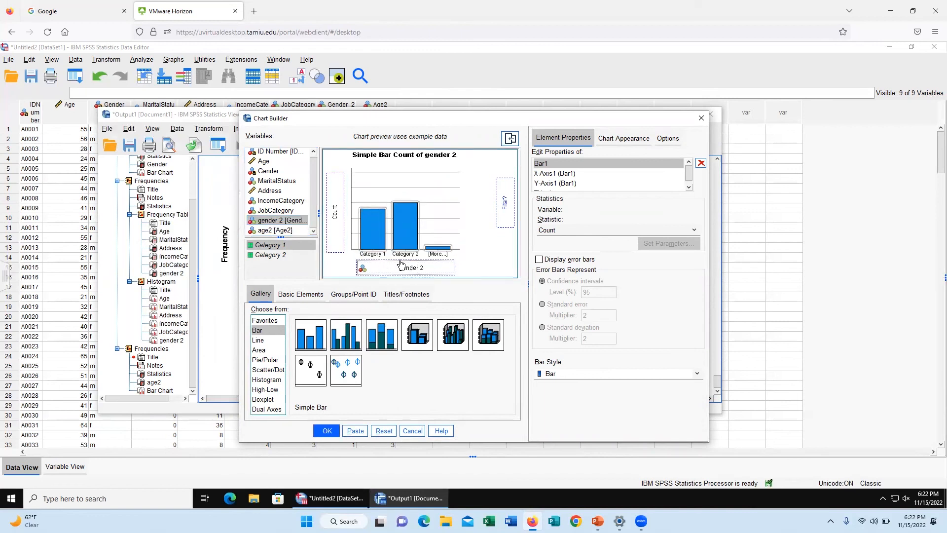
{"action": "left_click_drag", "start_coordinate": [303, 229], "coordinate": [336, 219]}
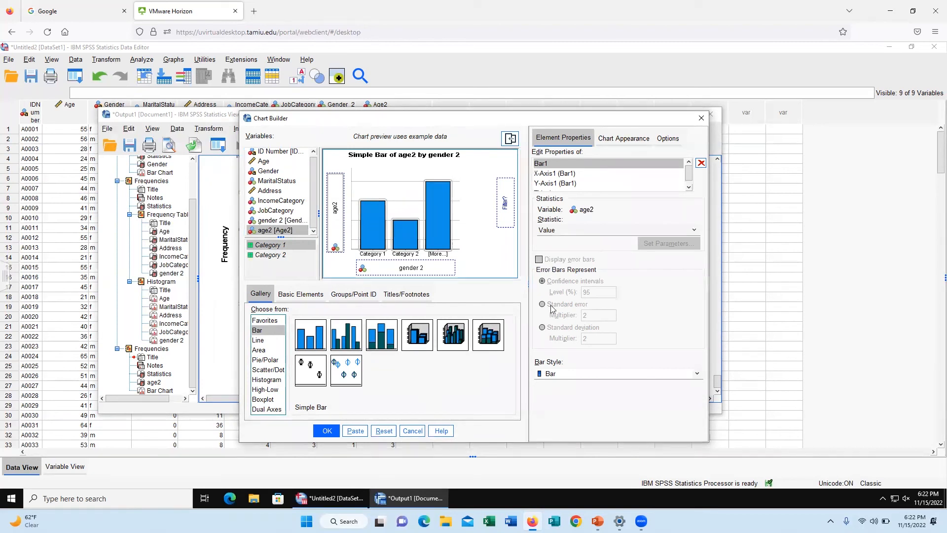
{"action": "left_click", "coordinate": [330, 431]}
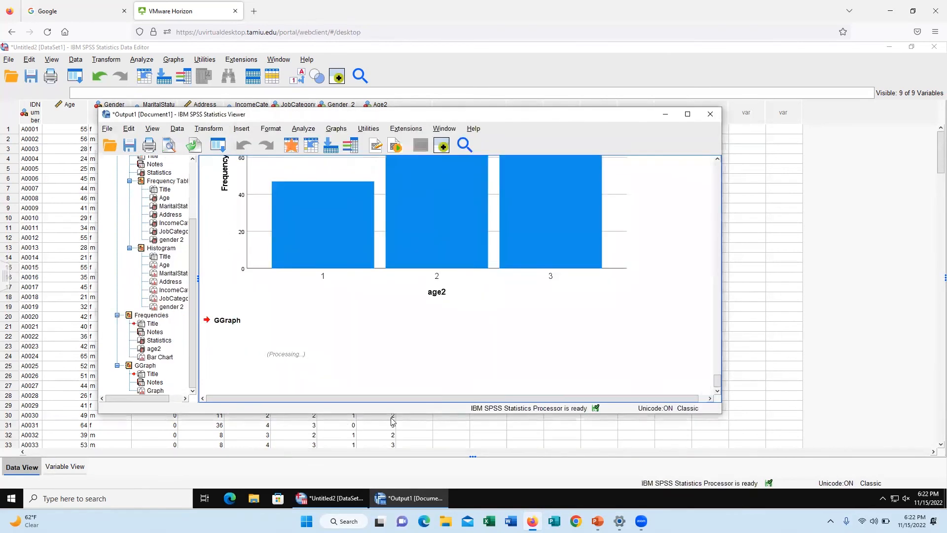
{"action": "scroll", "coordinate": [471, 294], "scroll_direction": "down", "scroll_amount": 5}
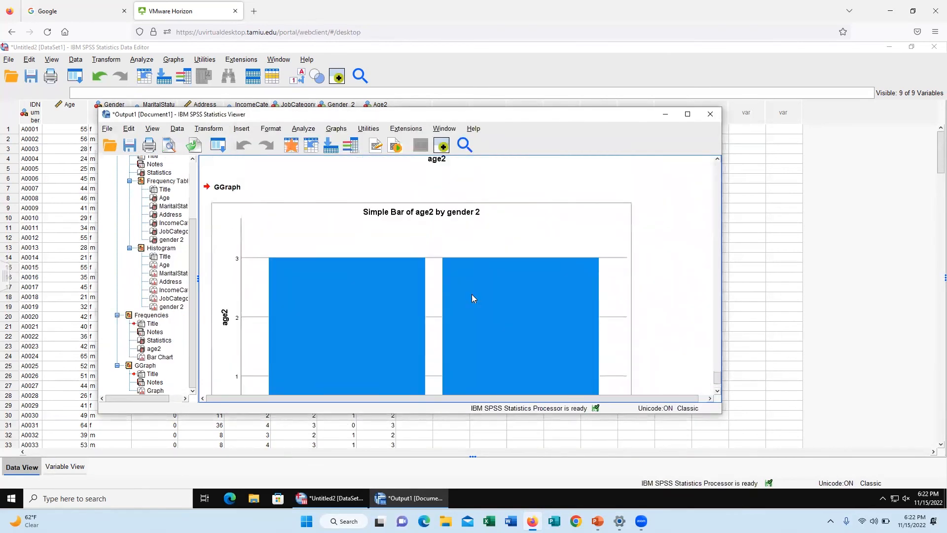
{"action": "scroll", "coordinate": [417, 309], "scroll_direction": "up", "scroll_amount": 3}
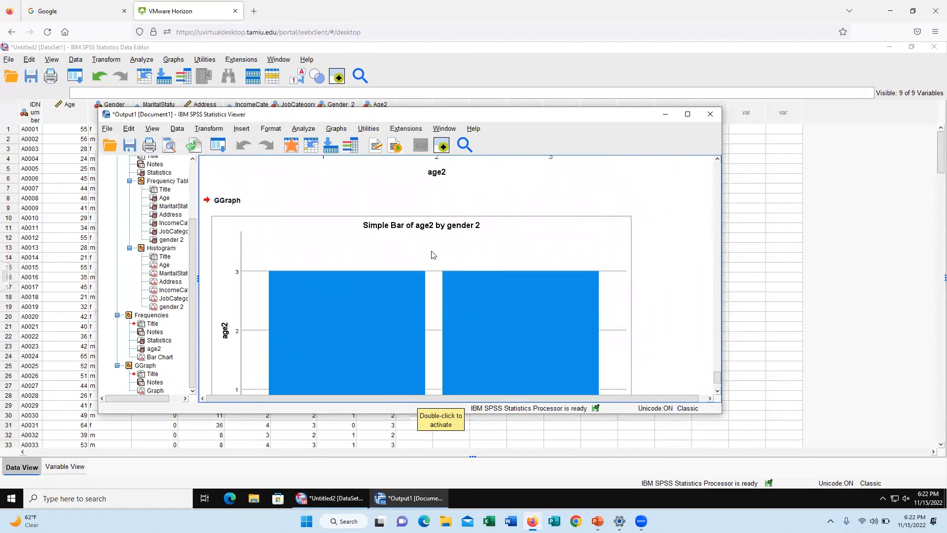
{"action": "scroll", "coordinate": [433, 254], "scroll_direction": "down", "scroll_amount": 3}
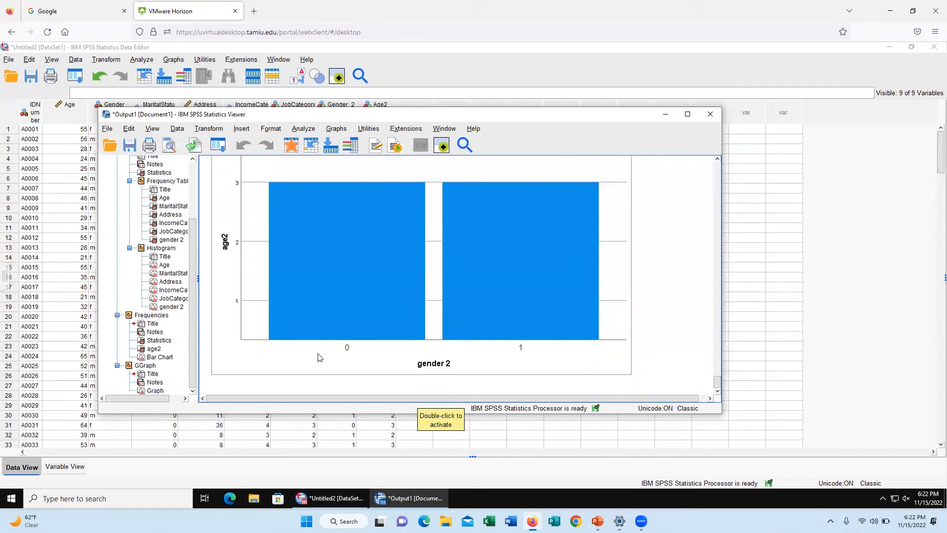
{"action": "scroll", "coordinate": [370, 366], "scroll_direction": "up", "scroll_amount": 3}
{"action": "scroll", "coordinate": [368, 366], "scroll_direction": "down", "scroll_amount": 3}
Step: Reopen Chart Builder, replace age2 with Age on the y-axis of the gender 2 bar chart, and generate the chart
{"action": "left_click", "coordinate": [332, 131]}
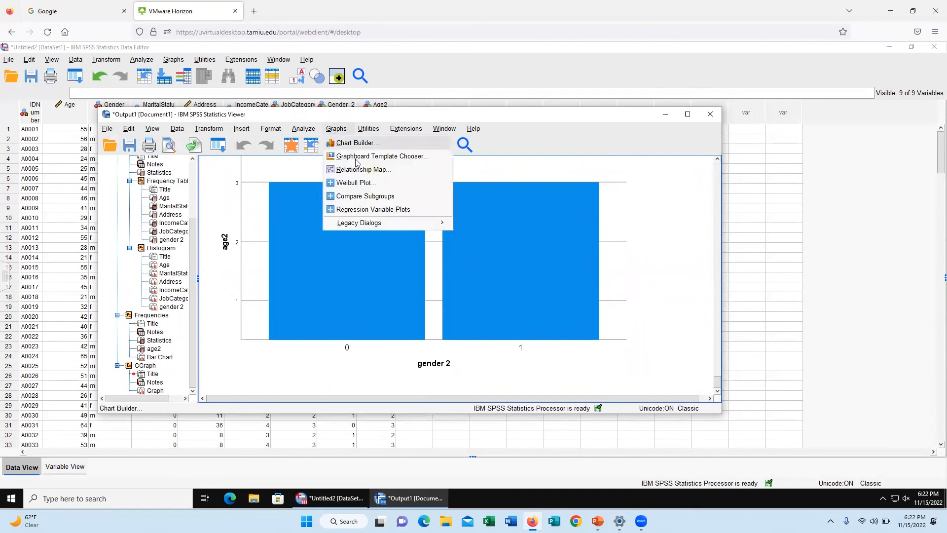
{"action": "left_click", "coordinate": [356, 142]}
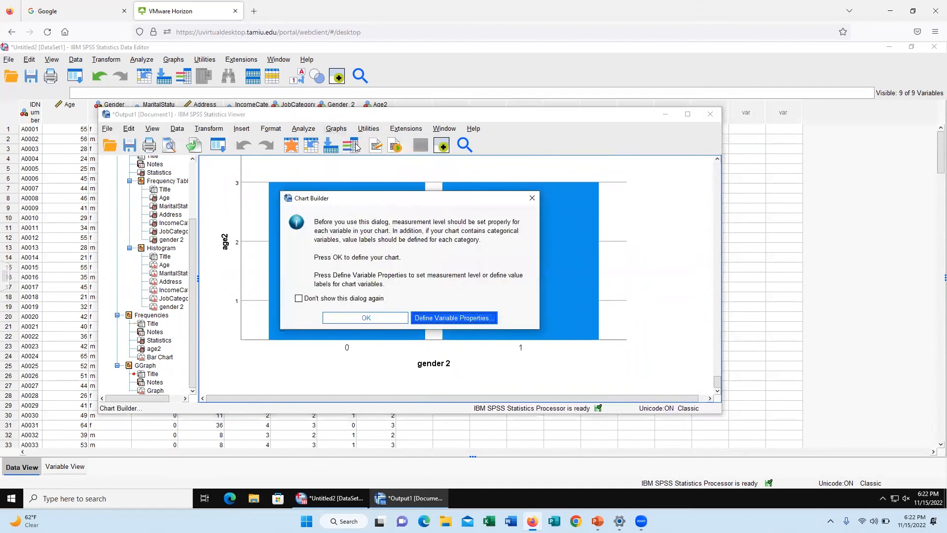
{"action": "left_click", "coordinate": [365, 317]}
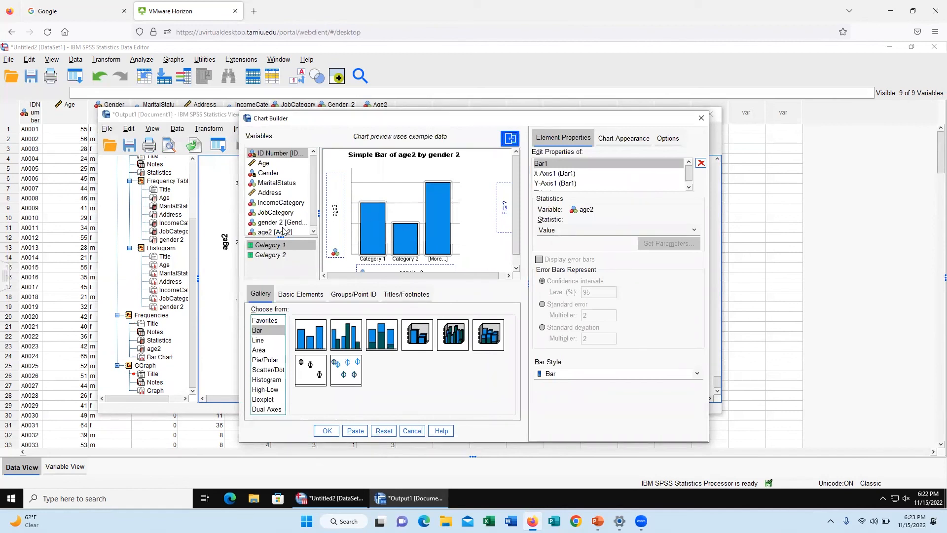
{"action": "left_click_drag", "start_coordinate": [295, 225], "coordinate": [410, 251]}
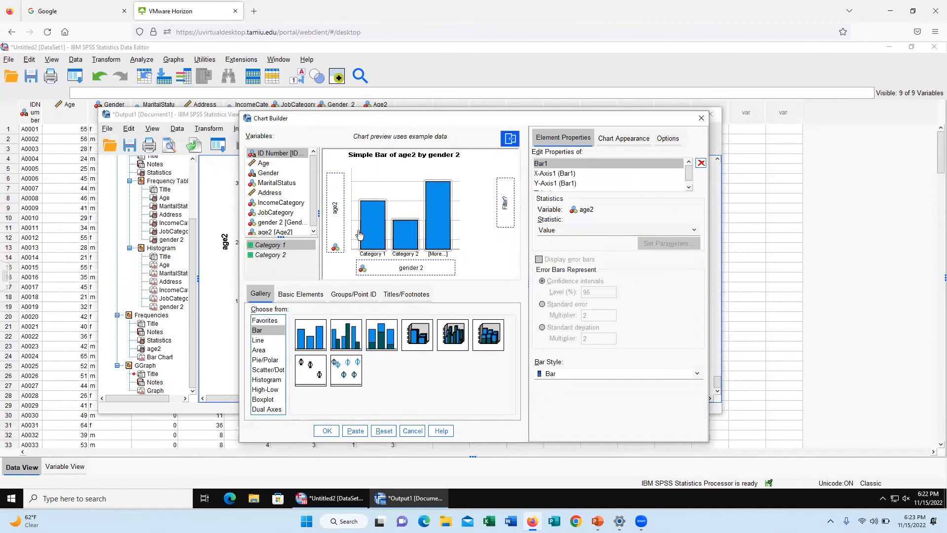
{"action": "left_click_drag", "start_coordinate": [279, 164], "coordinate": [337, 208]}
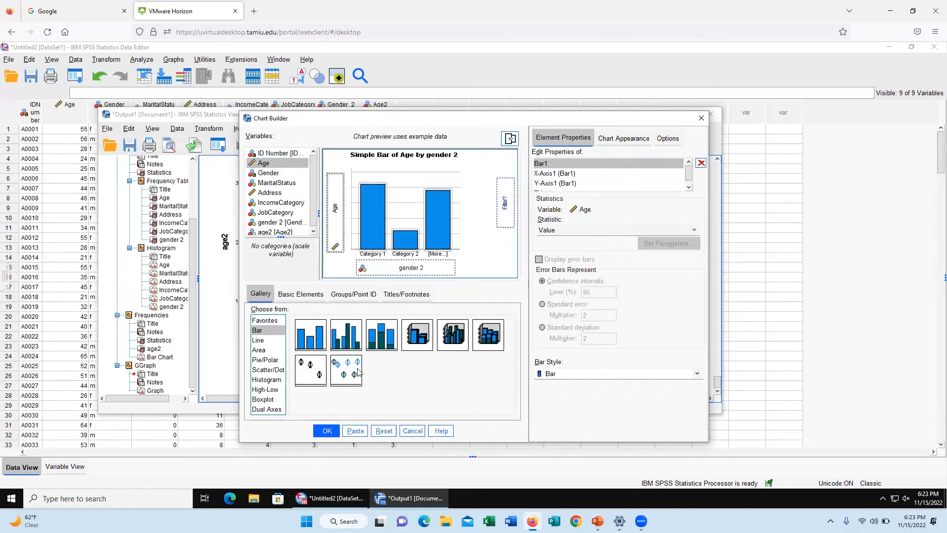
{"action": "left_click", "coordinate": [327, 431]}
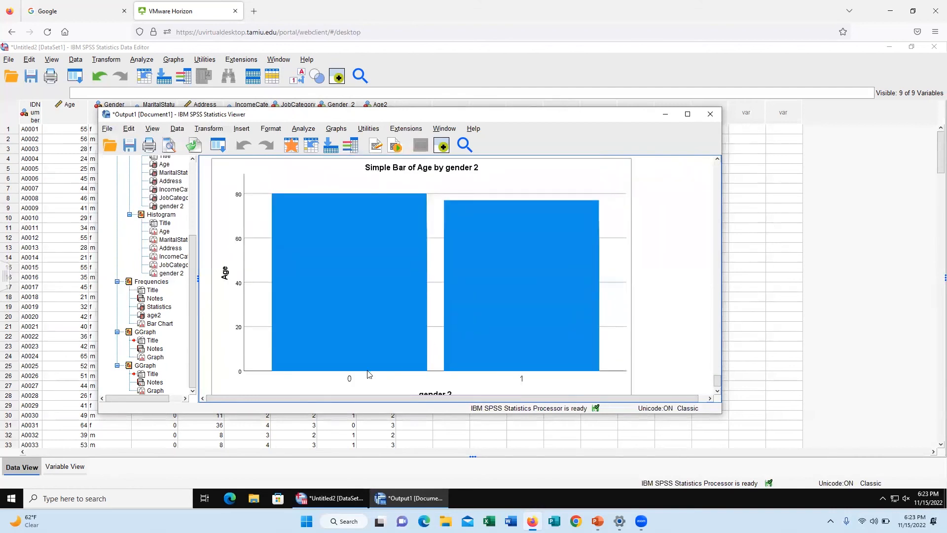
Step: Examine the simple bar chart of Age by gender 2 in the output, comparing the bars for categories 0 and 1
{"action": "scroll", "coordinate": [428, 351], "scroll_direction": "down", "scroll_amount": 1}
{"action": "scroll", "coordinate": [415, 368], "scroll_direction": "up", "scroll_amount": 2}
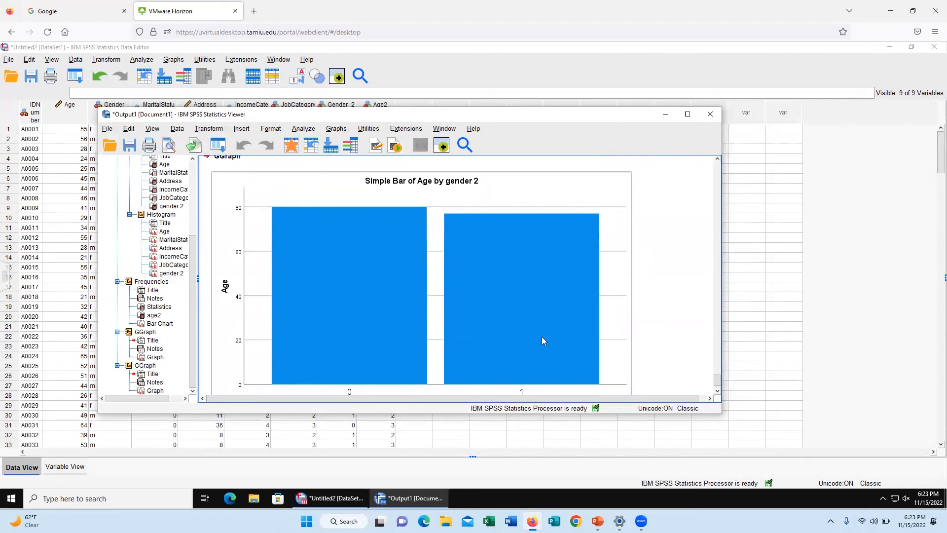
{"action": "scroll", "coordinate": [542, 341], "scroll_direction": "down", "scroll_amount": 2}
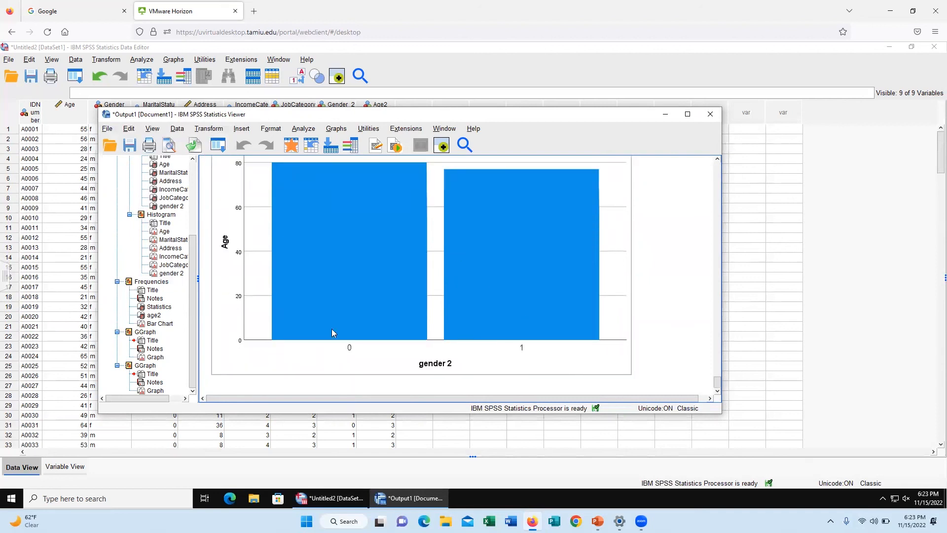
{"action": "scroll", "coordinate": [354, 358], "scroll_direction": "up", "scroll_amount": 2}
{"action": "scroll", "coordinate": [356, 361], "scroll_direction": "down", "scroll_amount": 2}
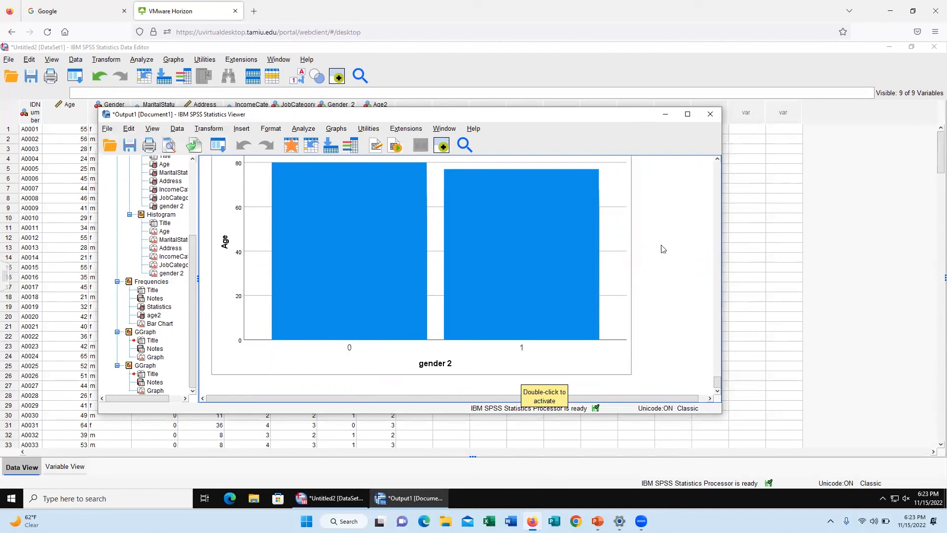
{"action": "scroll", "coordinate": [661, 247], "scroll_direction": "up", "scroll_amount": 4}
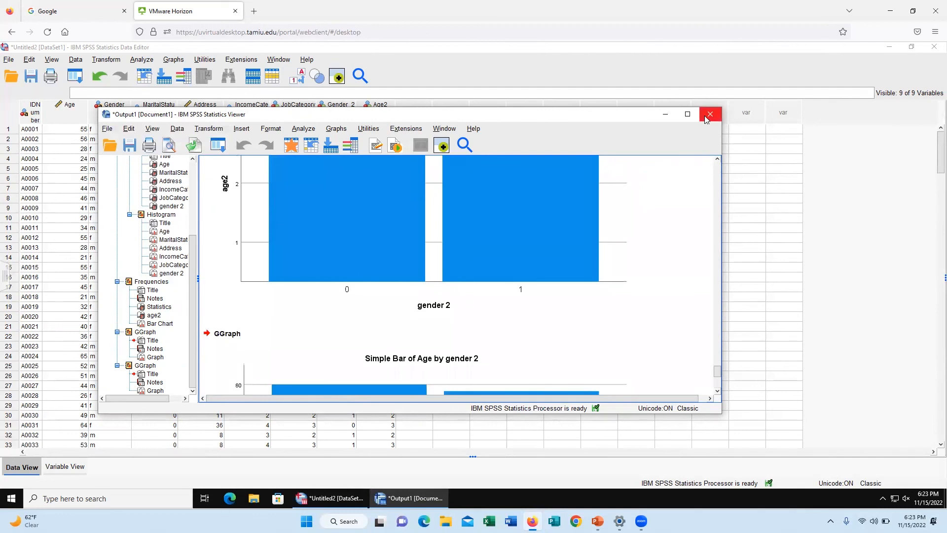
{"action": "left_click", "coordinate": [707, 118]}
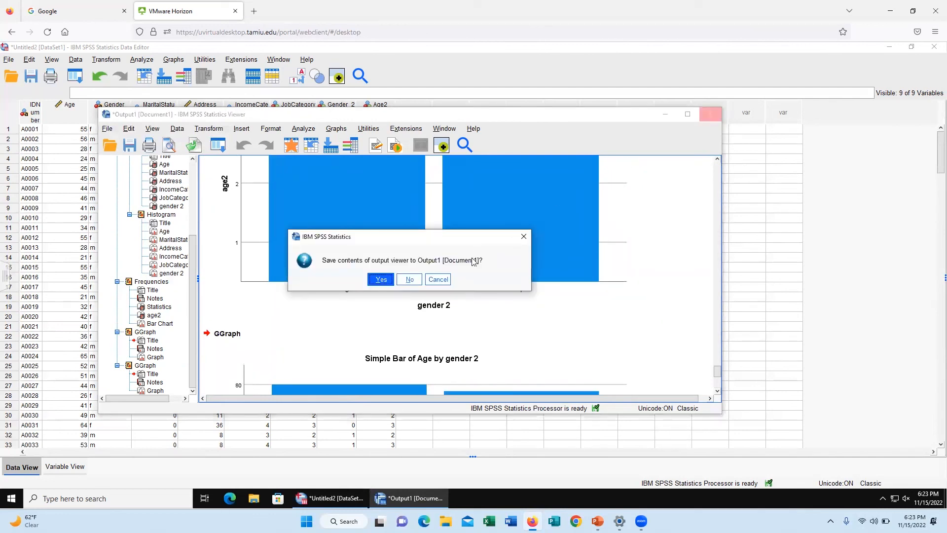
{"action": "left_click", "coordinate": [524, 236]}
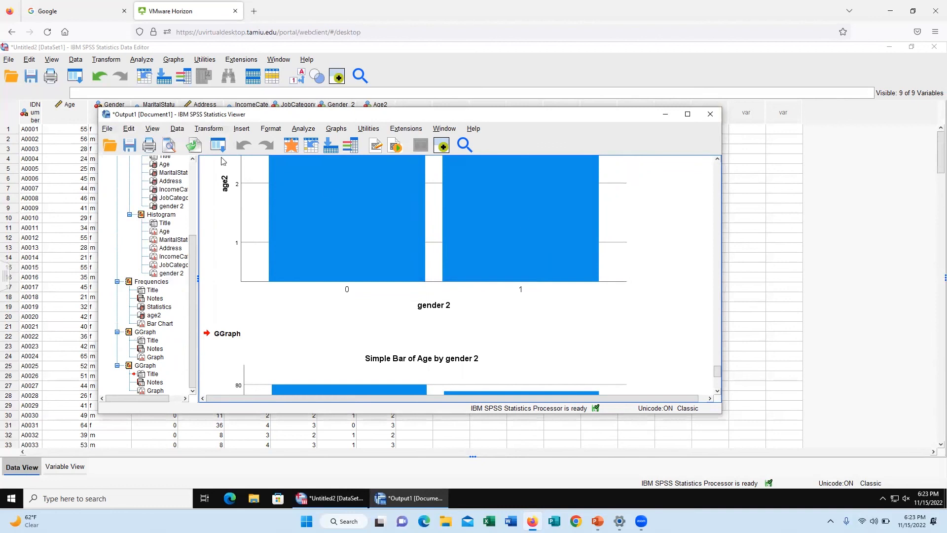
{"action": "left_click", "coordinate": [108, 131]}
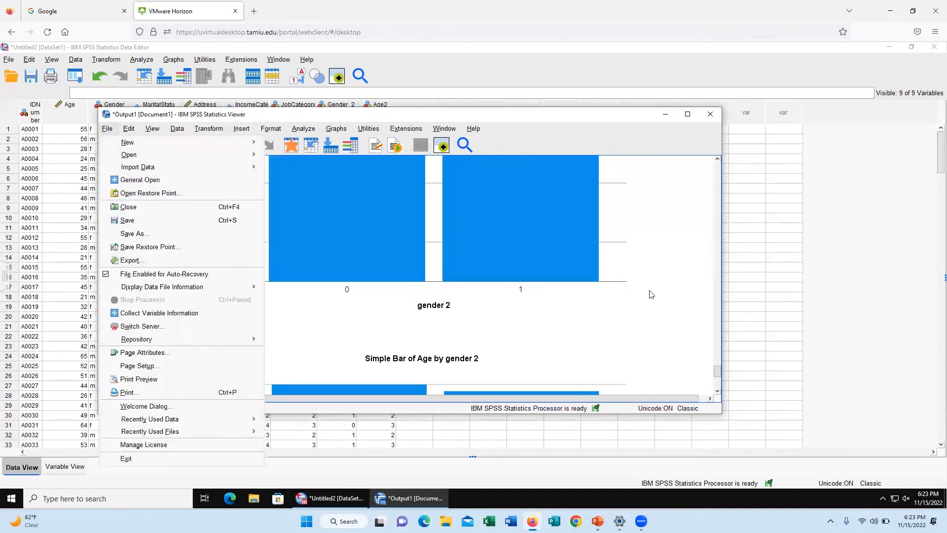
{"action": "left_click", "coordinate": [661, 317]}
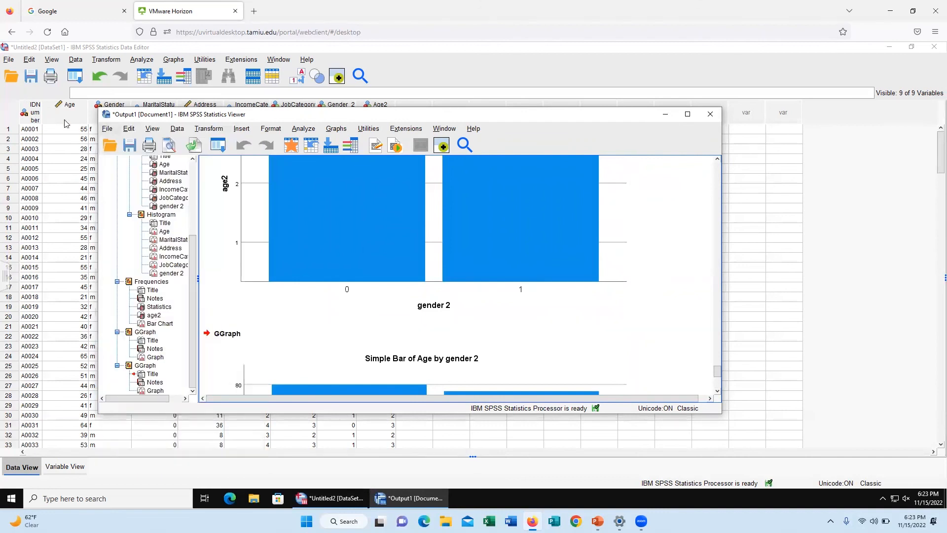
Step: Export all output objects as an Excel 2007 and Higher Macro-enabled (*.xlsm) file named OUTPUT.xlsm in the Documents folder
{"action": "left_click", "coordinate": [107, 129]}
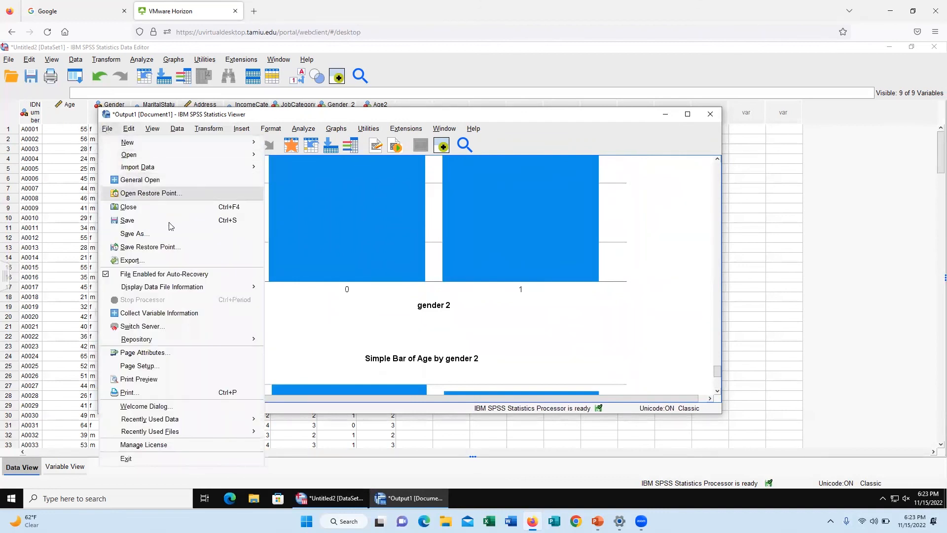
{"action": "left_click", "coordinate": [181, 261]}
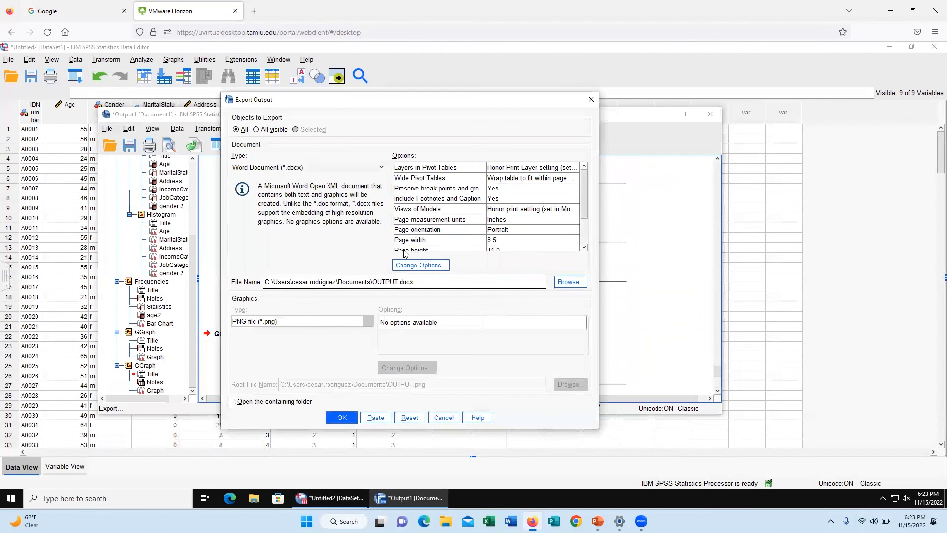
{"action": "left_click", "coordinate": [369, 170]}
{"action": "left_click", "coordinate": [368, 171]}
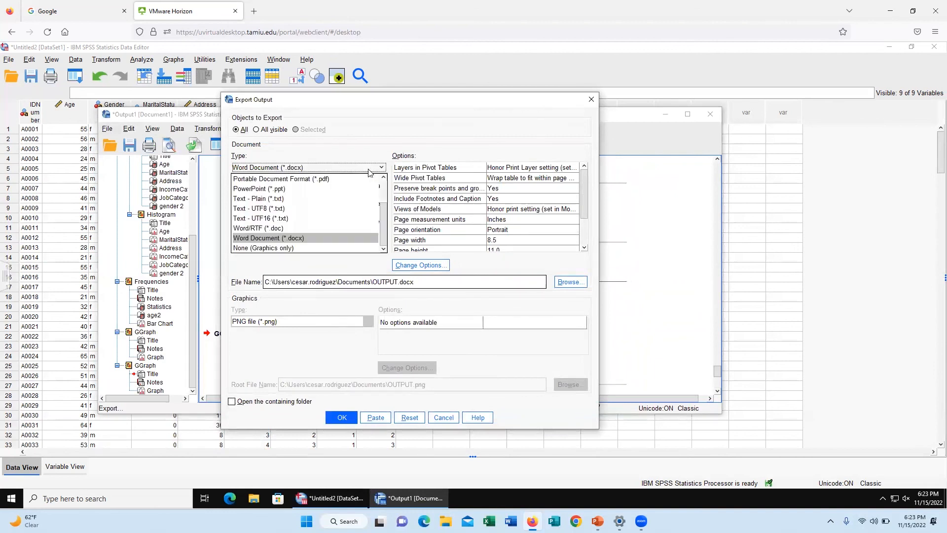
{"action": "scroll", "coordinate": [339, 213], "scroll_direction": "up", "scroll_amount": 2}
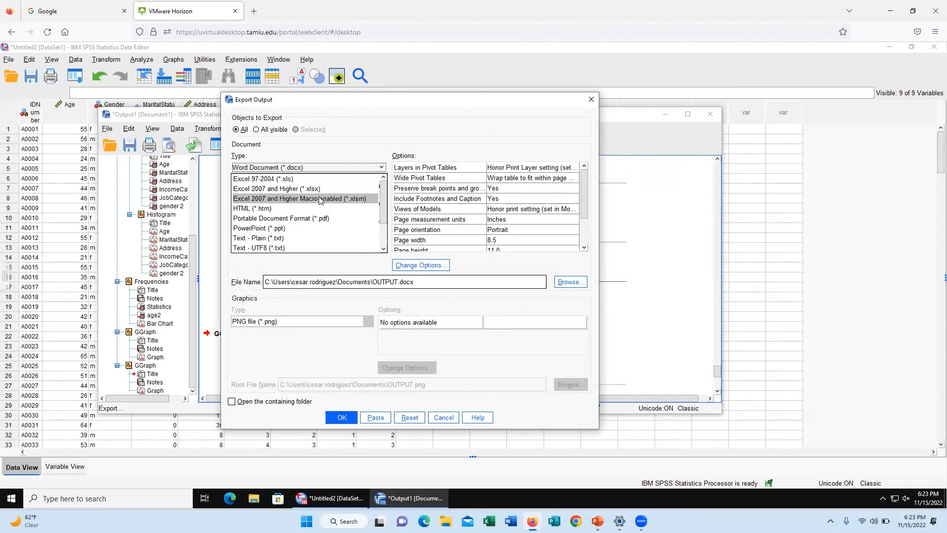
{"action": "left_click", "coordinate": [320, 200]}
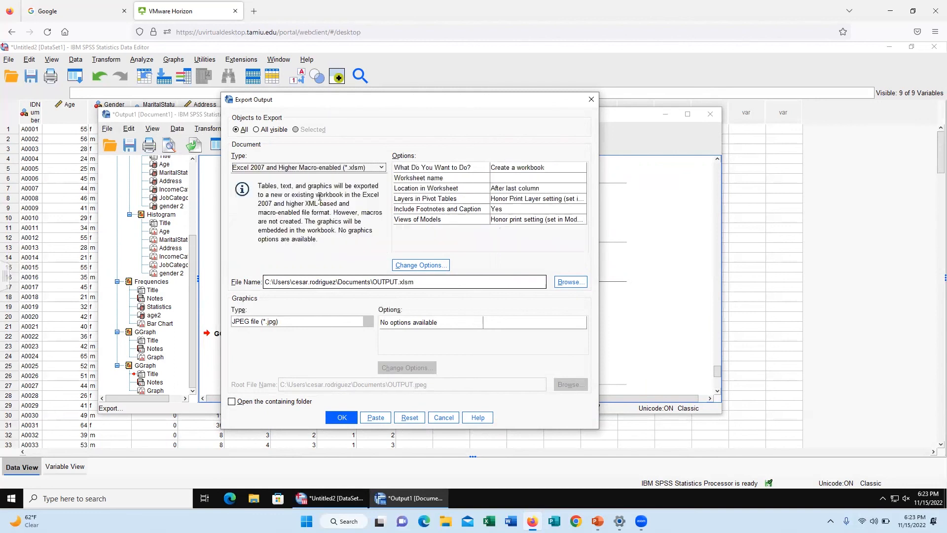
{"action": "left_click", "coordinate": [337, 418]}
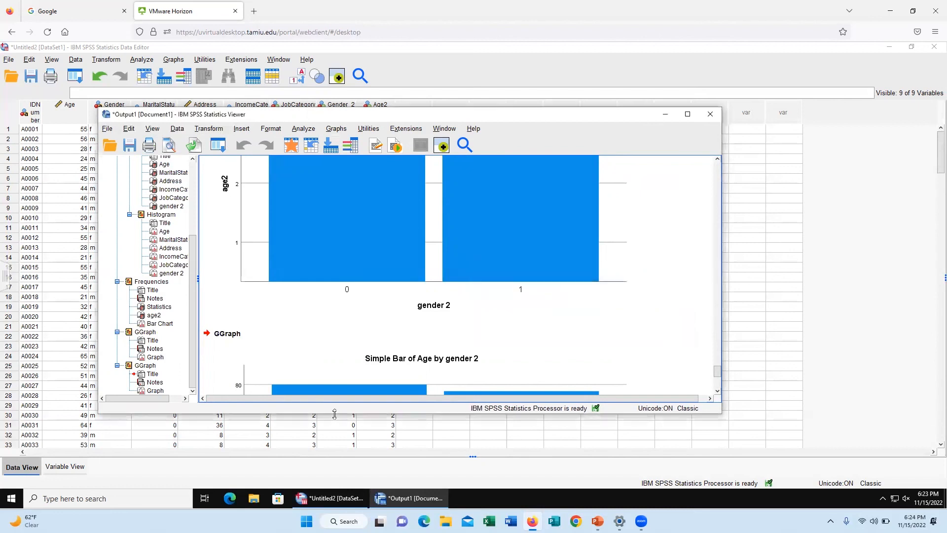
Step: Minimize both SPSS windows, launch Excel, and open the exported OUTPUT workbook from the Documents folder
{"action": "left_click", "coordinate": [890, 47]}
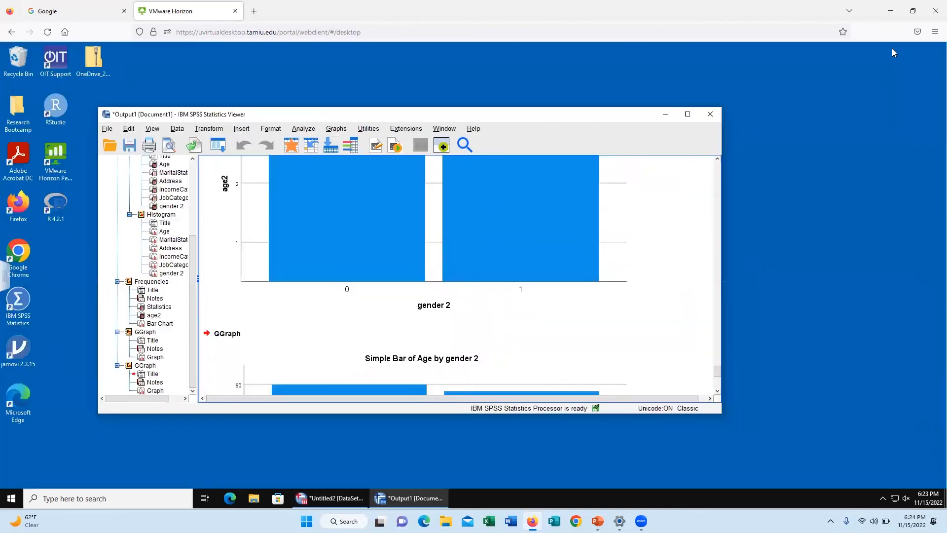
{"action": "left_click", "coordinate": [666, 115]}
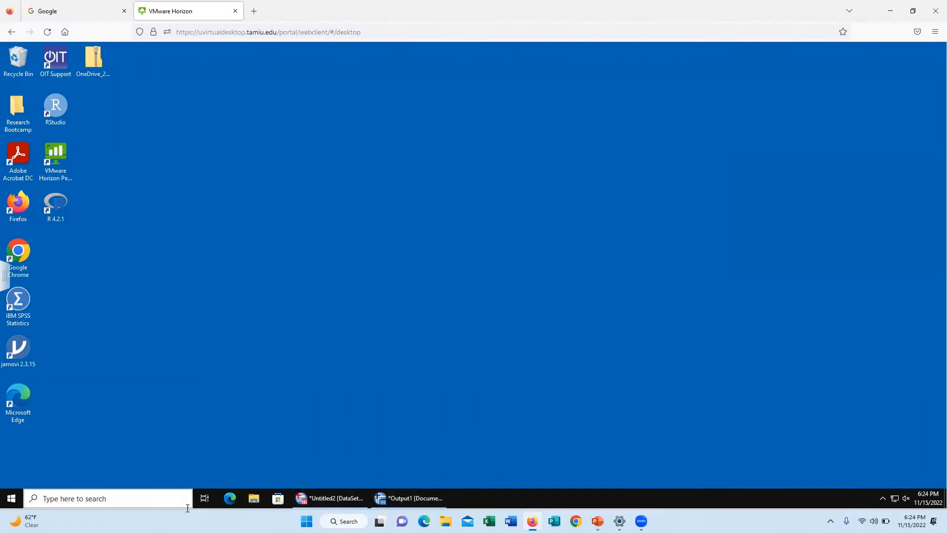
{"action": "left_click", "coordinate": [112, 499]}
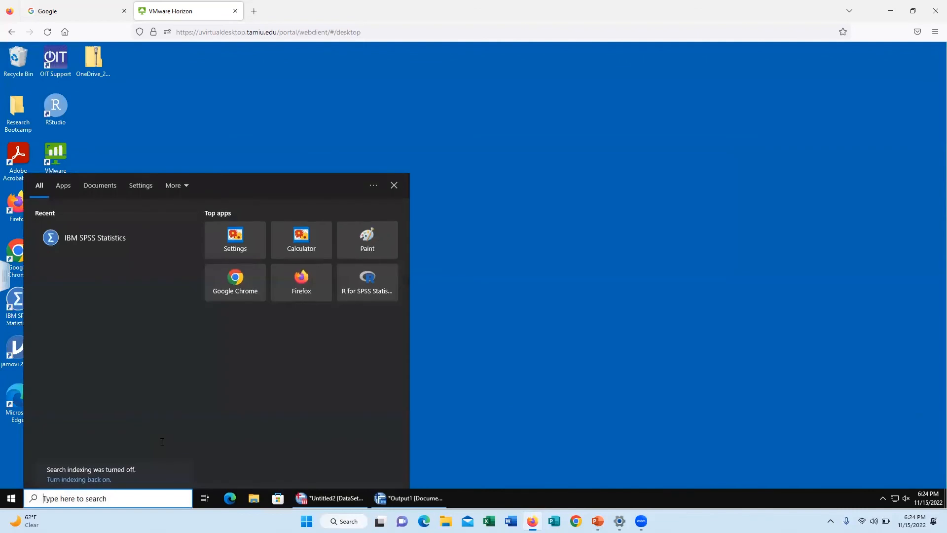
{"action": "type", "text": "excel"}
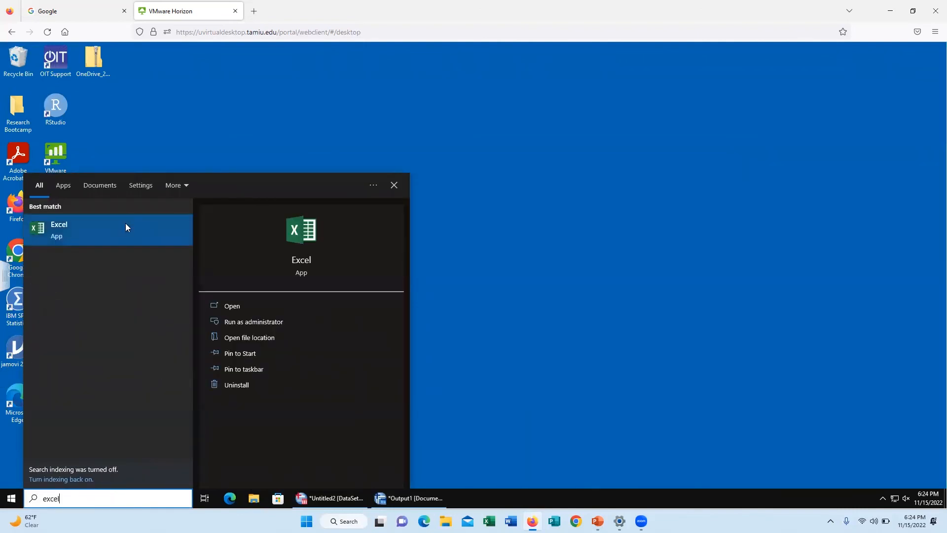
{"action": "left_click", "coordinate": [126, 224]}
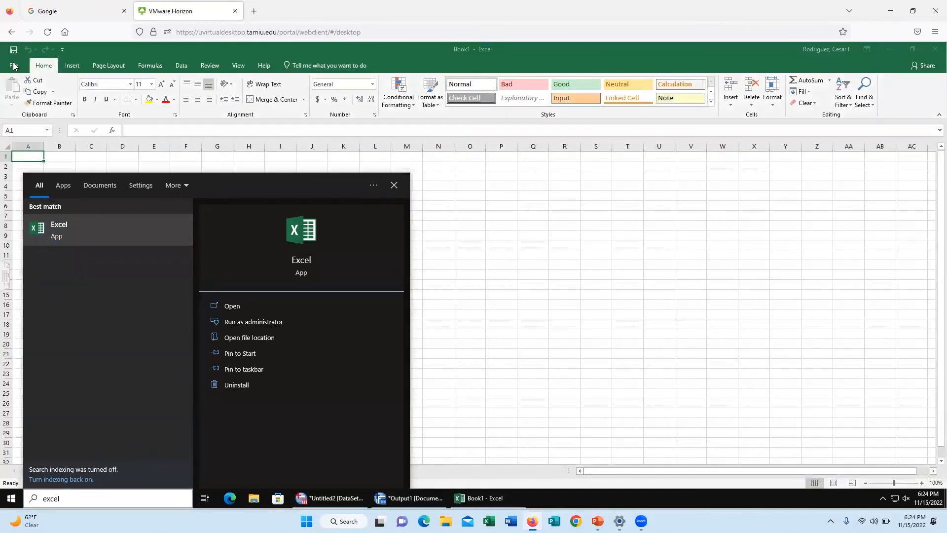
{"action": "left_click", "coordinate": [14, 66]}
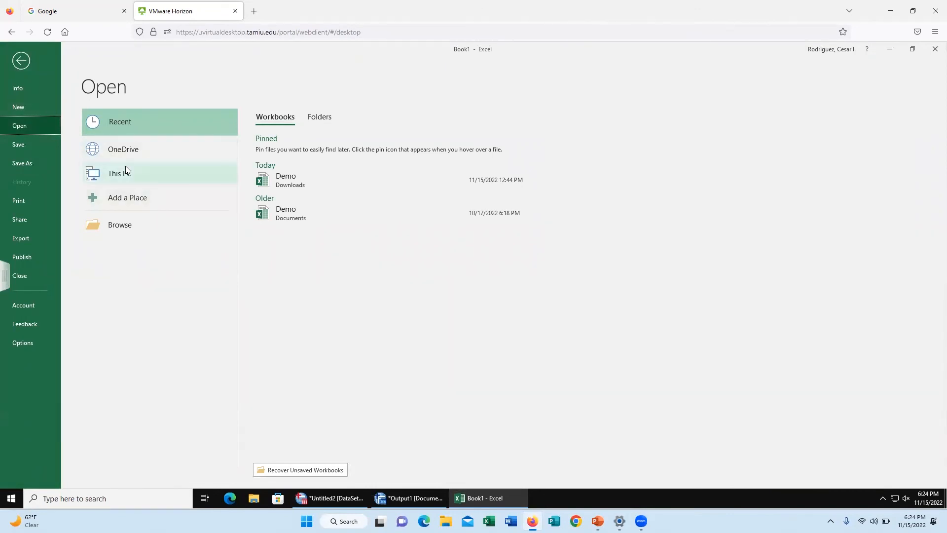
{"action": "double_click", "coordinate": [138, 172]}
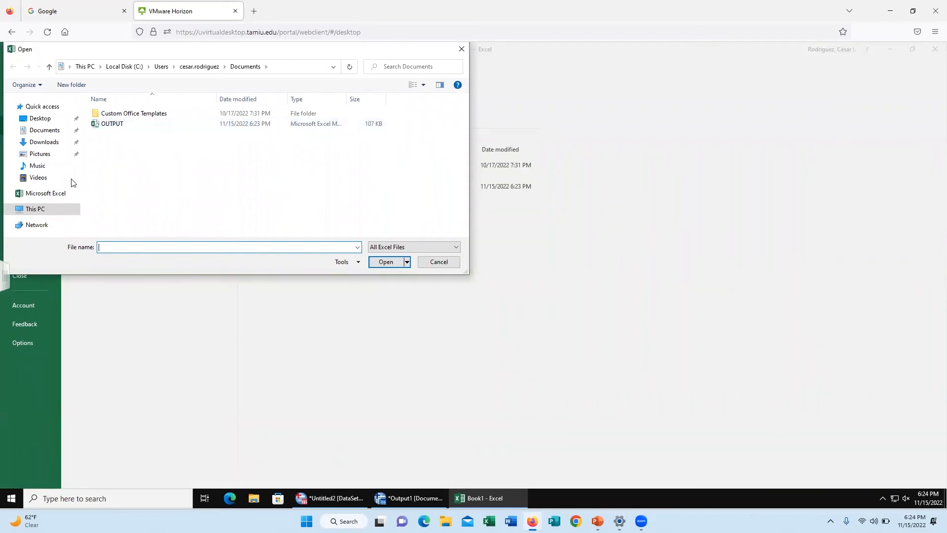
{"action": "double_click", "coordinate": [122, 125]}
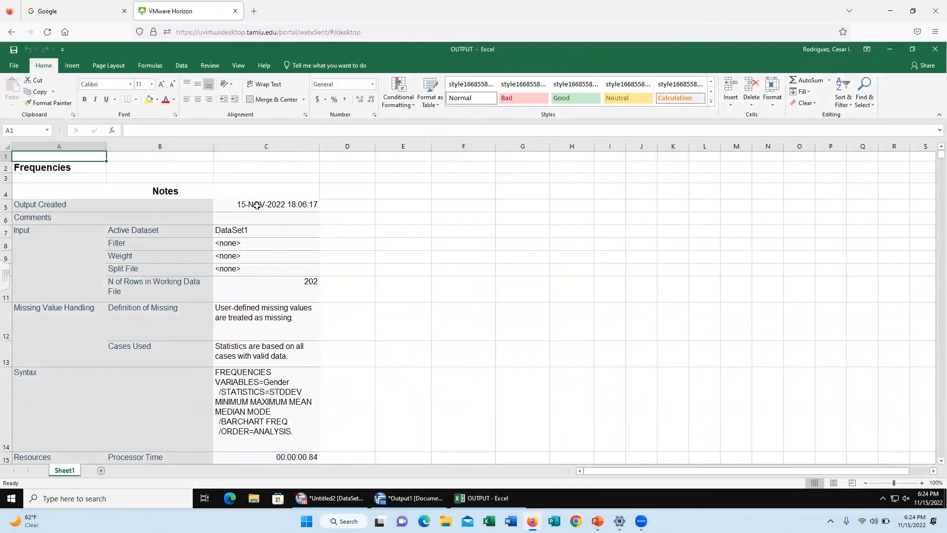
Step: Review the exported notes, Statistics table, frequency tables and graph syntax in the OUTPUT workbook, and close Excel
{"action": "scroll", "coordinate": [335, 237], "scroll_direction": "down", "scroll_amount": 13}
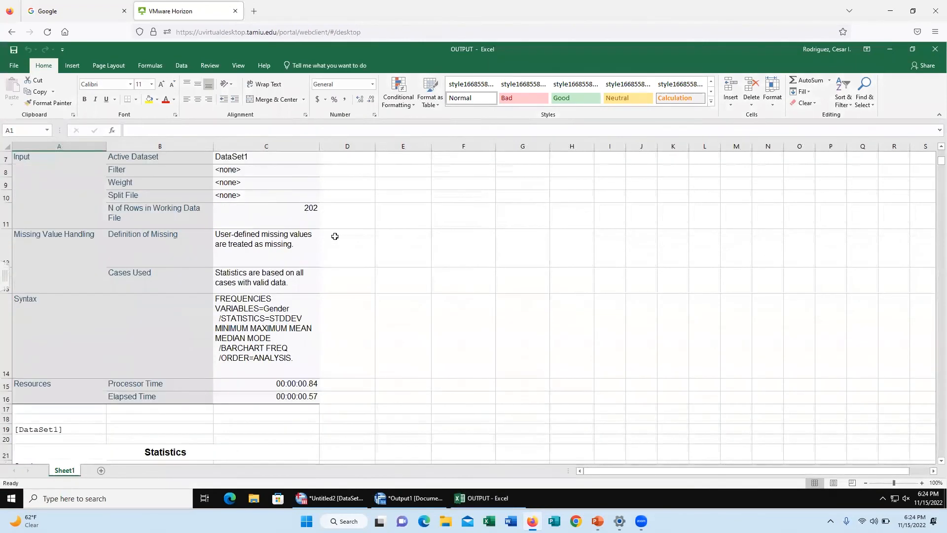
{"action": "scroll", "coordinate": [335, 234], "scroll_direction": "down", "scroll_amount": 4}
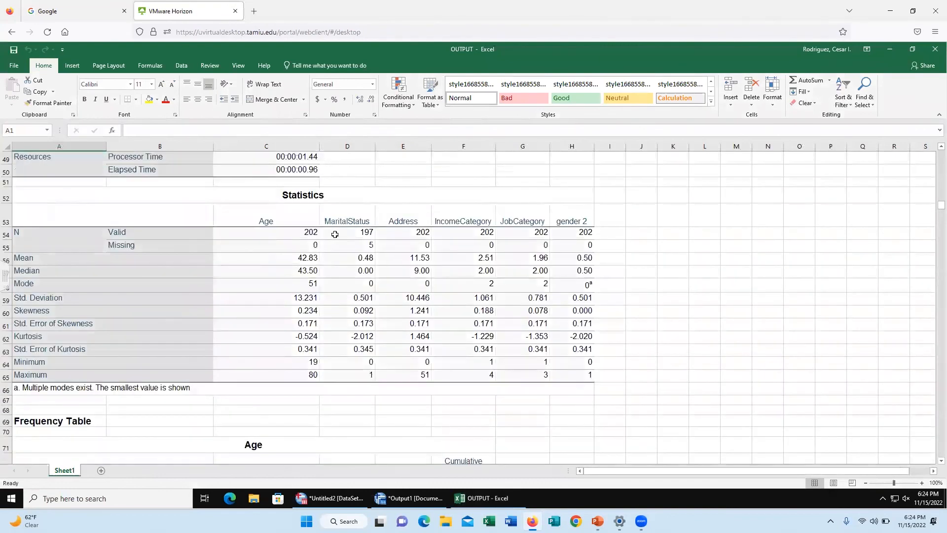
{"action": "scroll", "coordinate": [335, 235], "scroll_direction": "down", "scroll_amount": 2}
{"action": "scroll", "coordinate": [333, 183], "scroll_direction": "up", "scroll_amount": 1}
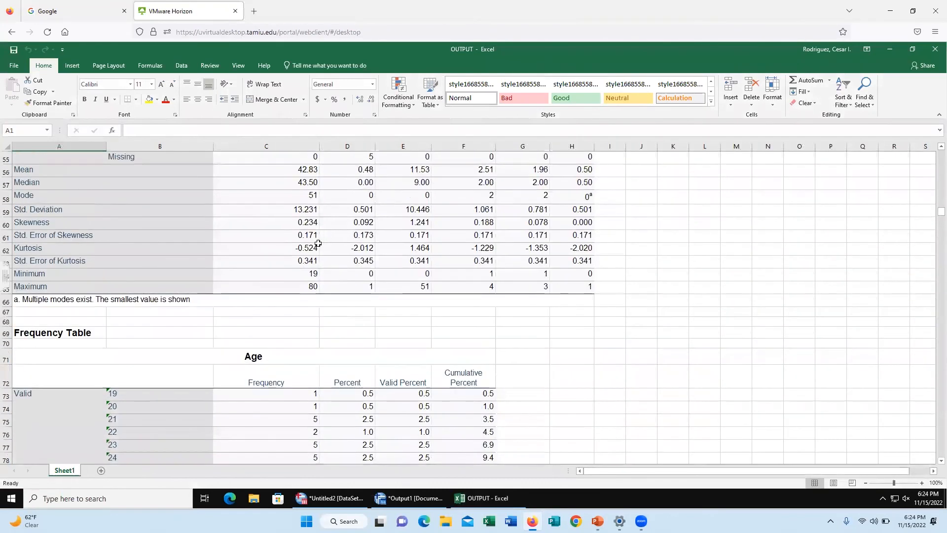
{"action": "scroll", "coordinate": [285, 213], "scroll_direction": "up", "scroll_amount": 1}
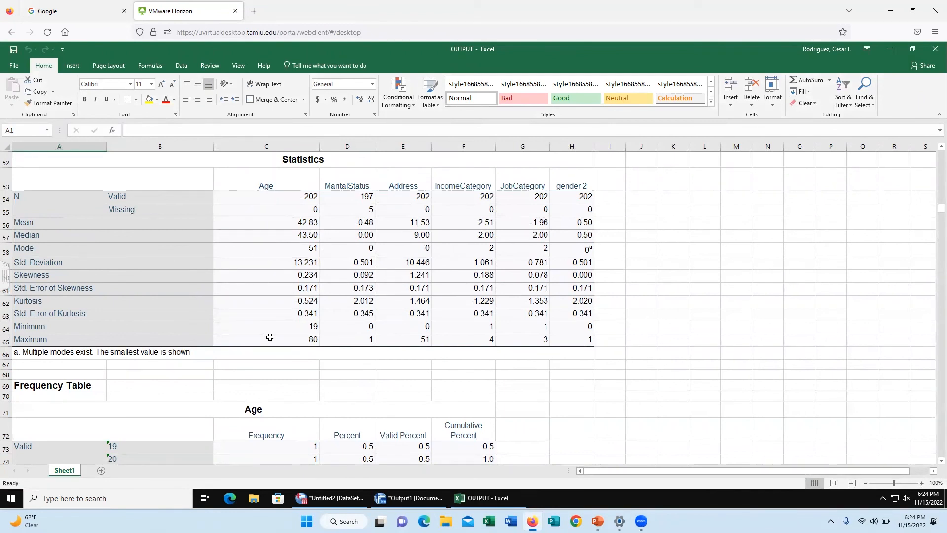
{"action": "scroll", "coordinate": [270, 337], "scroll_direction": "down", "scroll_amount": 10}
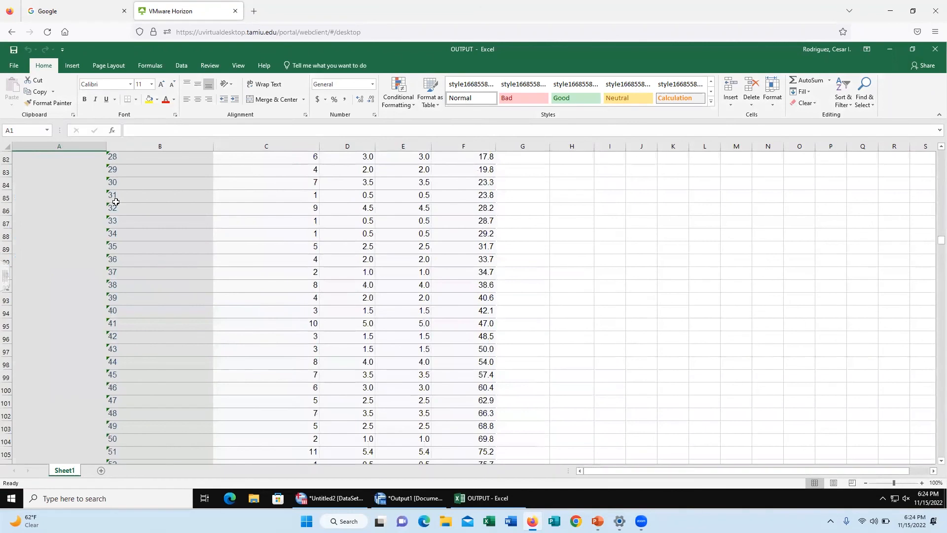
{"action": "scroll", "coordinate": [150, 190], "scroll_direction": "down", "scroll_amount": 18}
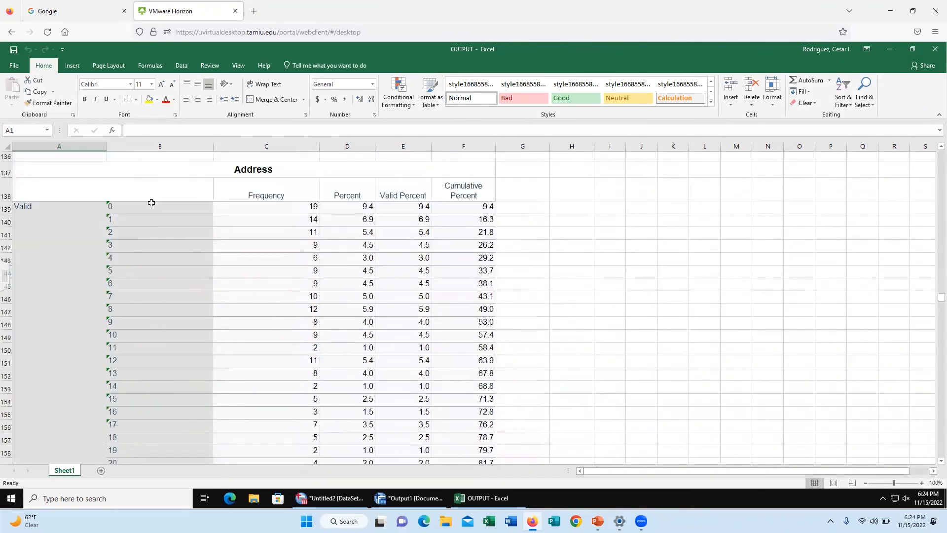
{"action": "scroll", "coordinate": [152, 203], "scroll_direction": "down", "scroll_amount": 20}
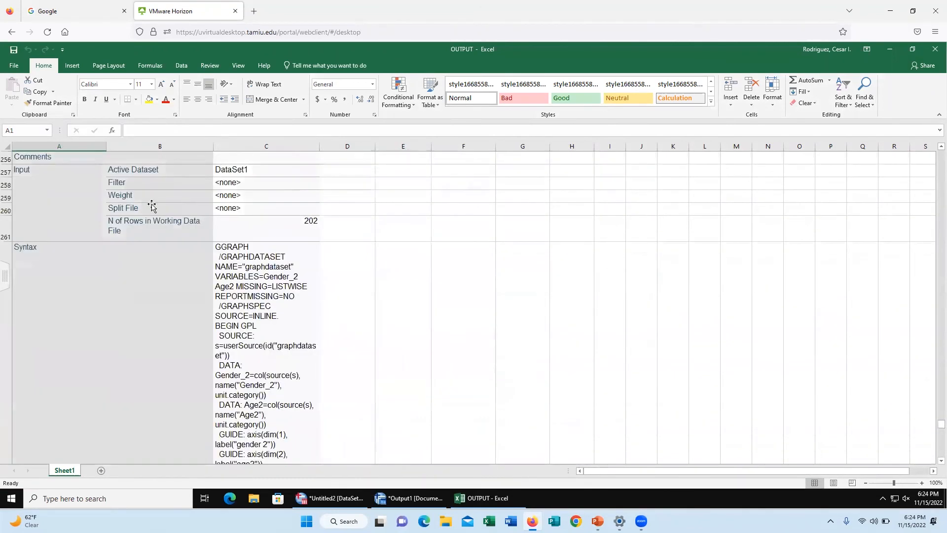
{"action": "scroll", "coordinate": [152, 204], "scroll_direction": "down", "scroll_amount": 5}
{"action": "scroll", "coordinate": [151, 204], "scroll_direction": "down", "scroll_amount": 8}
{"action": "scroll", "coordinate": [152, 204], "scroll_direction": "up", "scroll_amount": 6}
{"action": "left_click", "coordinate": [936, 49]}
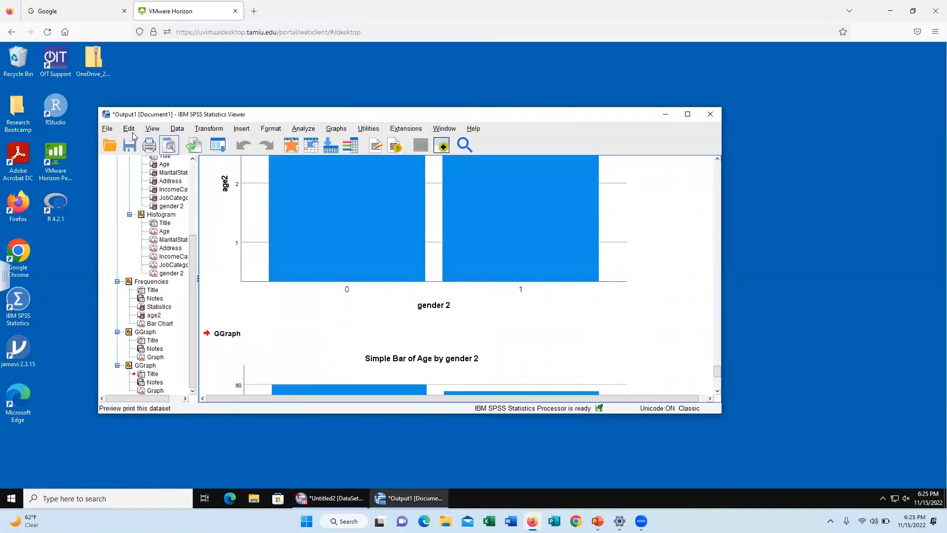
Step: Reopen Export Output in the SPSS Viewer, review the available document types, and close the dialog without exporting
{"action": "left_click", "coordinate": [108, 130]}
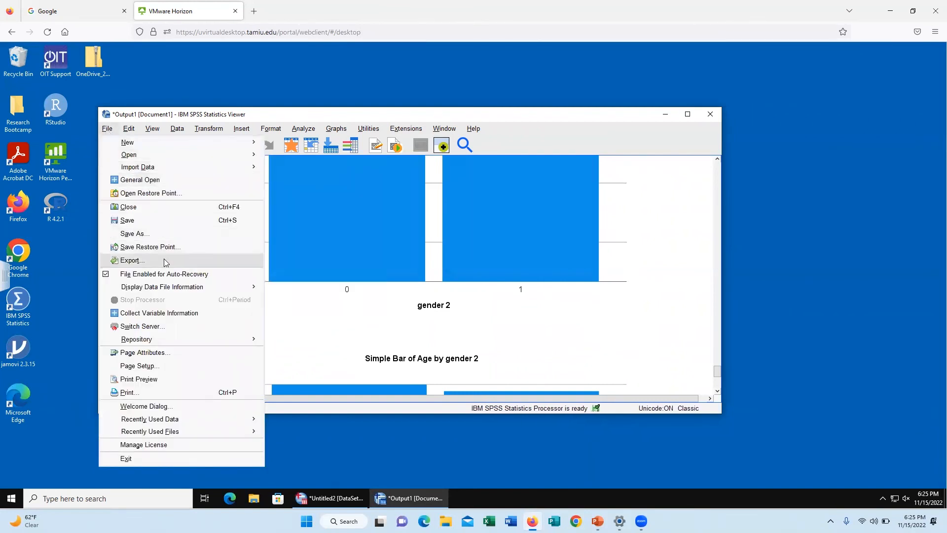
{"action": "left_click", "coordinate": [131, 260]}
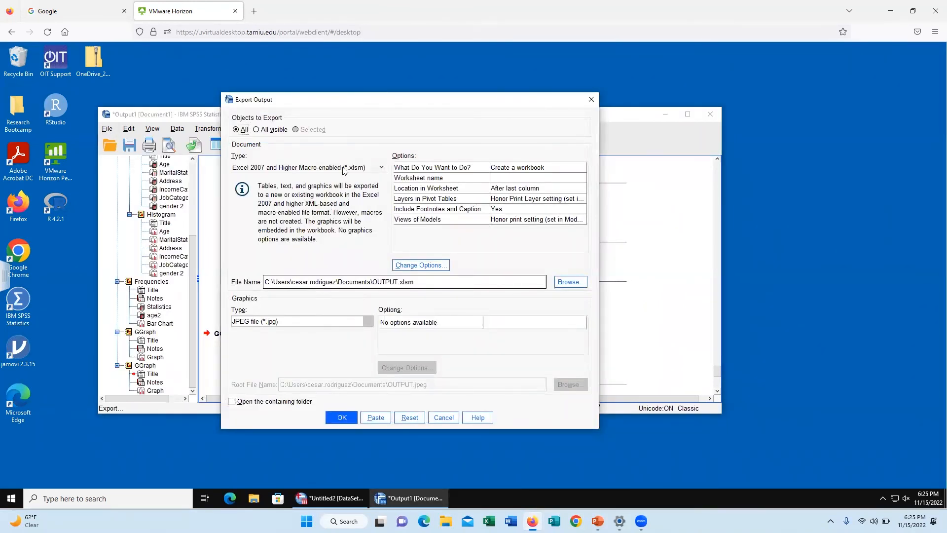
{"action": "left_click", "coordinate": [343, 169]}
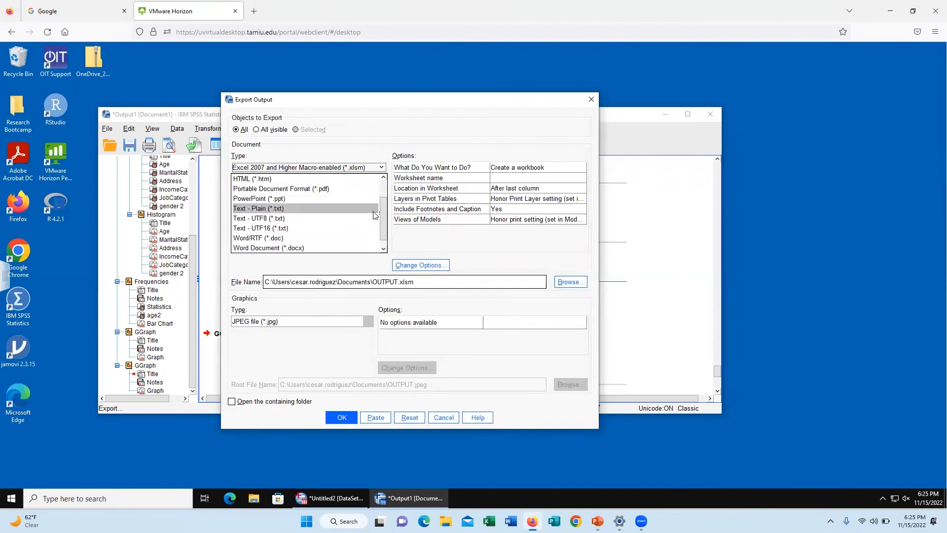
{"action": "scroll", "coordinate": [345, 217], "scroll_direction": "up", "scroll_amount": 1}
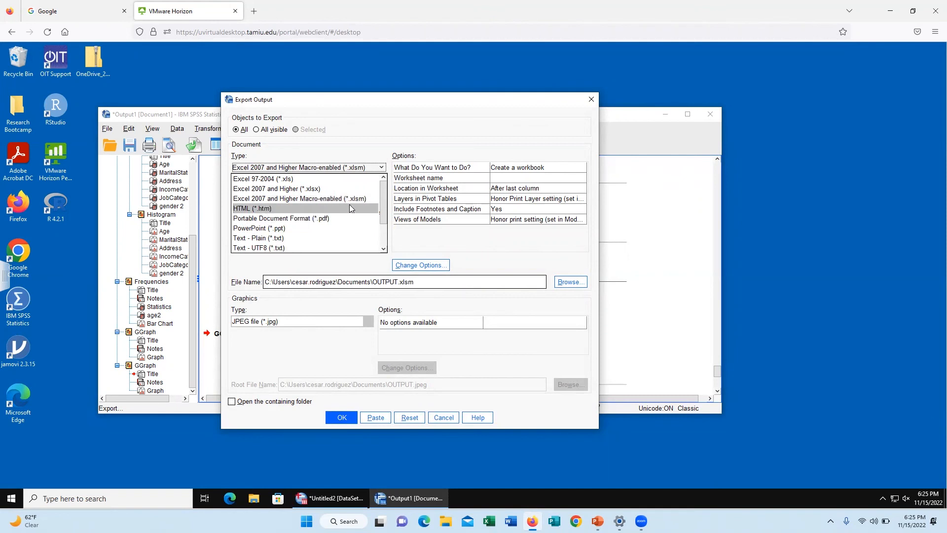
{"action": "left_click", "coordinate": [592, 99]}
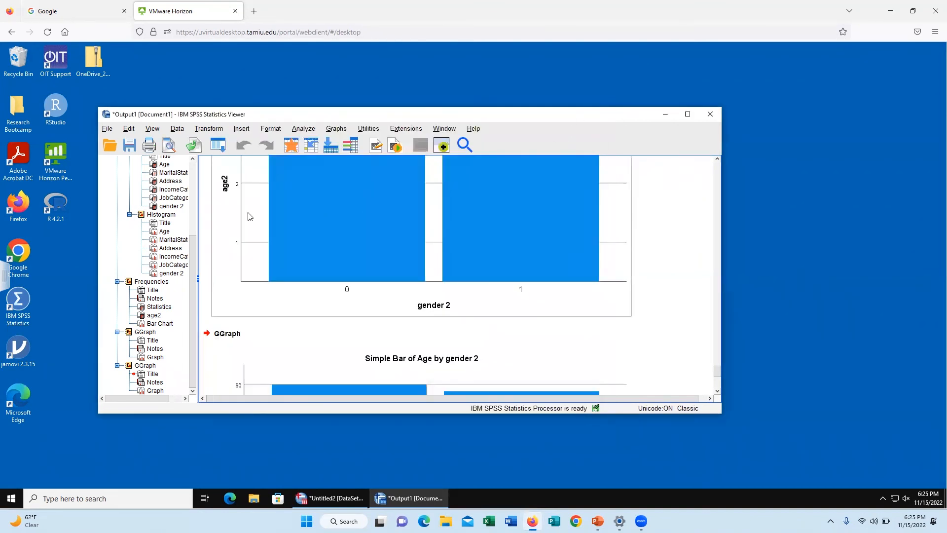
{"action": "left_click", "coordinate": [110, 131]}
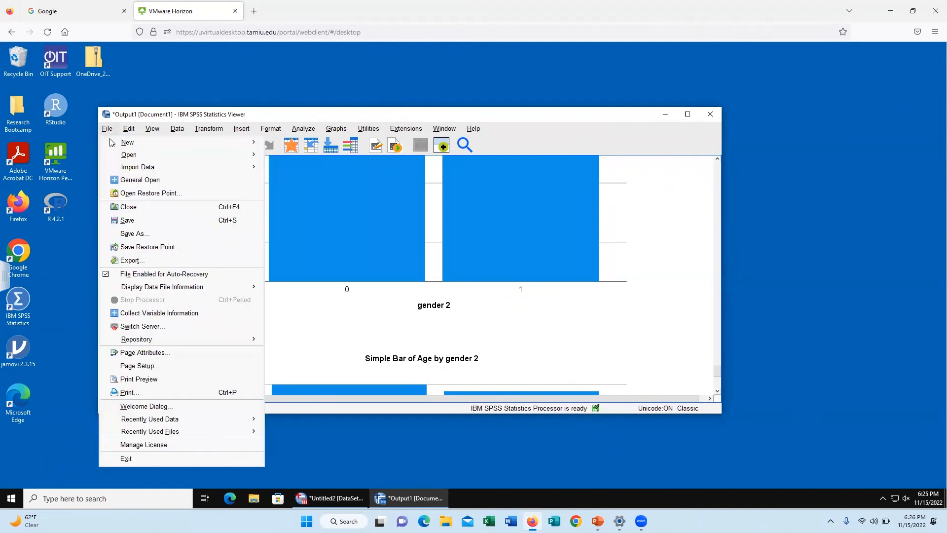
{"action": "left_click", "coordinate": [152, 261]}
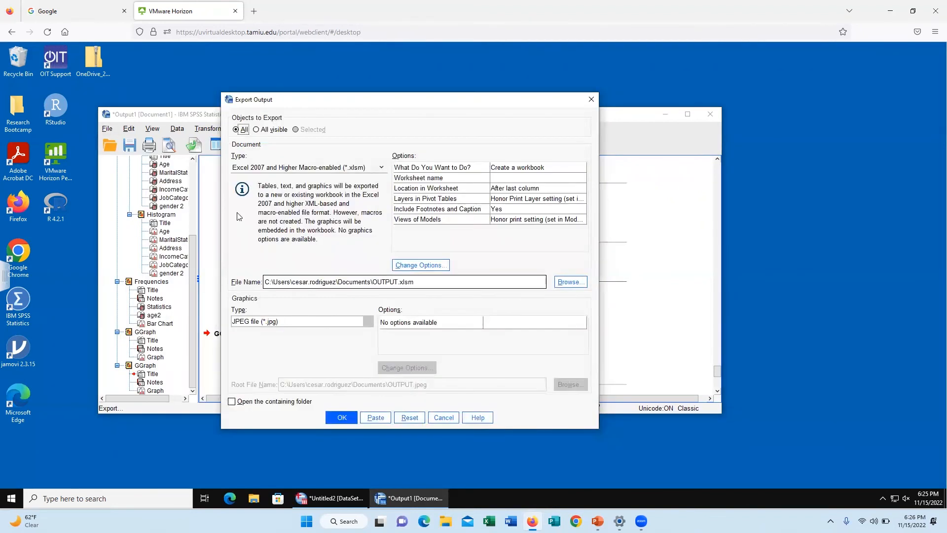
{"action": "left_click", "coordinate": [302, 173]}
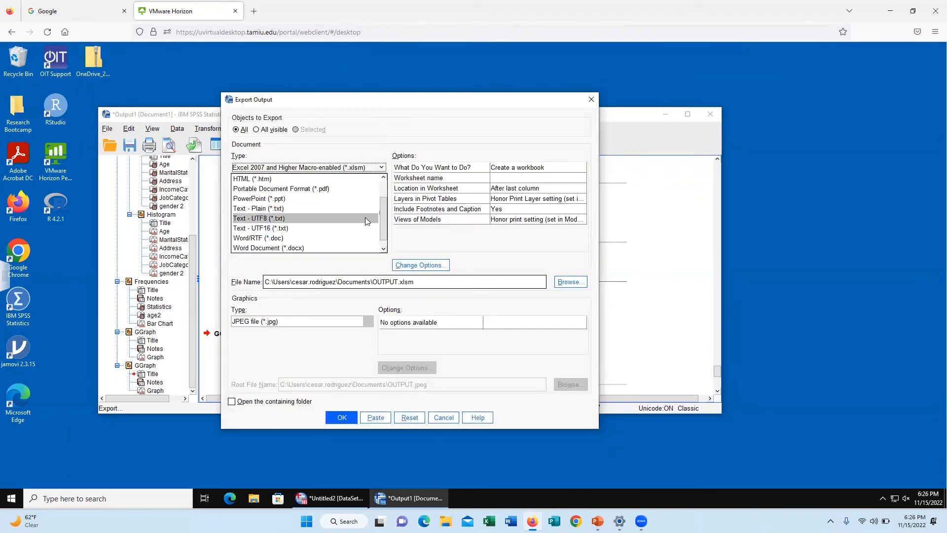
{"action": "scroll", "coordinate": [299, 207], "scroll_direction": "up", "scroll_amount": 1}
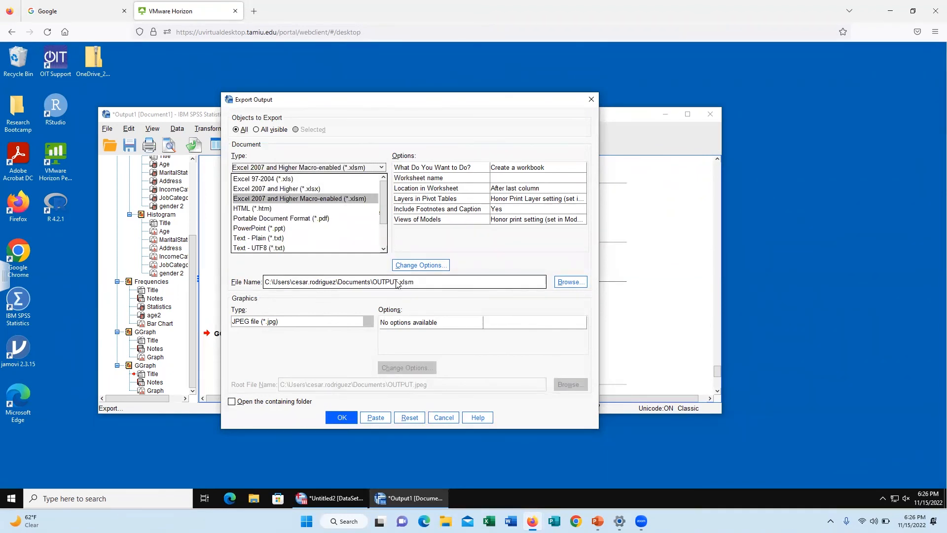
{"action": "left_click", "coordinate": [342, 418]}
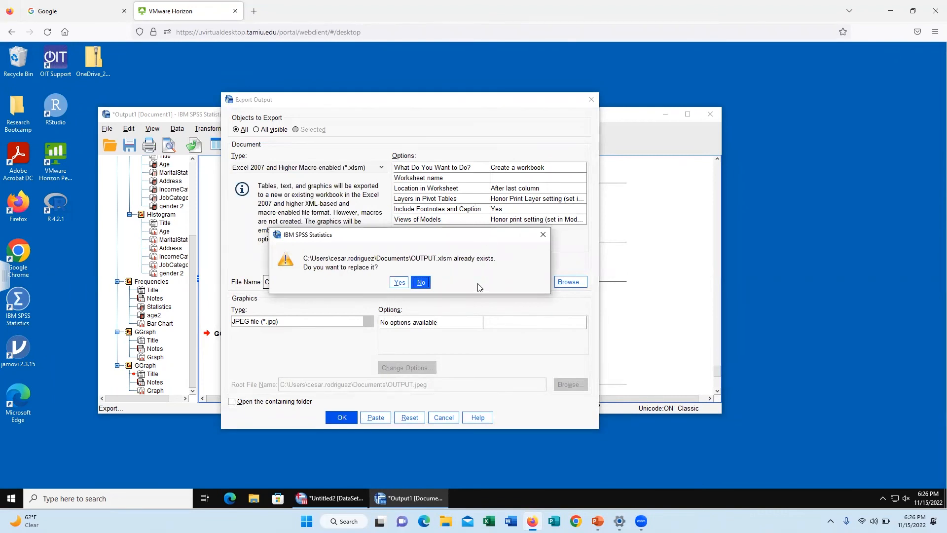
{"action": "left_click", "coordinate": [422, 282]}
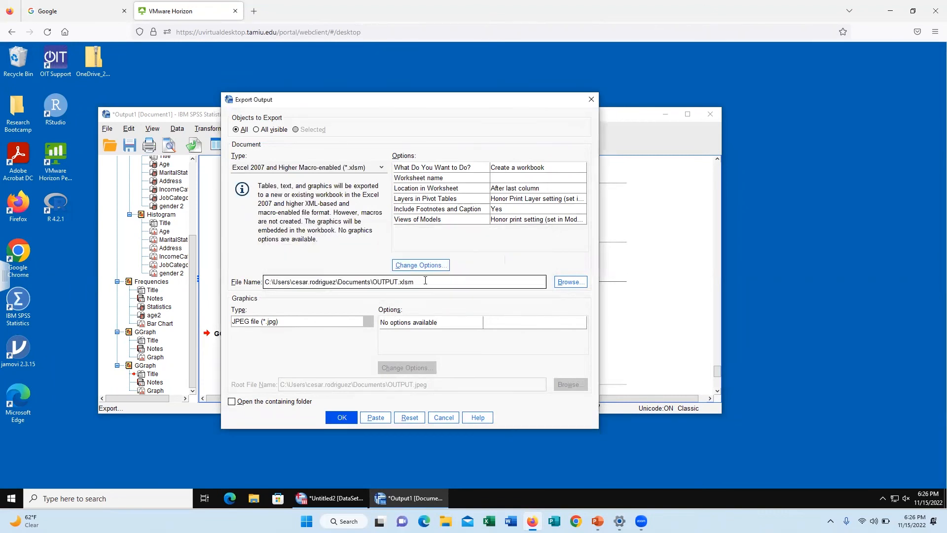
{"action": "left_click", "coordinate": [594, 100]}
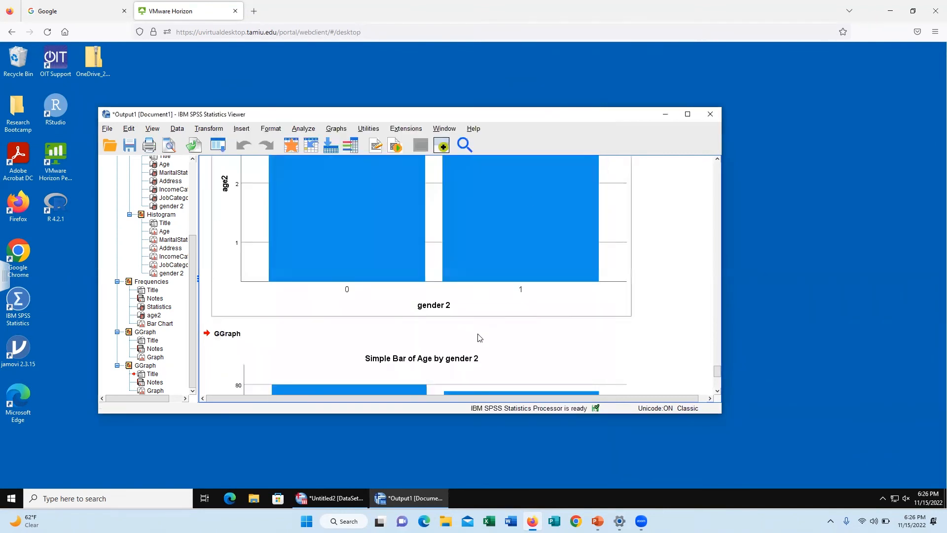
Step: Minimize the SPSS Viewer, switch to Excel, and open the OUTPUT workbook from the Documents folder
{"action": "left_click", "coordinate": [665, 115]}
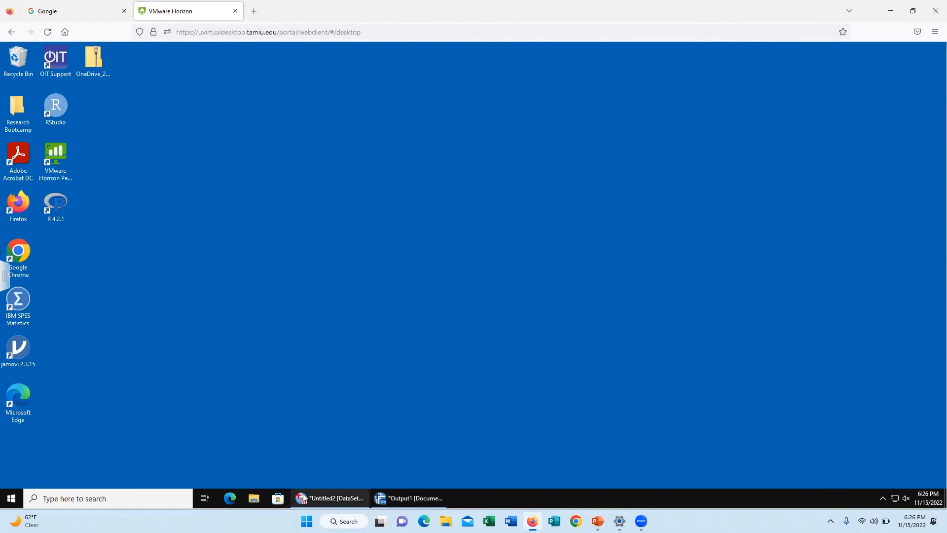
{"action": "left_click", "coordinate": [116, 496]}
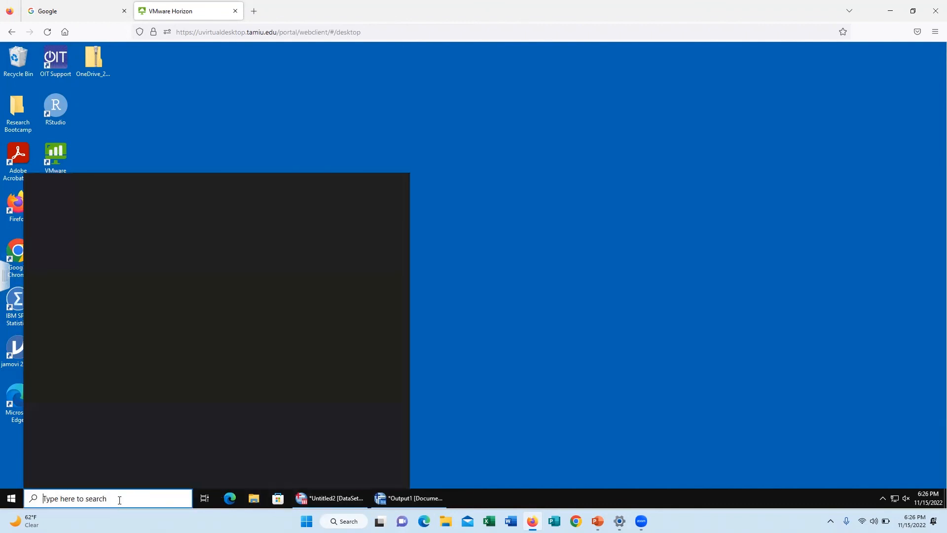
{"action": "left_click", "coordinate": [66, 238]}
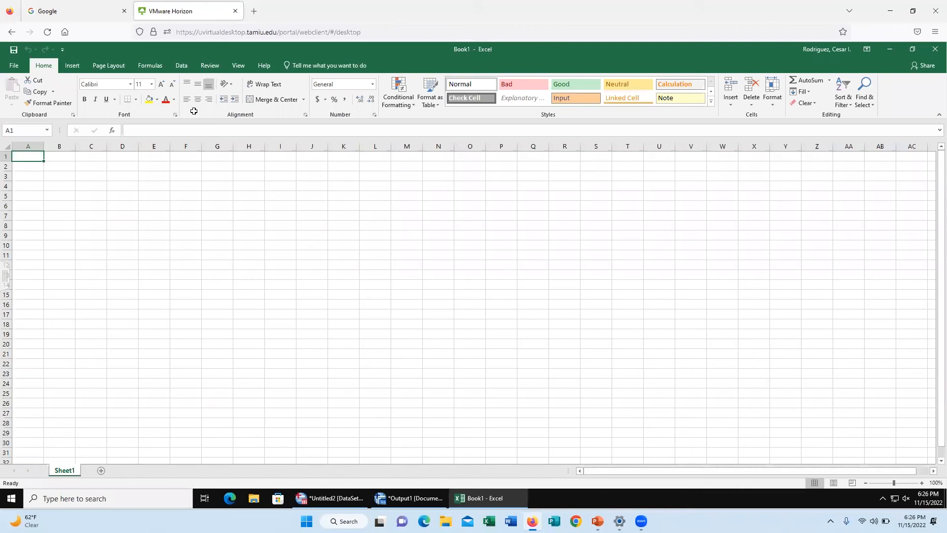
{"action": "left_click", "coordinate": [10, 66]}
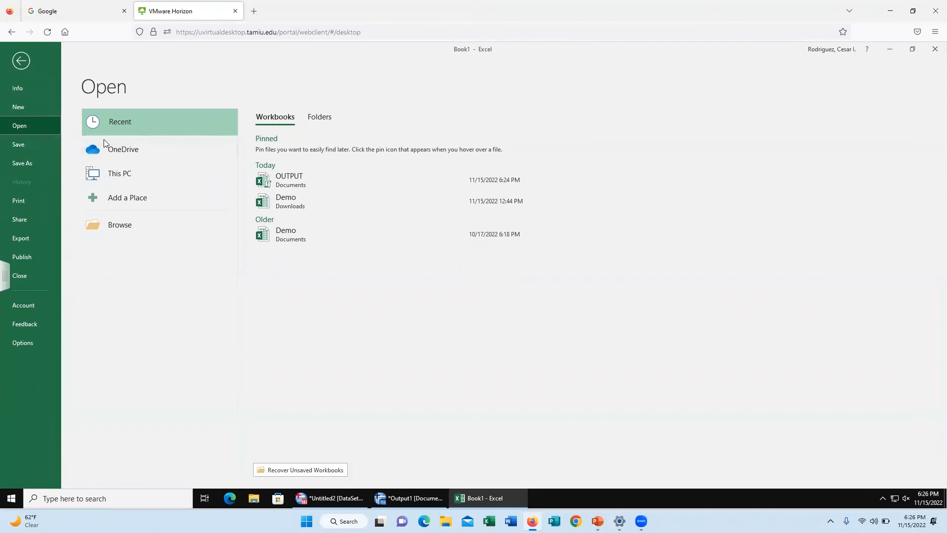
{"action": "double_click", "coordinate": [143, 175]}
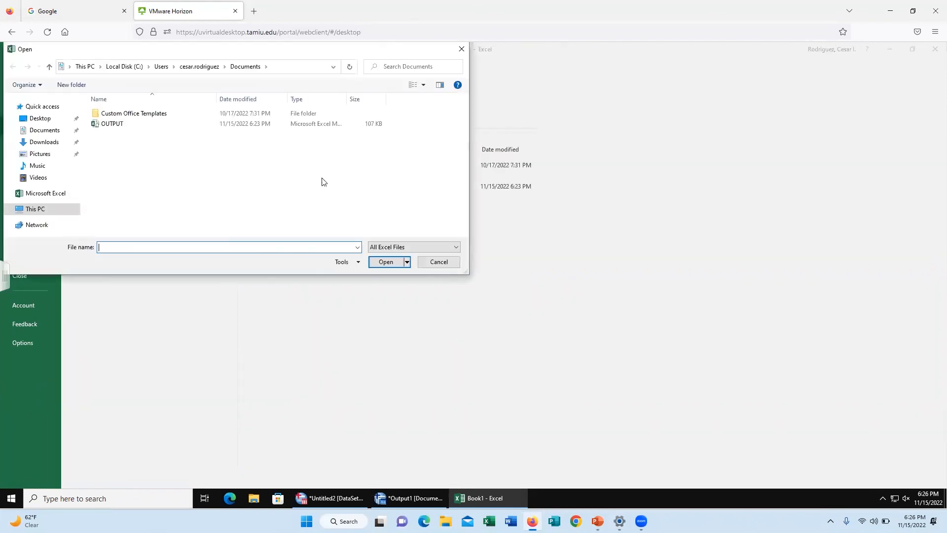
{"action": "double_click", "coordinate": [123, 124]}
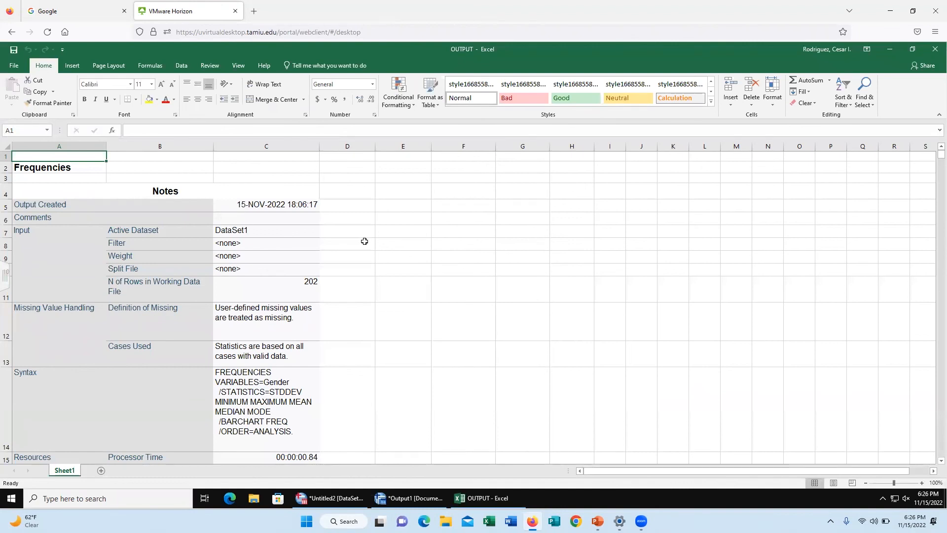
Step: Save a copy of the OUTPUT workbook to the Desktop as an Excel Macro-Enabled Workbook
{"action": "scroll", "coordinate": [331, 357], "scroll_direction": "down", "scroll_amount": 1}
{"action": "scroll", "coordinate": [331, 356], "scroll_direction": "up", "scroll_amount": 1}
{"action": "left_click", "coordinate": [22, 67]}
{"action": "left_click", "coordinate": [27, 162]}
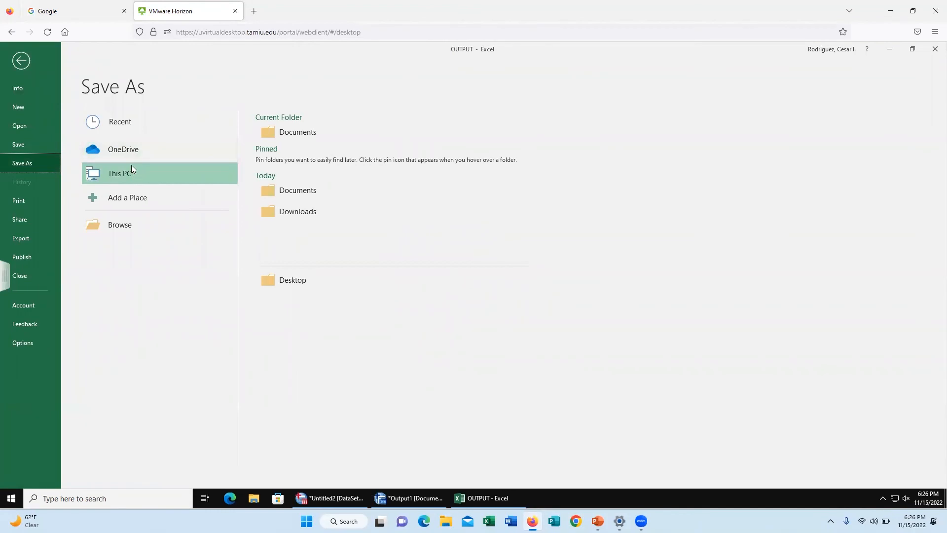
{"action": "left_click", "coordinate": [130, 171]}
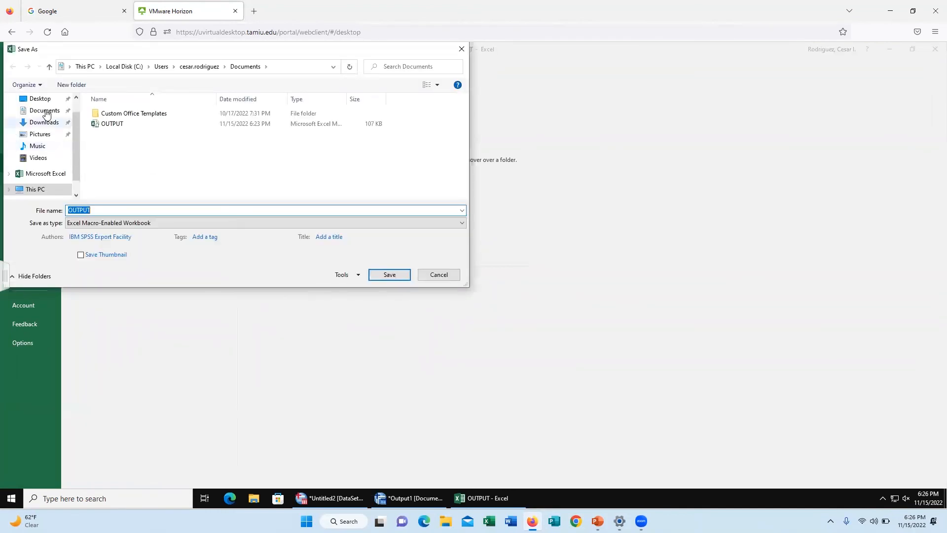
{"action": "left_click", "coordinate": [47, 101]}
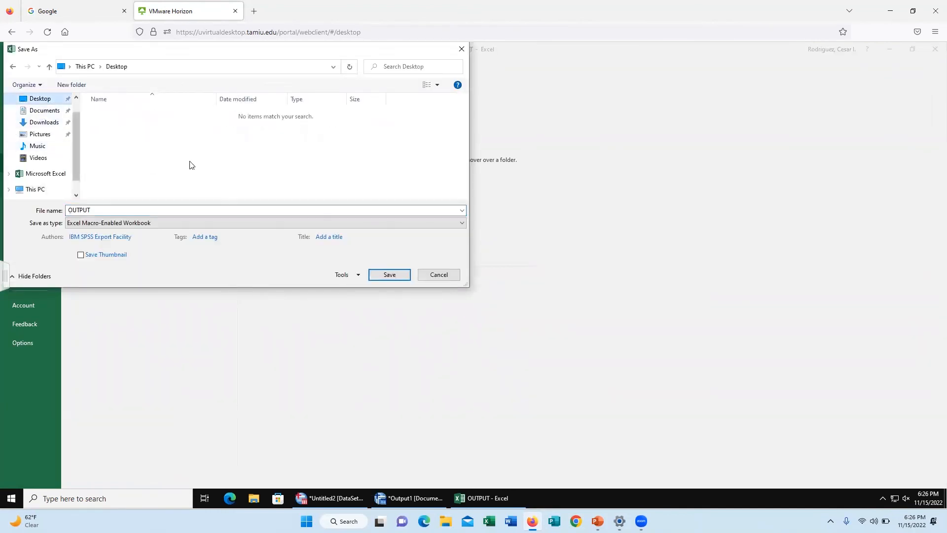
{"action": "left_click", "coordinate": [385, 277]}
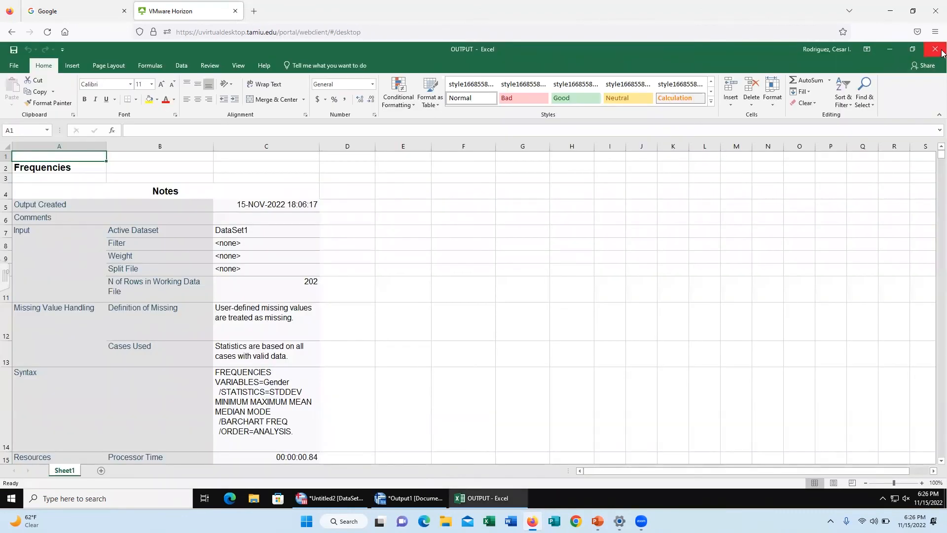
Step: Minimize Excel, switch to Gmail in a maximized Google Chrome window, and start a new message
{"action": "left_click", "coordinate": [896, 49]}
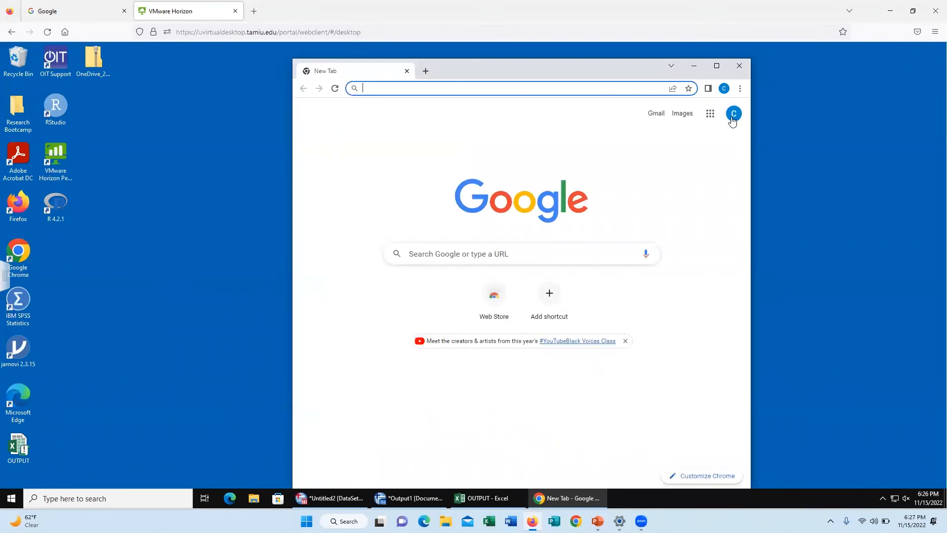
{"action": "left_click", "coordinate": [657, 114]}
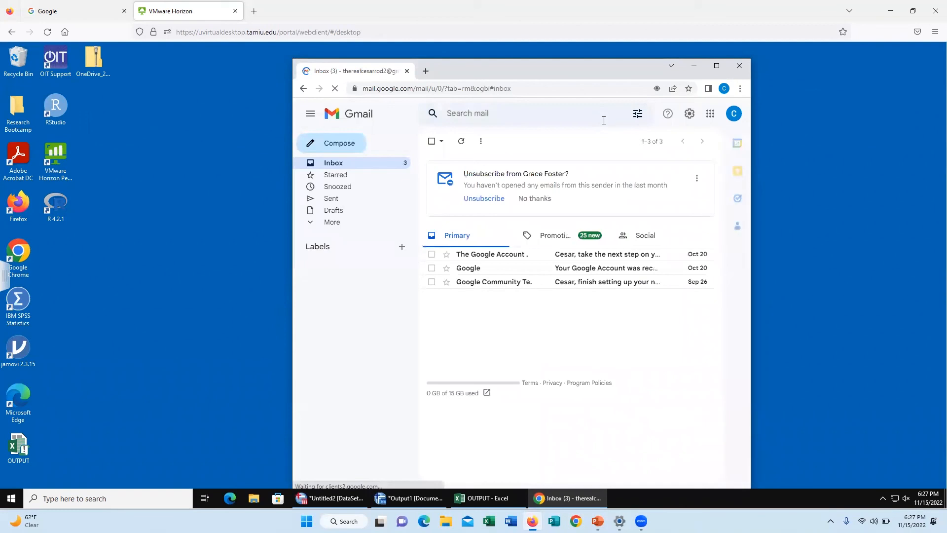
{"action": "left_click", "coordinate": [717, 66]}
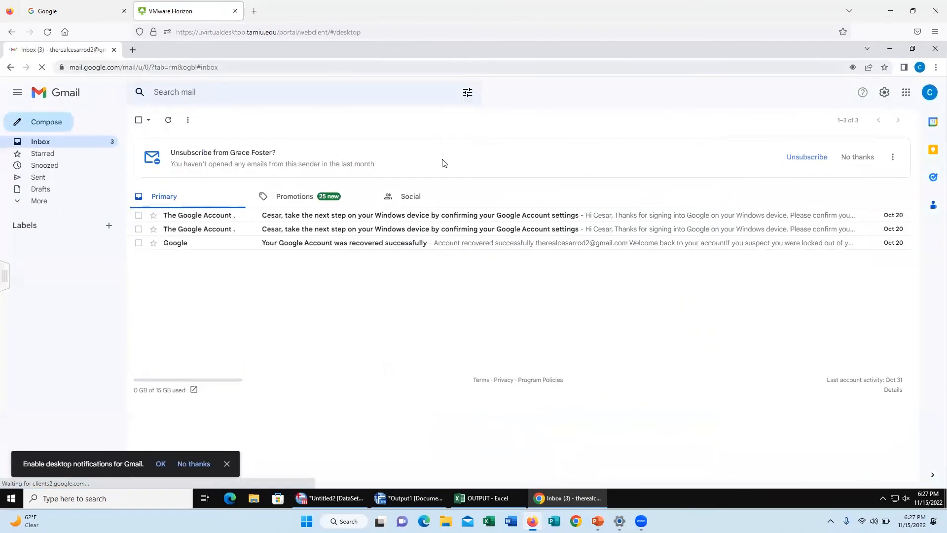
{"action": "left_click", "coordinate": [34, 130]}
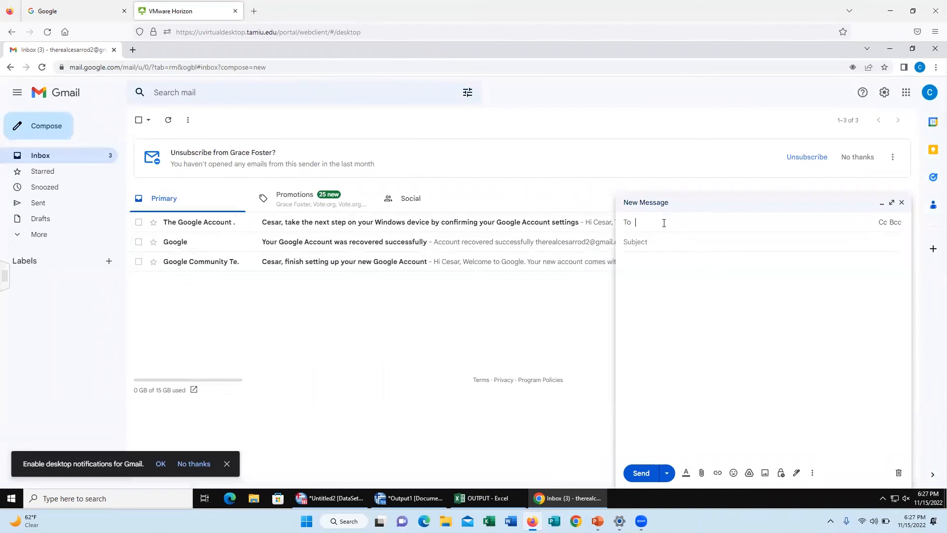
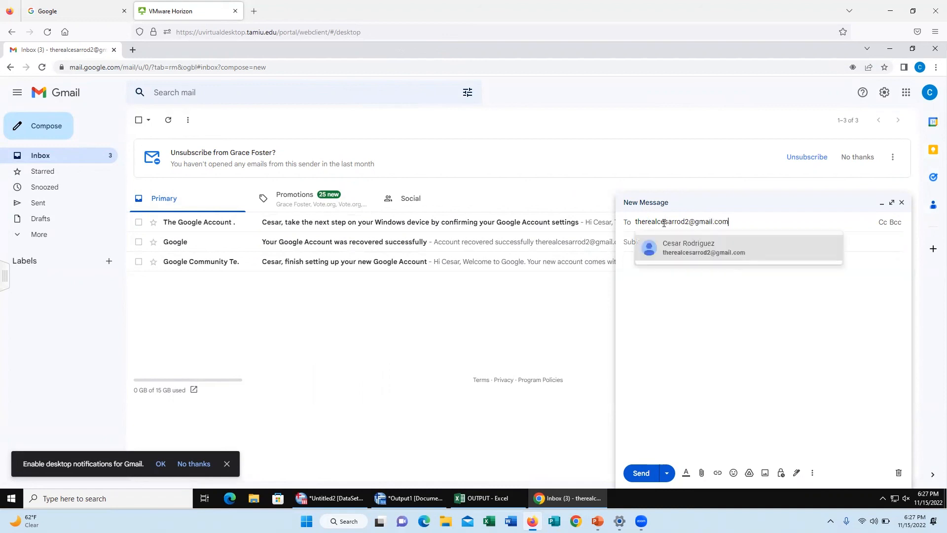
Step: Address the new message to the account owner's own e-mail address and enter the subject "Spss Data"
{"action": "left_click", "coordinate": [742, 259]}
{"action": "left_click", "coordinate": [651, 261]}
{"action": "type", "text": "Spss"}
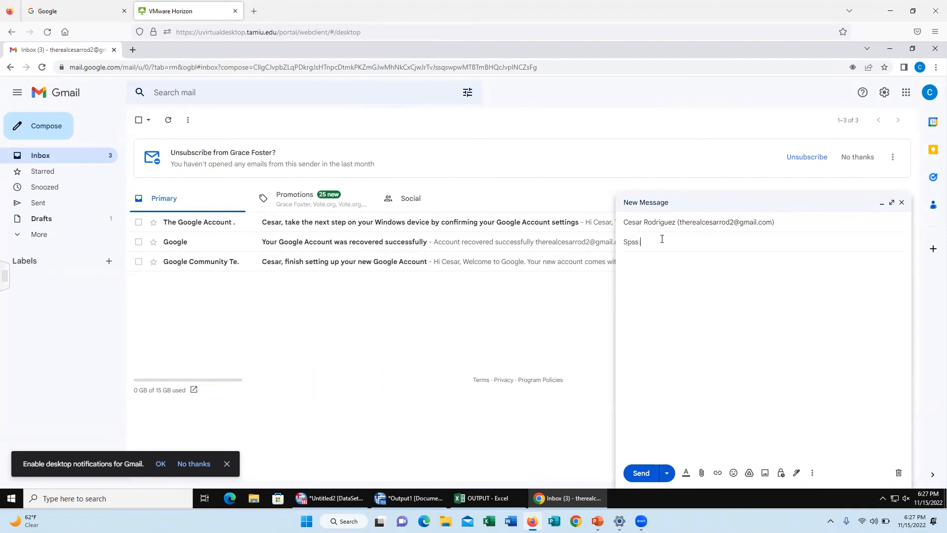
{"action": "type", "text": " Data"}
{"action": "left_click", "coordinate": [658, 265]}
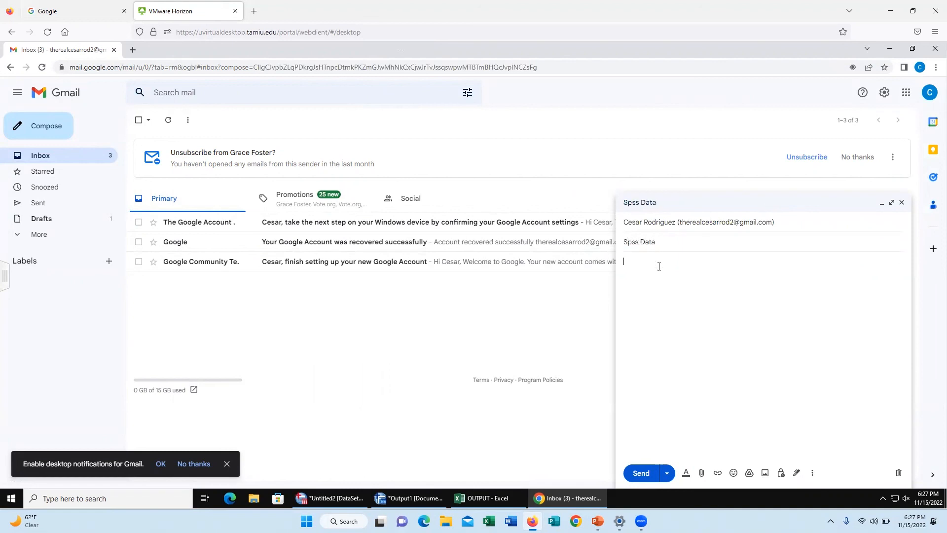
Step: Attach the OUTPUT workbook from the Desktop to the message and send the e-mail
{"action": "left_click", "coordinate": [705, 466]}
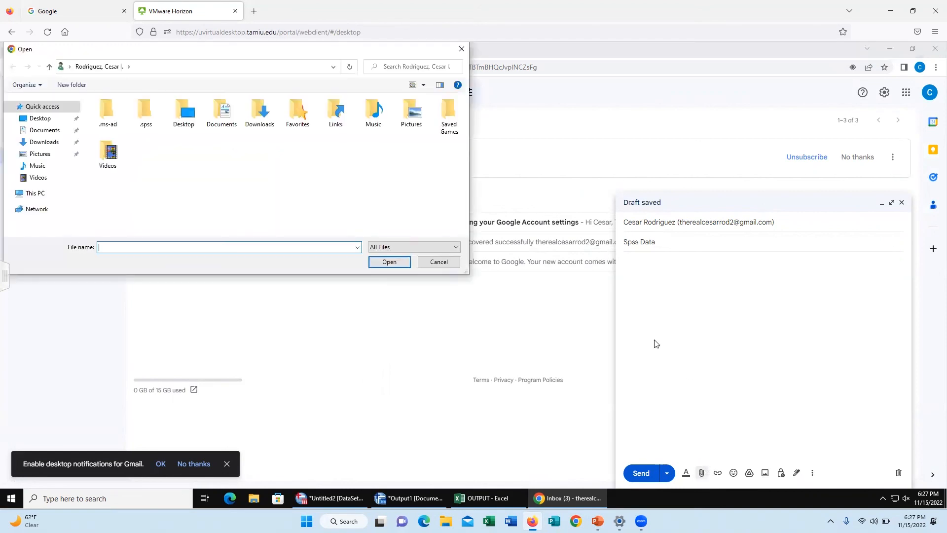
{"action": "left_click", "coordinate": [33, 120]}
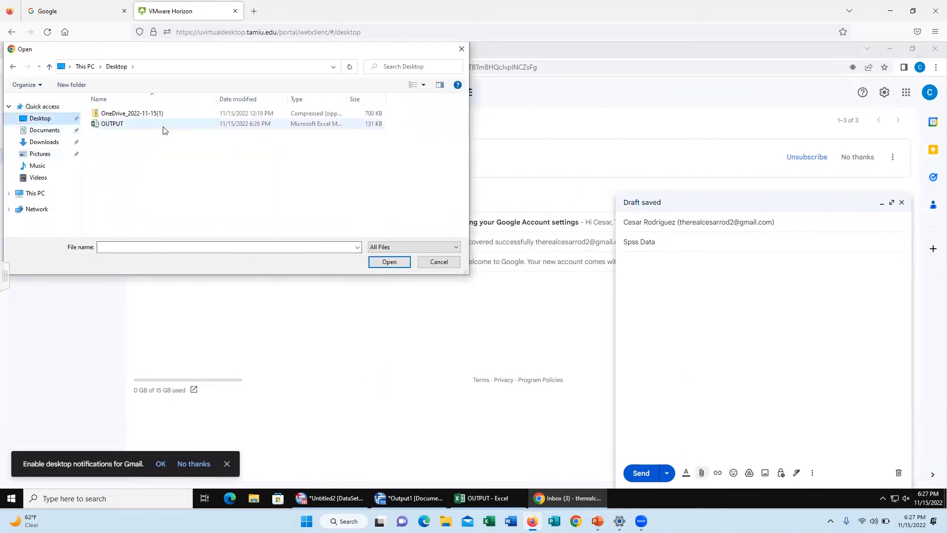
{"action": "left_click", "coordinate": [175, 124]}
{"action": "left_click", "coordinate": [397, 262]}
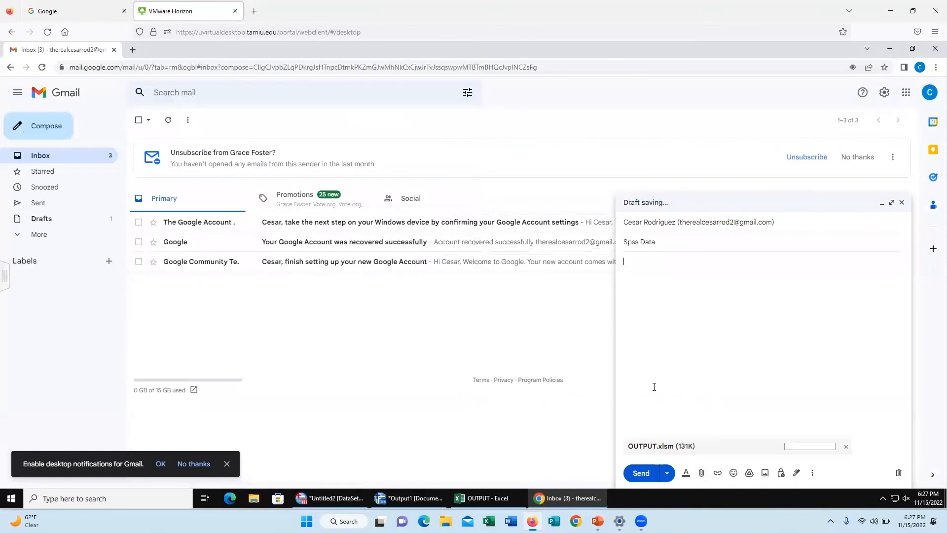
{"action": "left_click", "coordinate": [651, 476]}
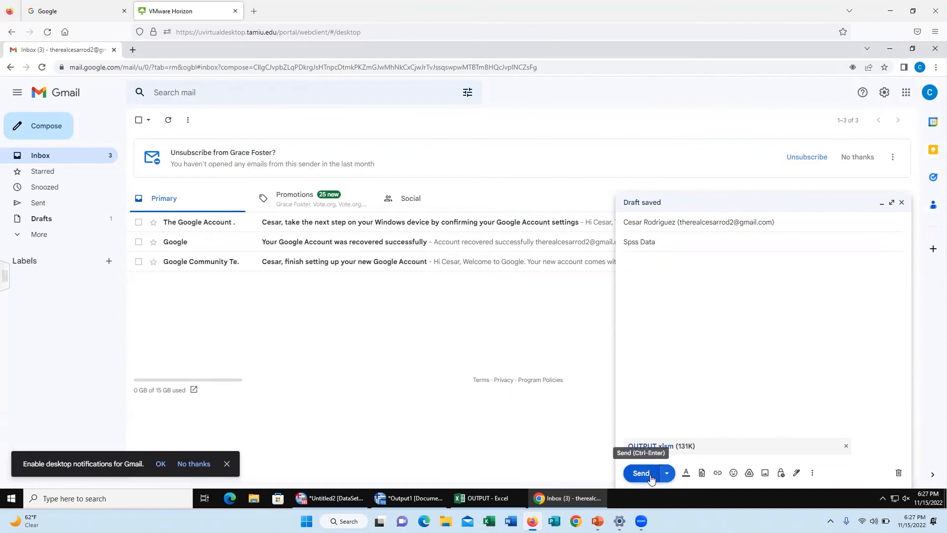